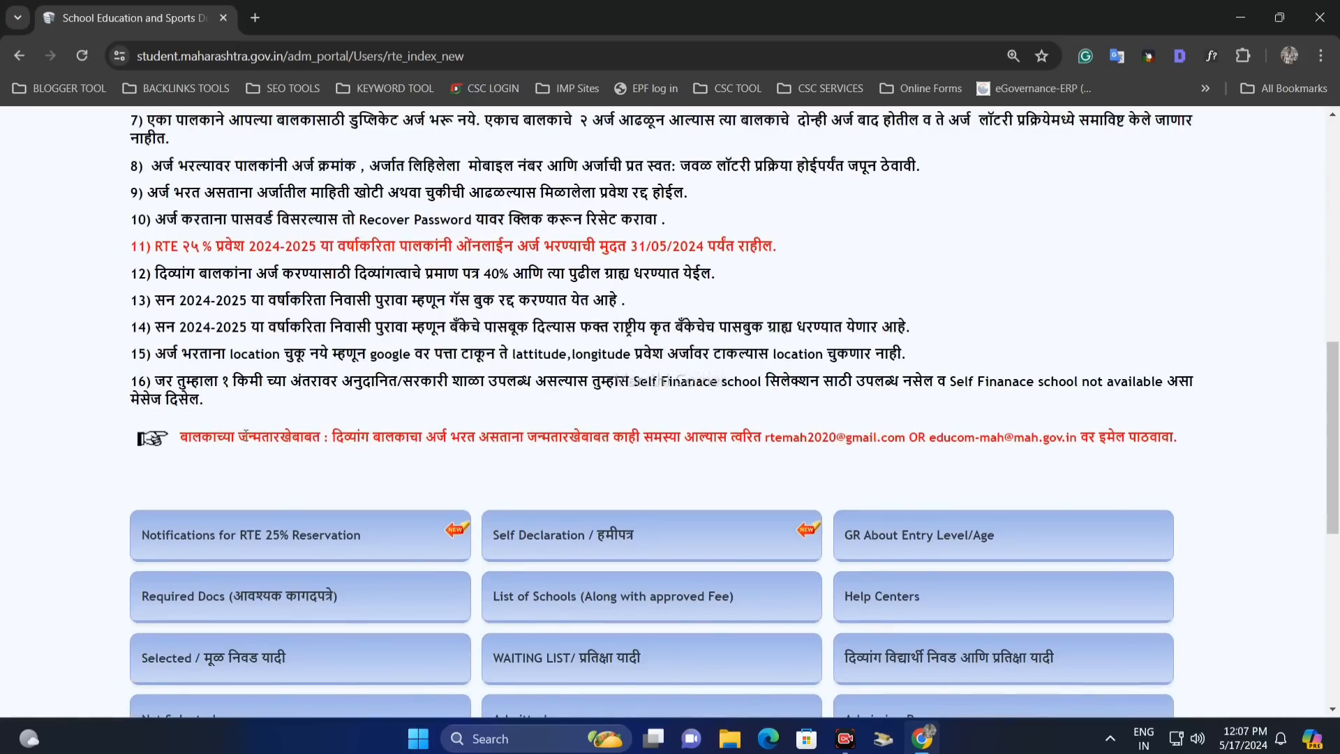
- Open the 2024-2025 Online Application login page and find the note about creating a new application ID
scroll(272, 423, up, 2)
scroll(269, 418, up, 6)
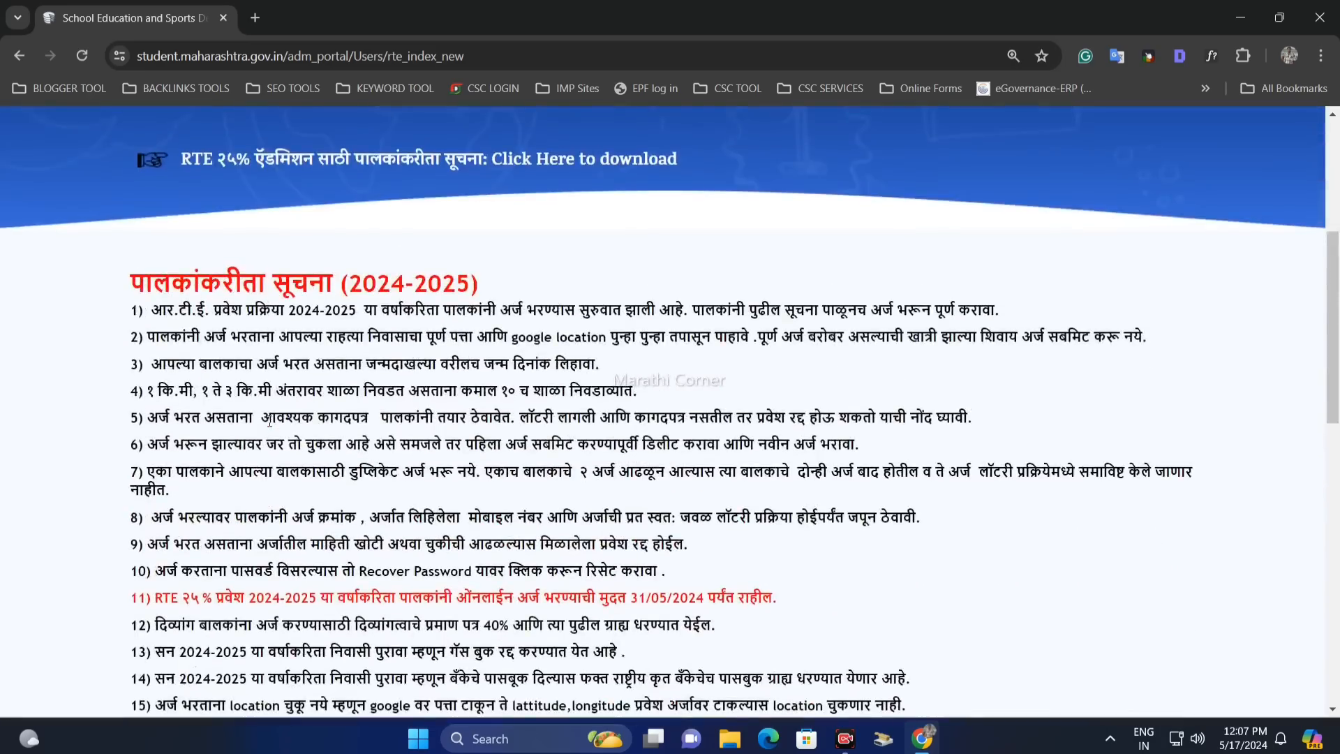
scroll(271, 413, up, 2)
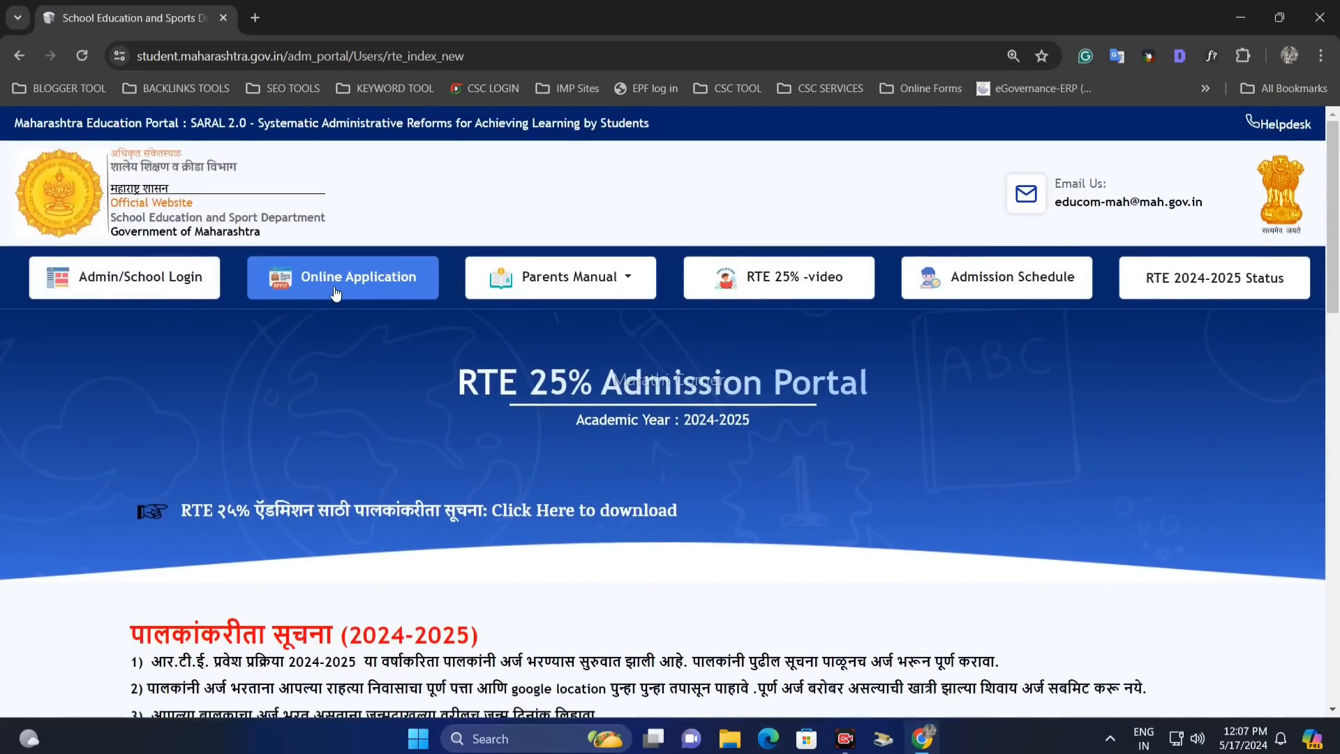
click(335, 293)
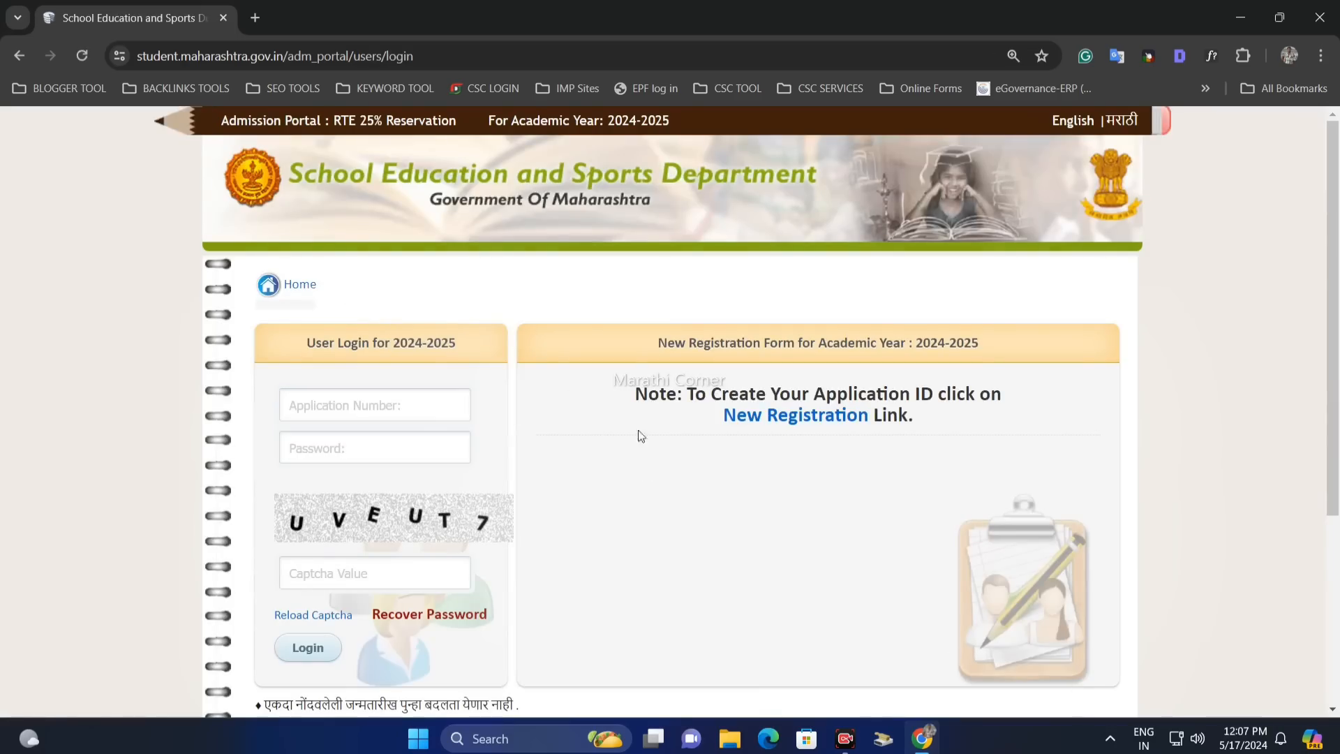
scroll(642, 391, down, 1)
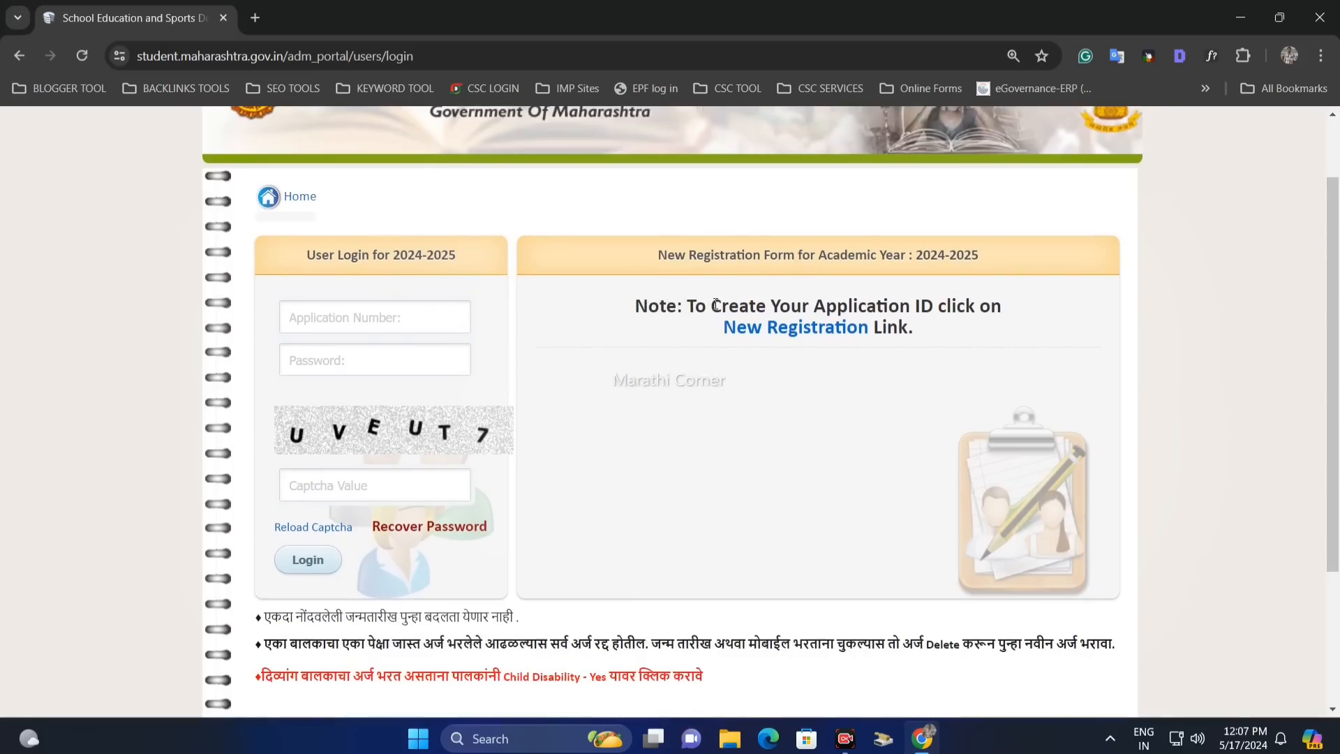
drag(716, 305, 778, 306)
click(780, 308)
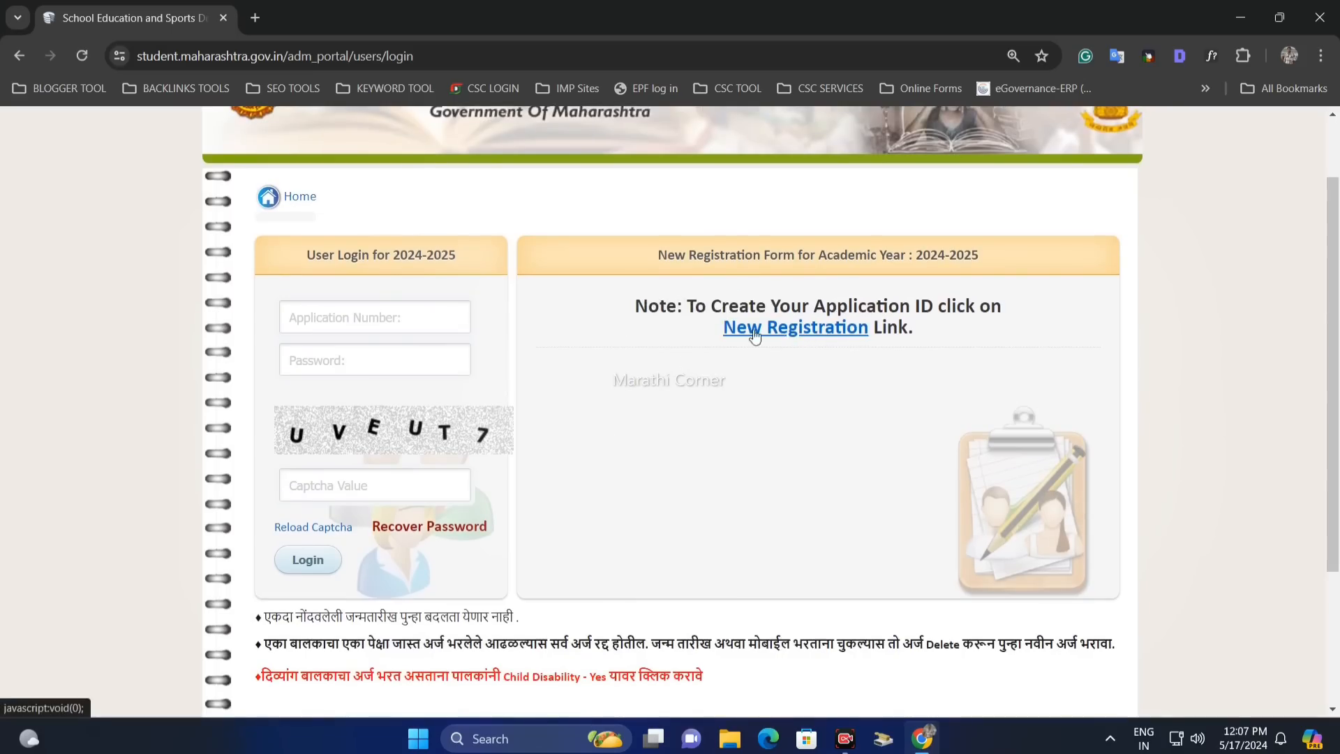
- Open the New Registration form and select Pune as the district
click(802, 337)
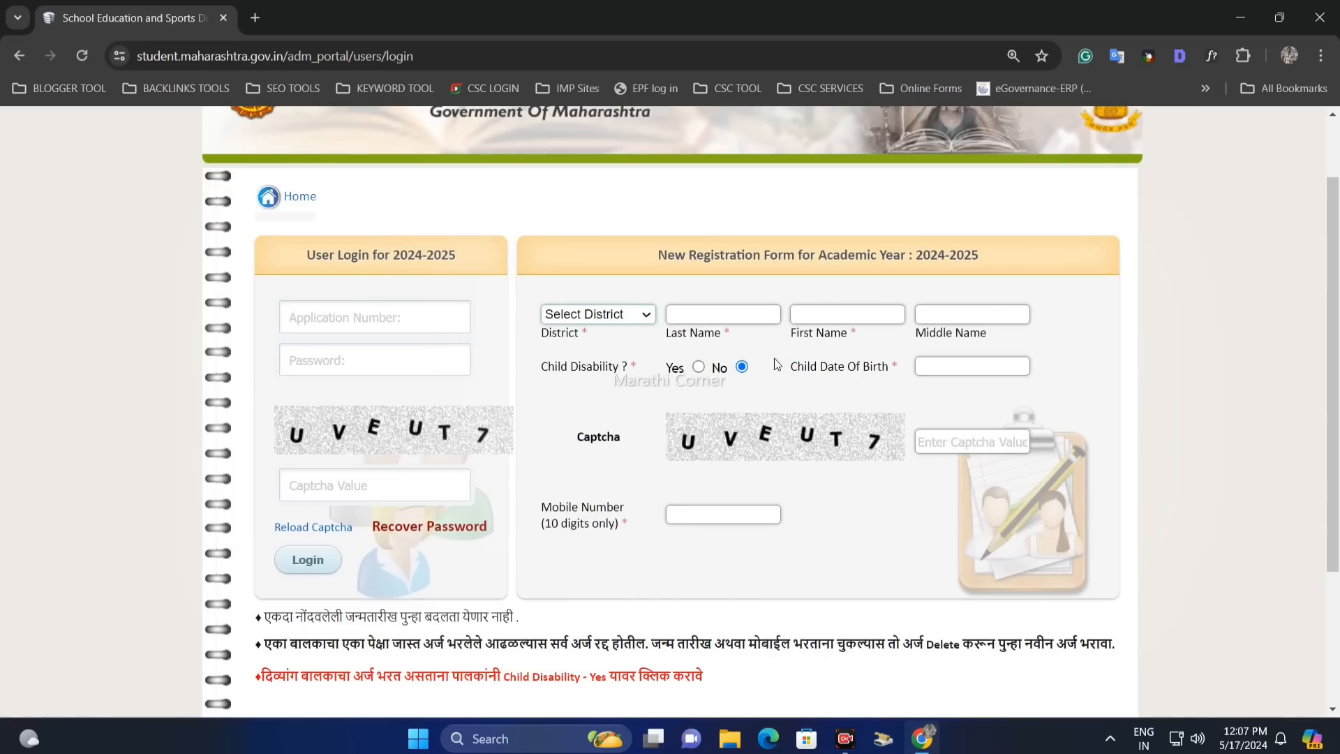
double_click(546, 338)
click(607, 315)
scroll(616, 444, down, 4)
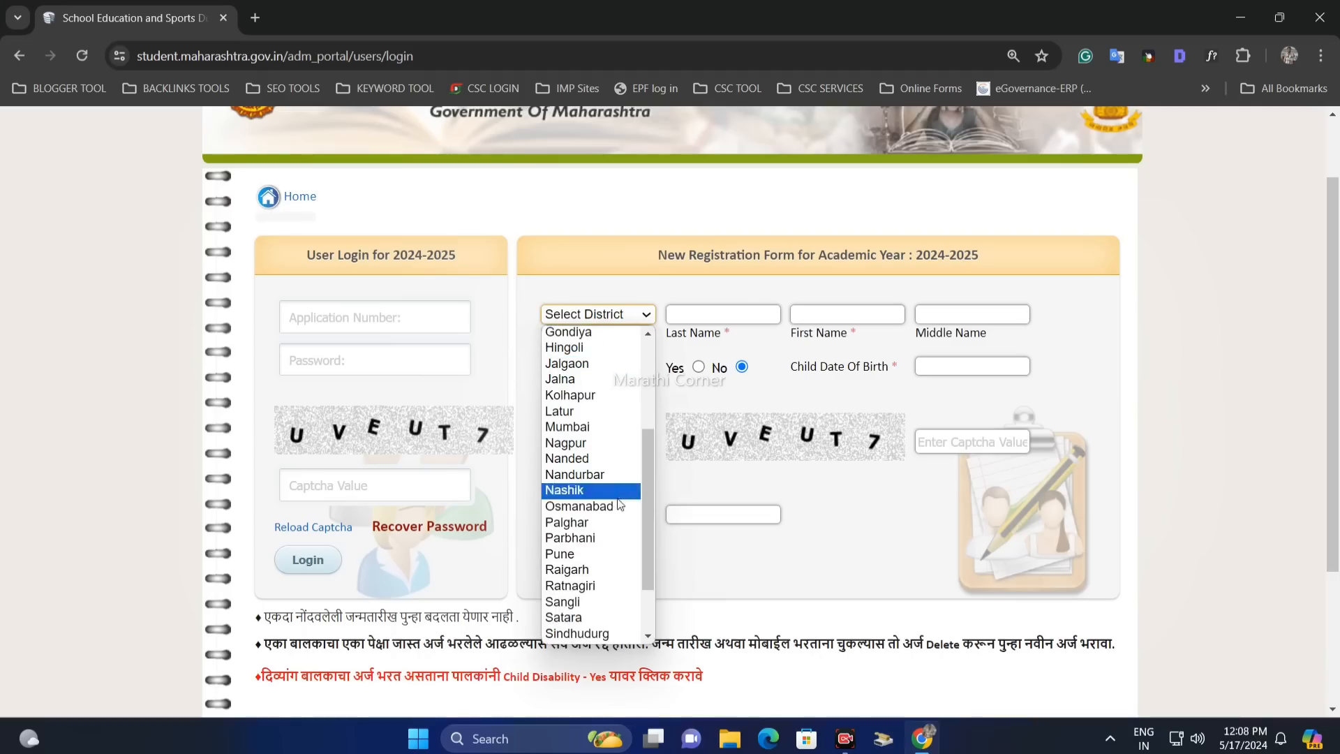
click(588, 556)
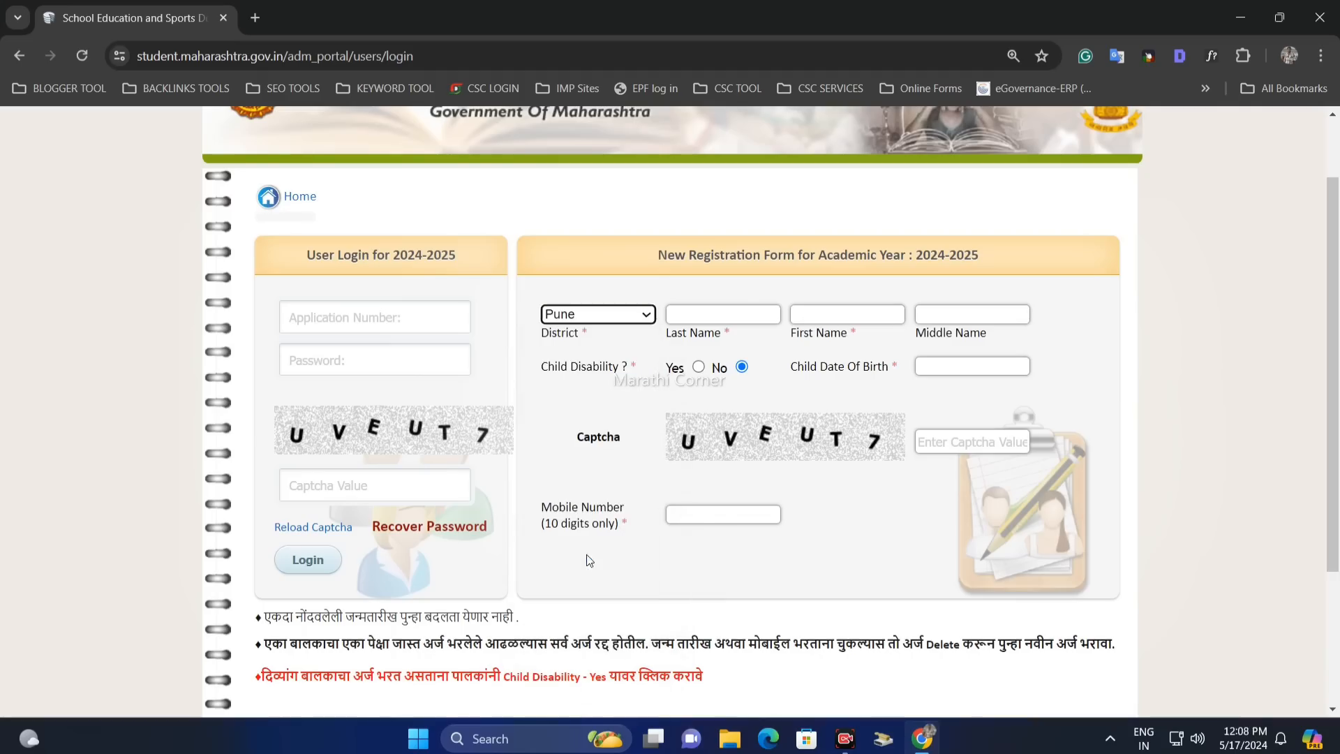
click(592, 315)
scroll(584, 542, down, 4)
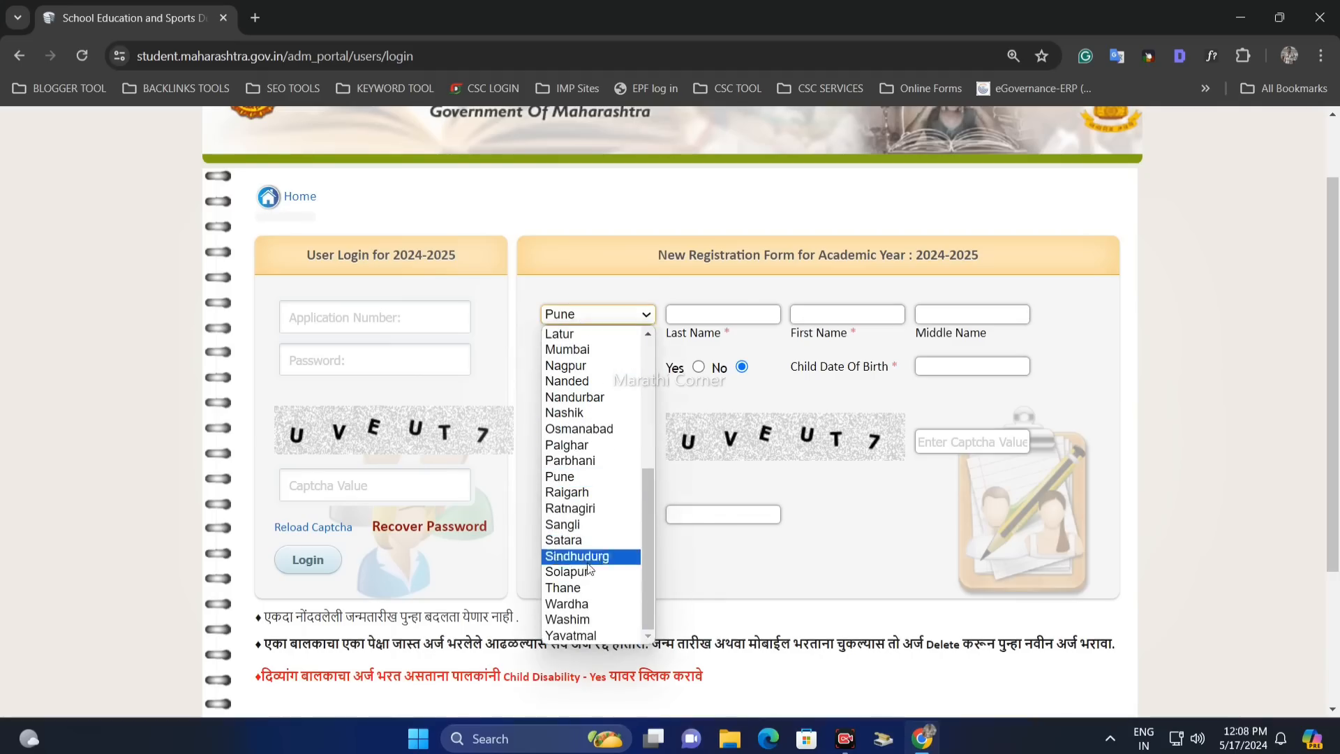
click(593, 476)
- Fill in the child's last, first and middle names
click(700, 321)
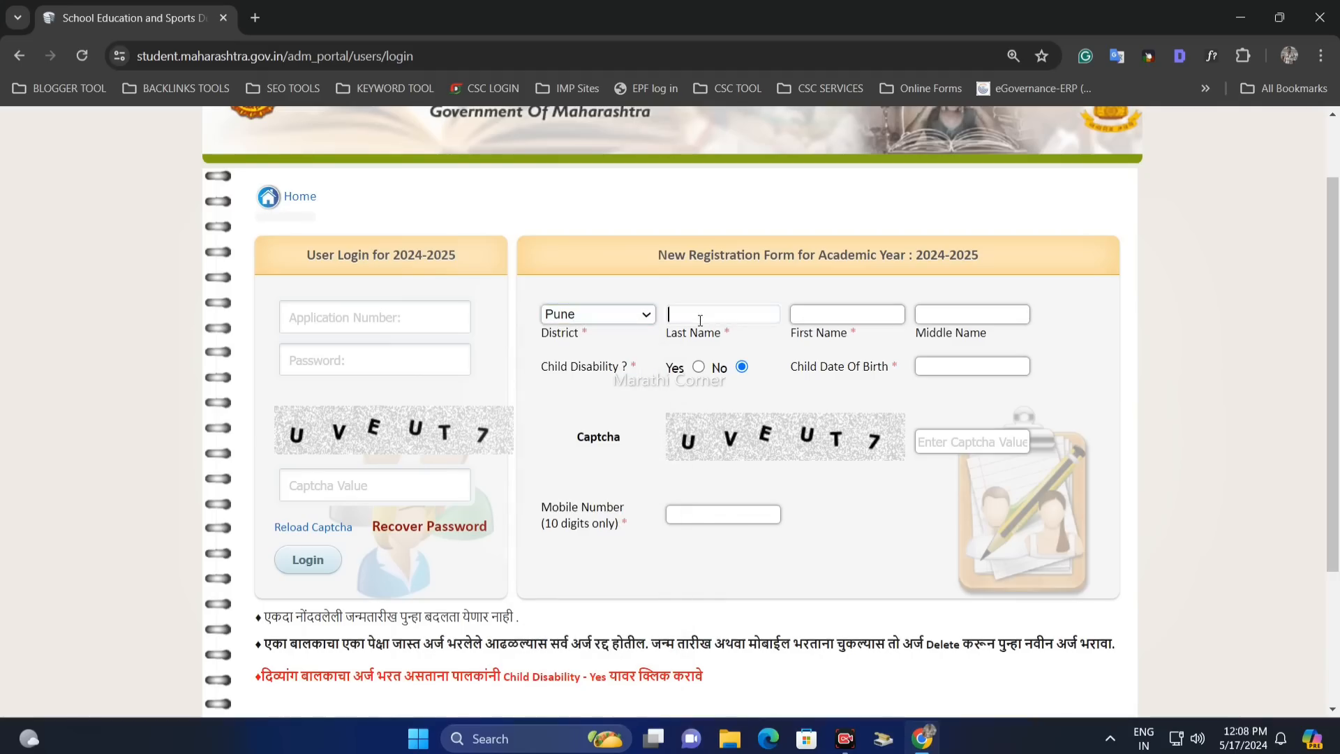
drag(666, 338, 719, 337)
click(721, 337)
click(722, 337)
click(702, 321)
drag(679, 333, 707, 346)
click(703, 334)
click(756, 318)
click(828, 314)
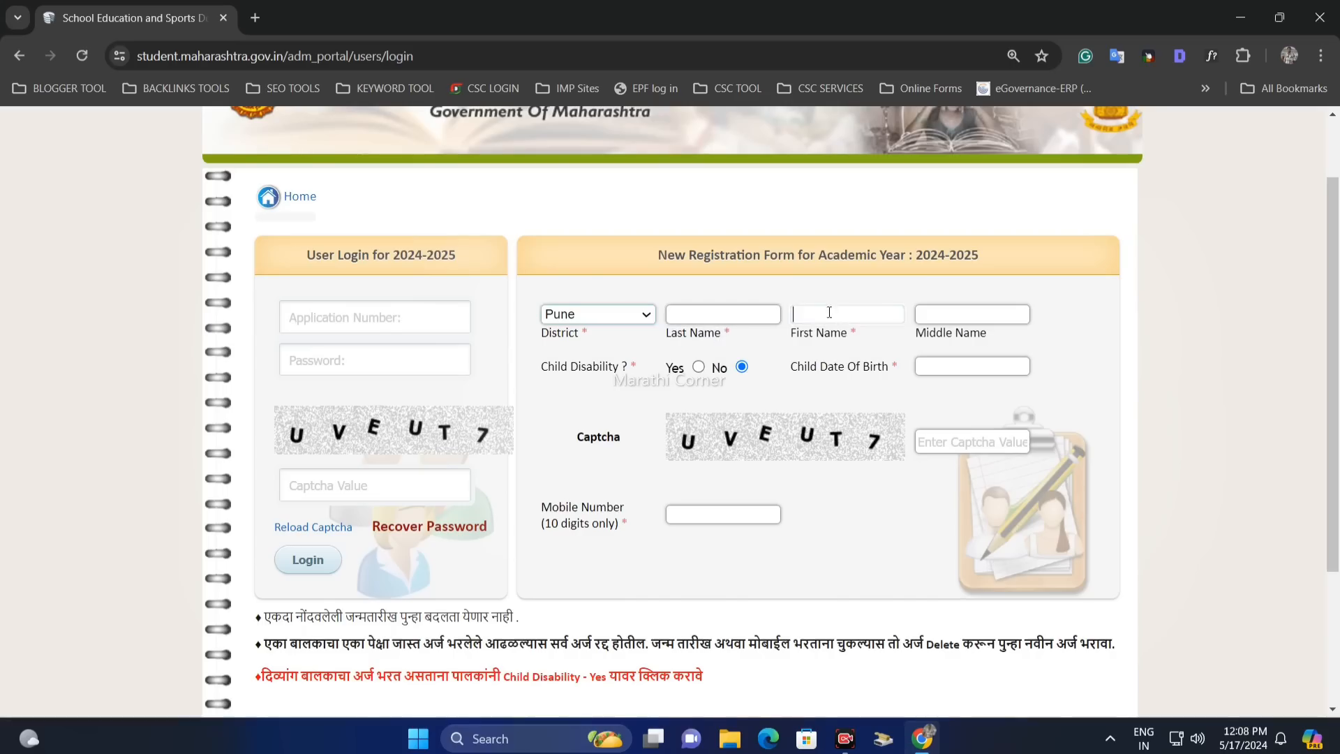
click(964, 316)
double_click(935, 332)
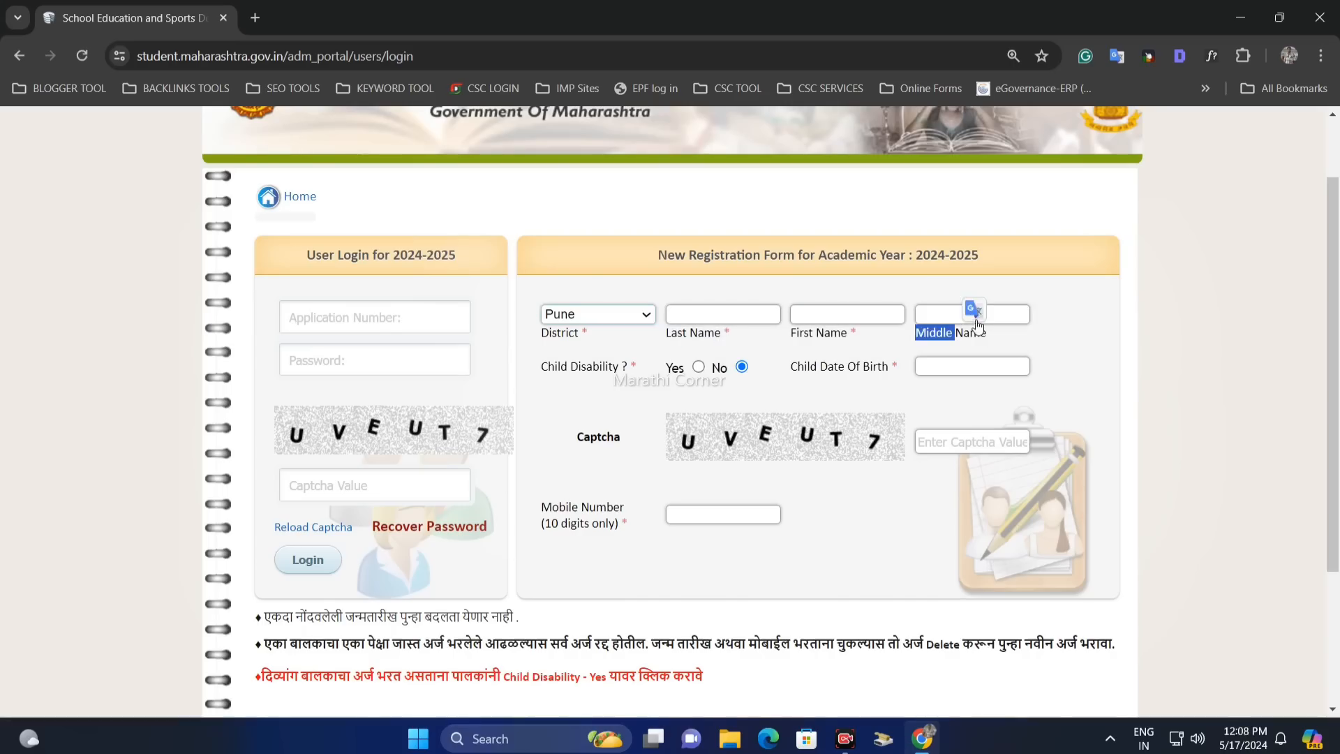
click(958, 322)
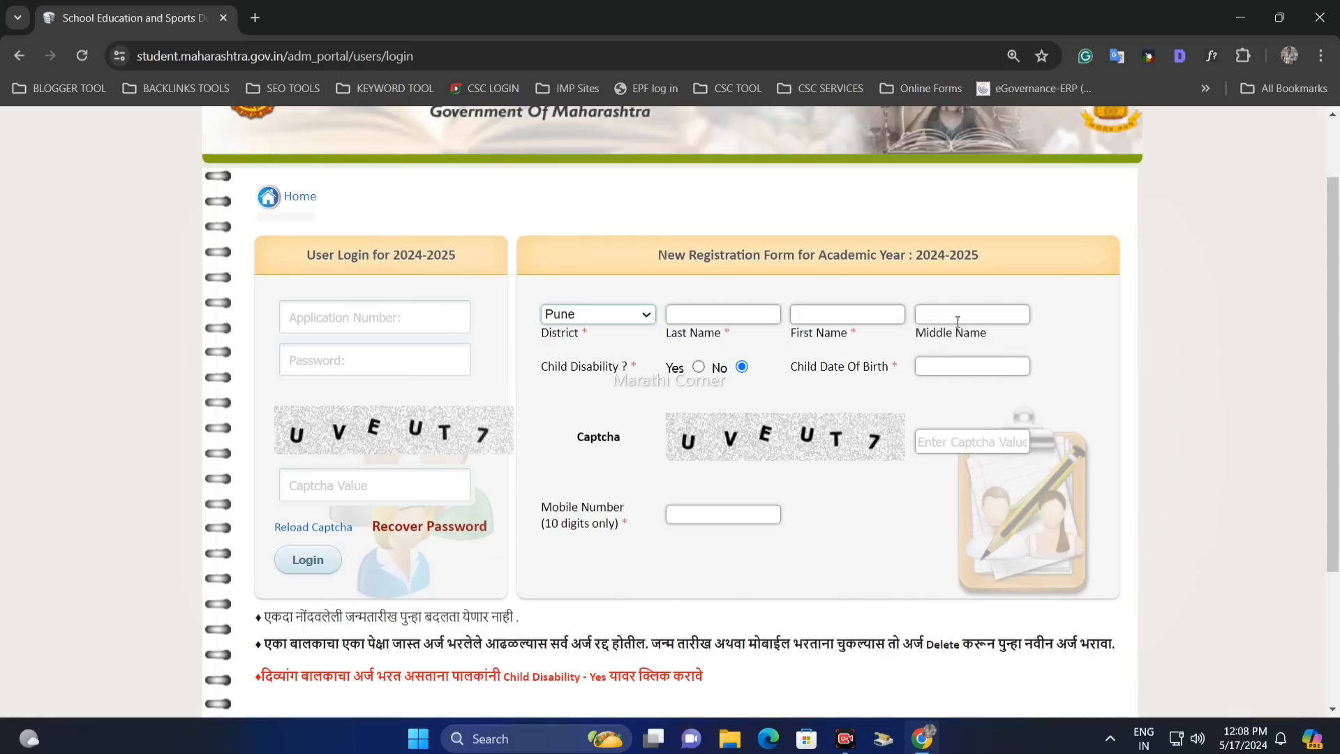
- Set Child Disability to No and enter the child's date of birth
mouse_move(542, 370)
mouse_down()
mouse_move(600, 371)
mouse_move(536, 366)
mouse_up()
click(630, 377)
click(648, 380)
click(698, 368)
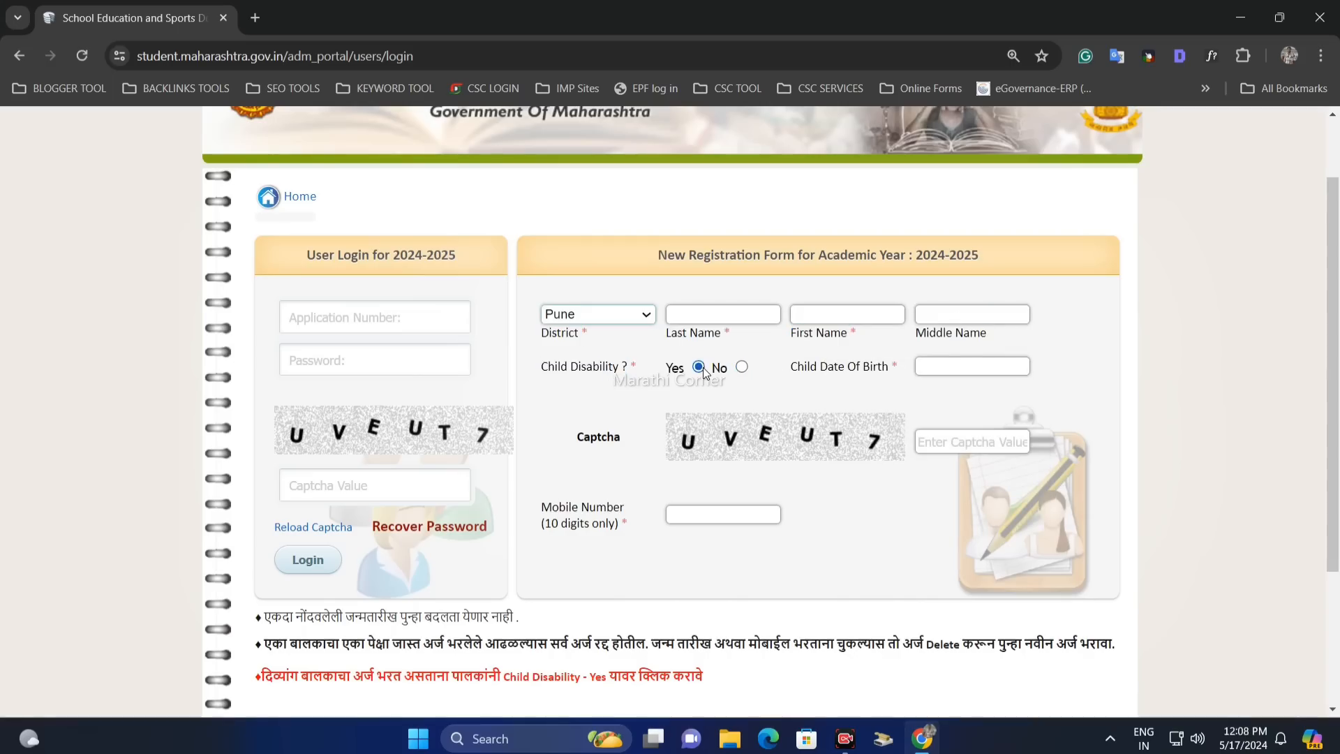
click(742, 367)
drag(791, 367, 889, 368)
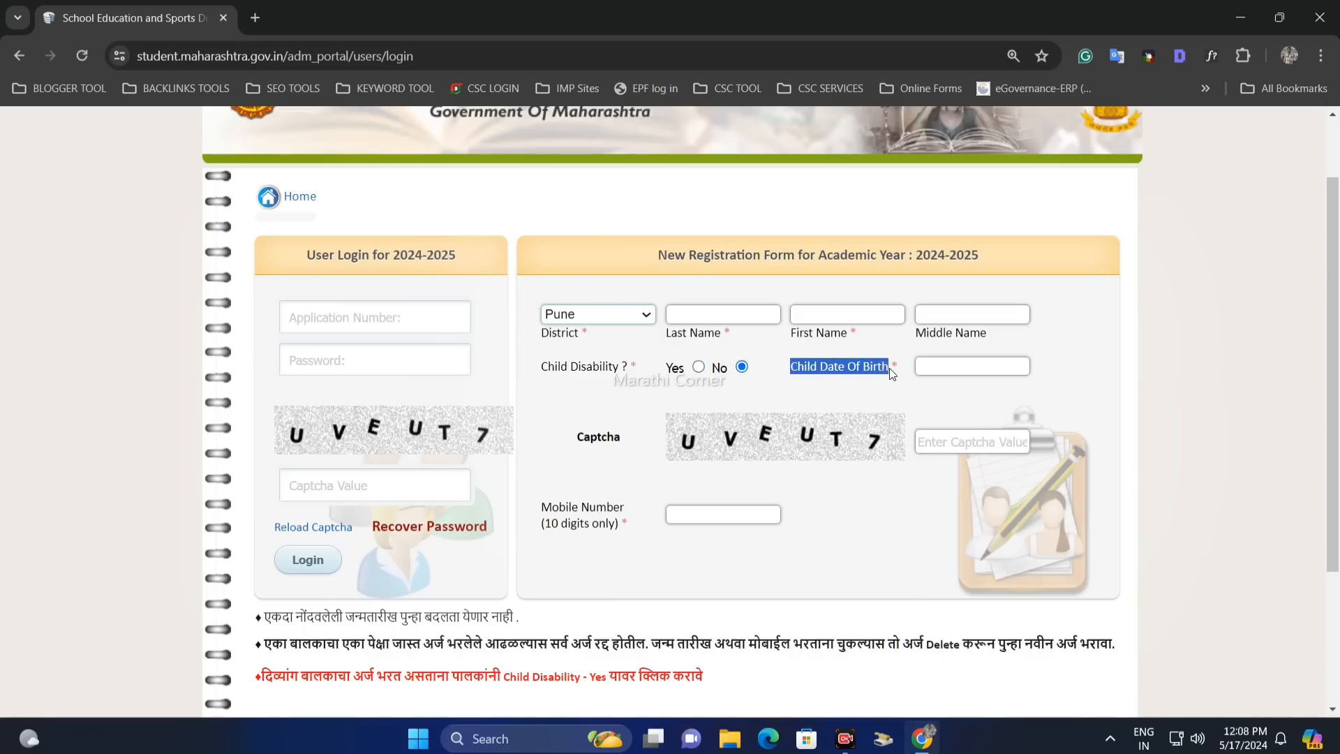
click(937, 368)
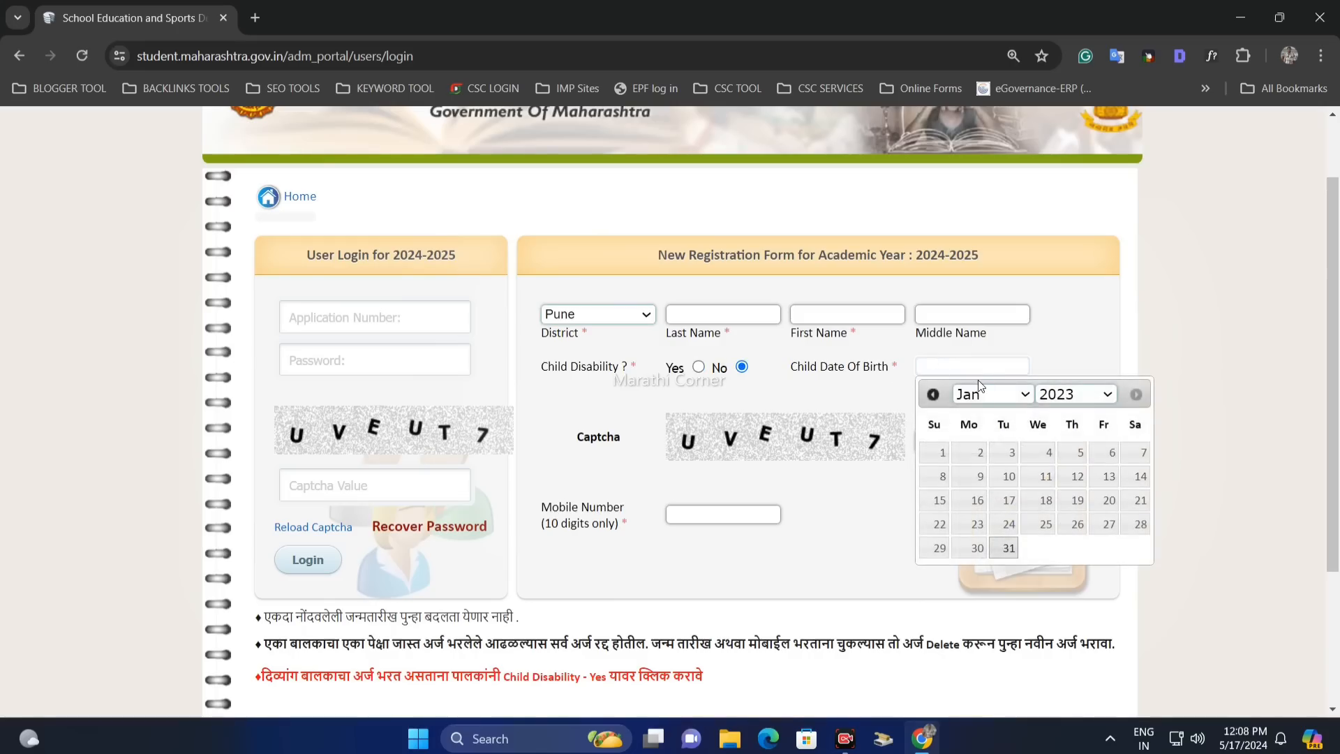
click(1052, 396)
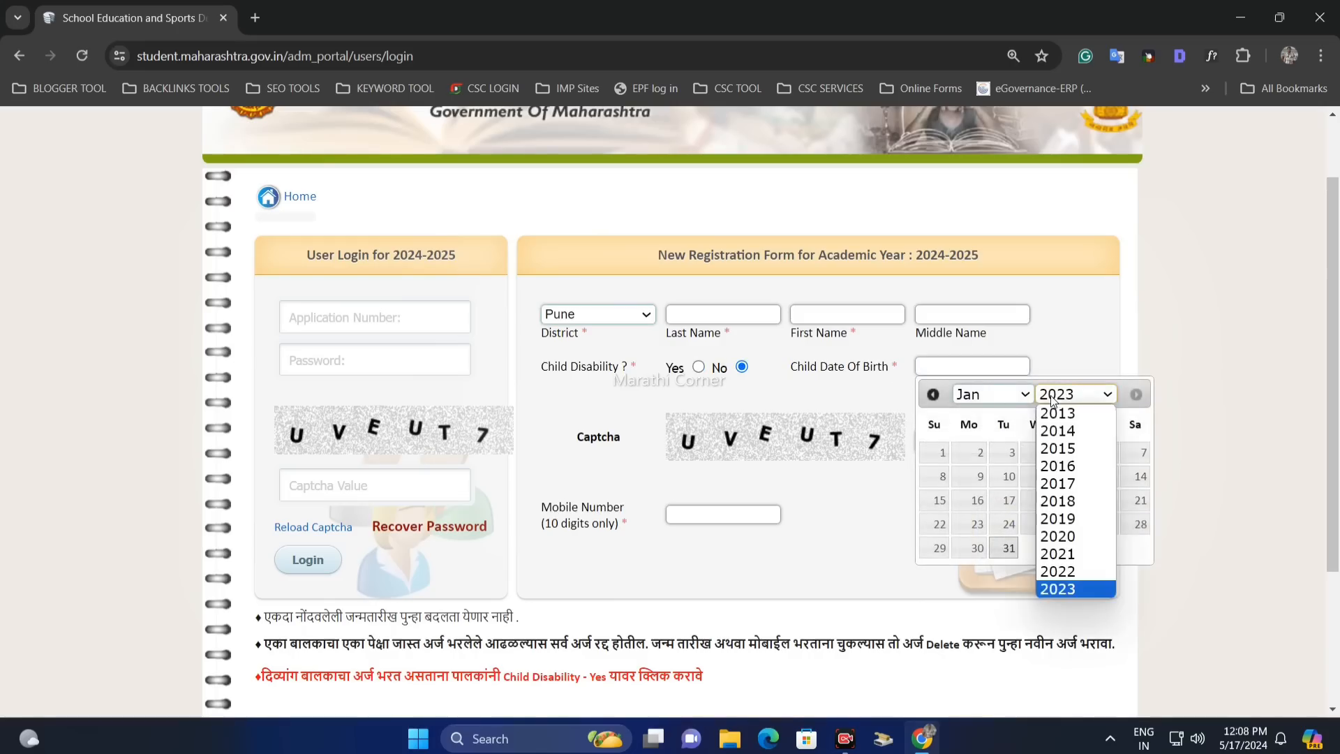
click(890, 396)
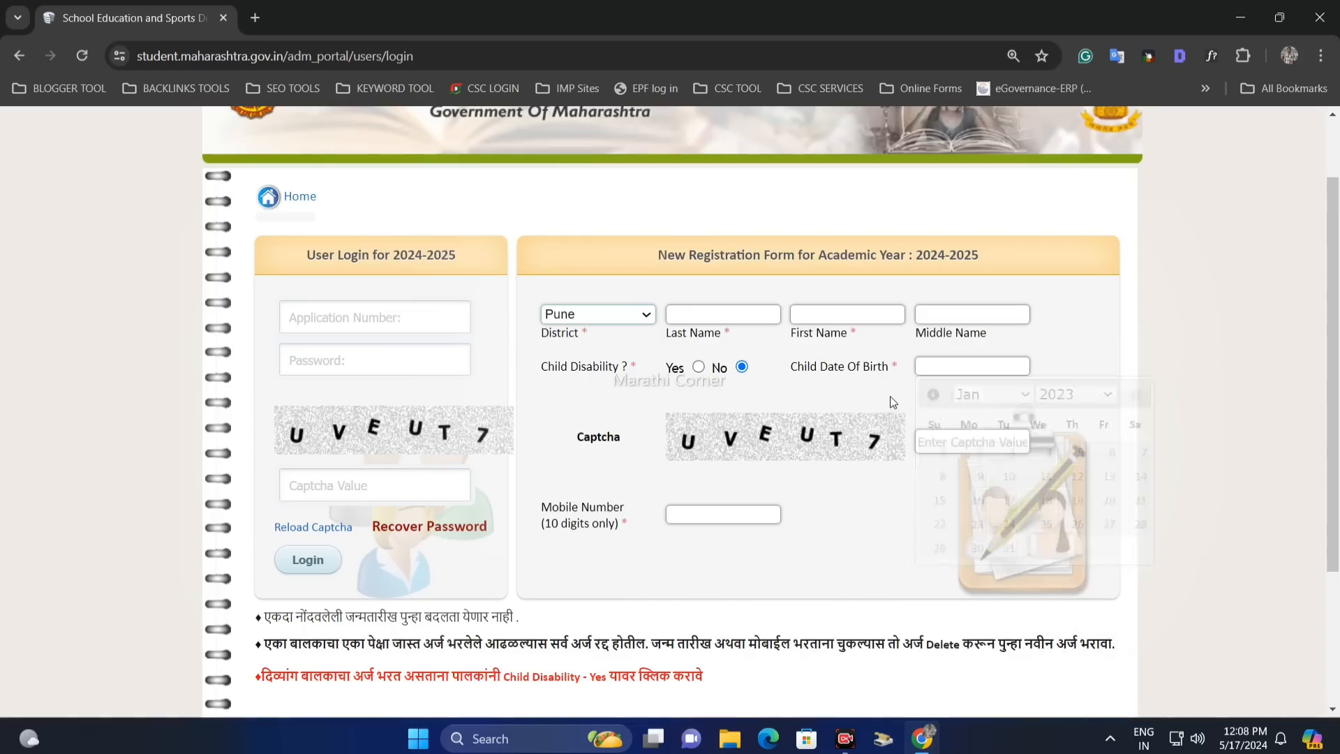
- Enter captcha UVEUT7 and the parent's mobile number
click(918, 449)
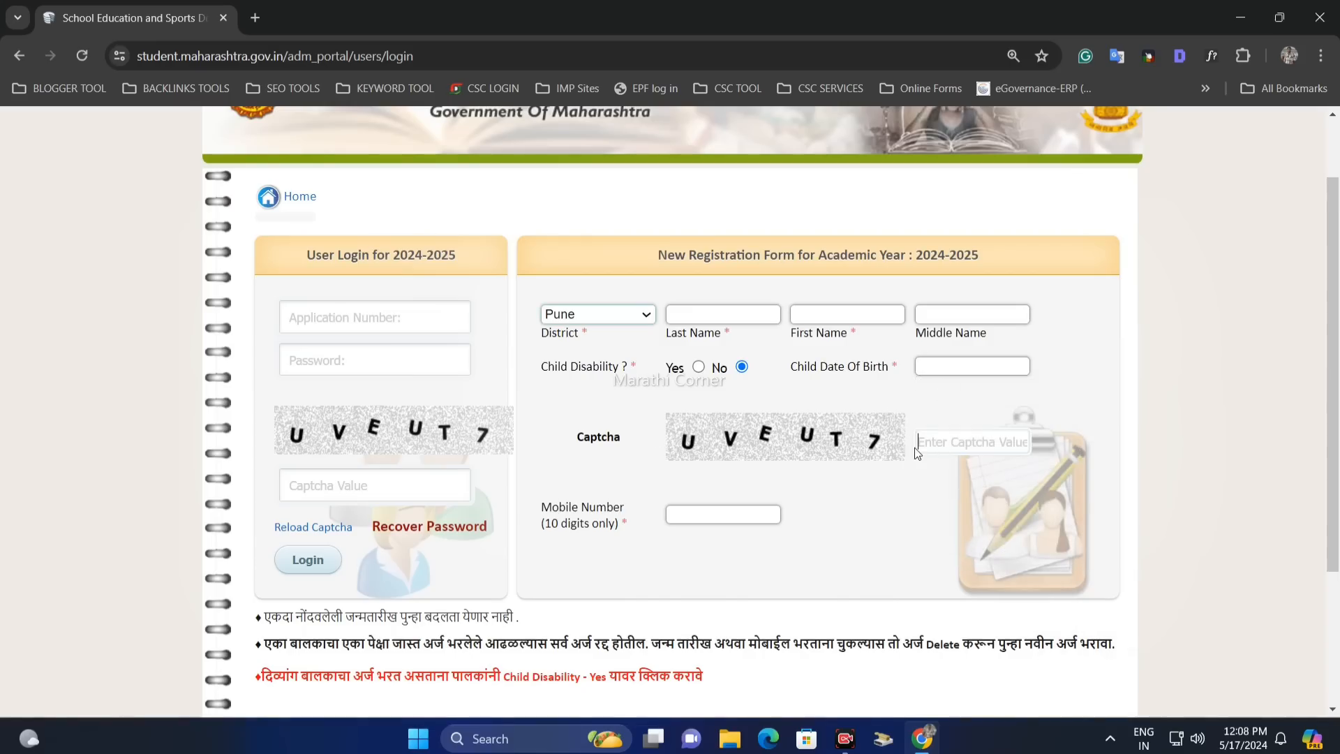
text(UVEUT7)
drag(551, 507, 622, 510)
click(706, 524)
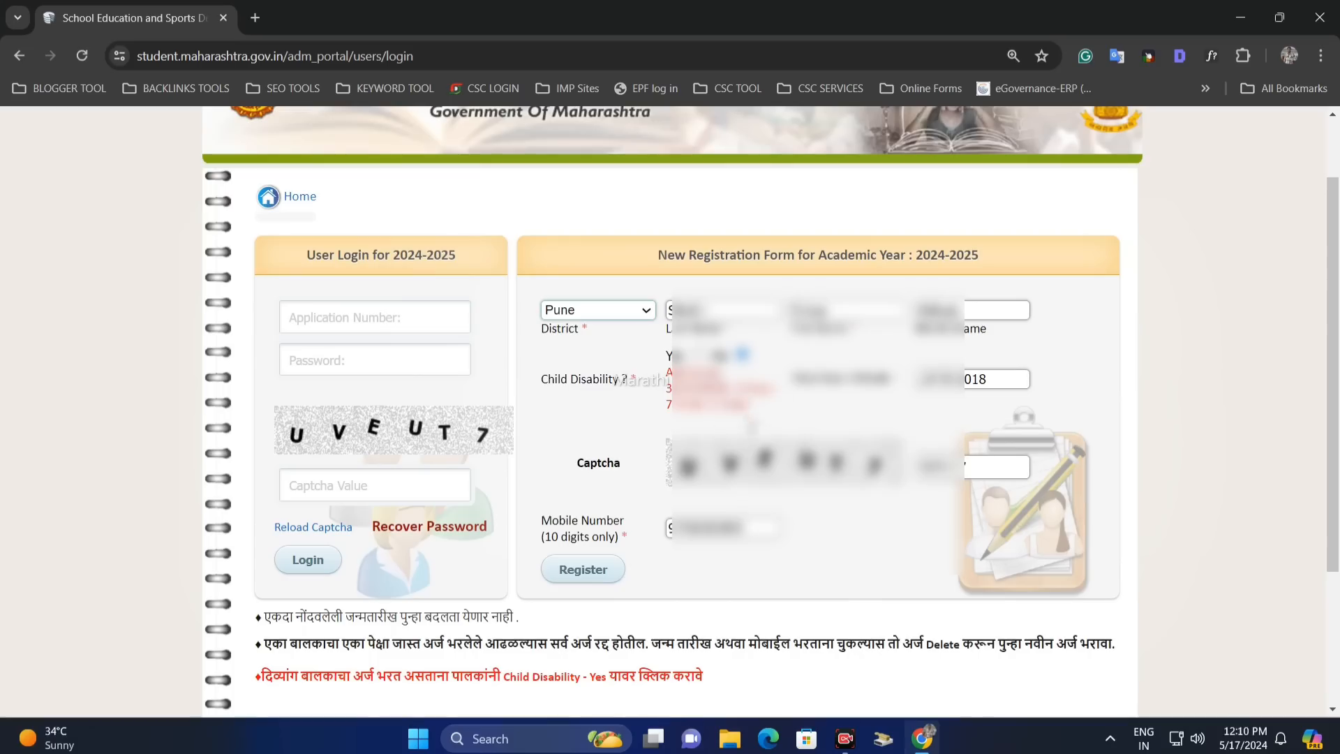
- Submit the registration and note the generated application number
click(588, 571)
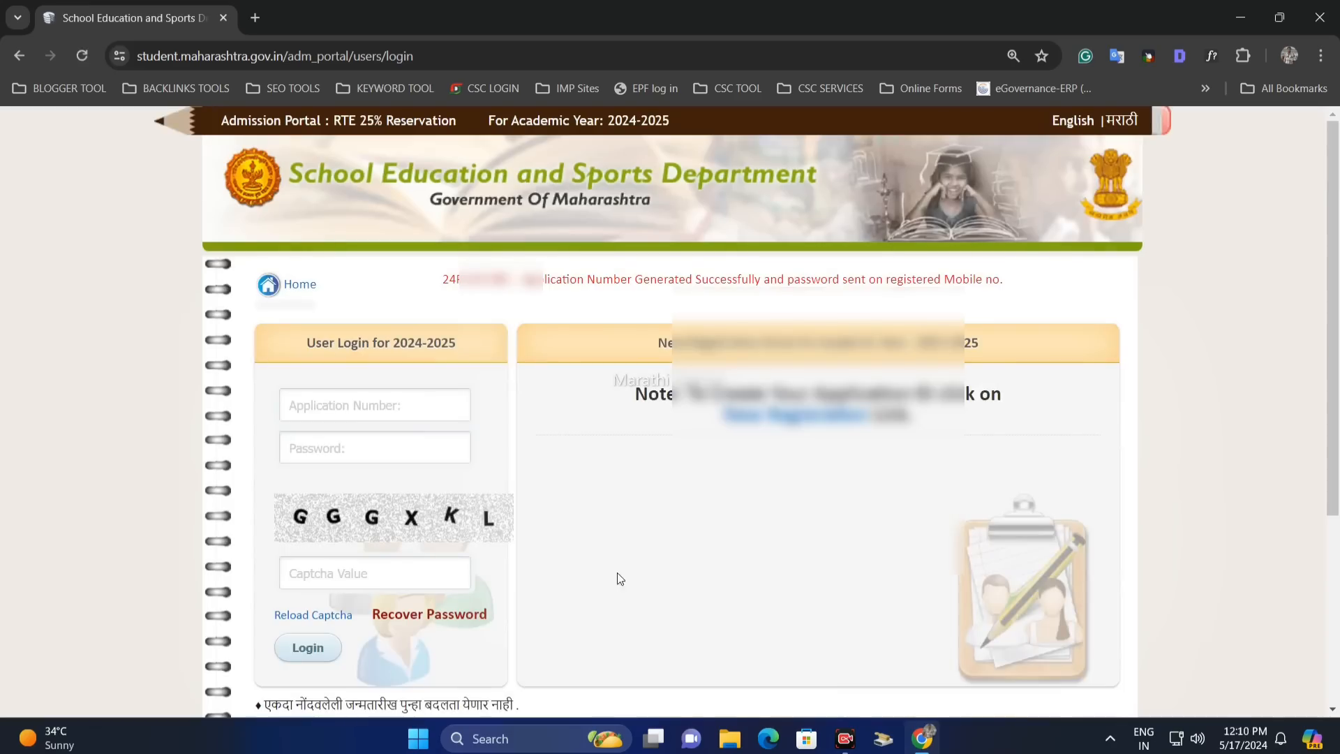
drag(443, 280, 515, 280)
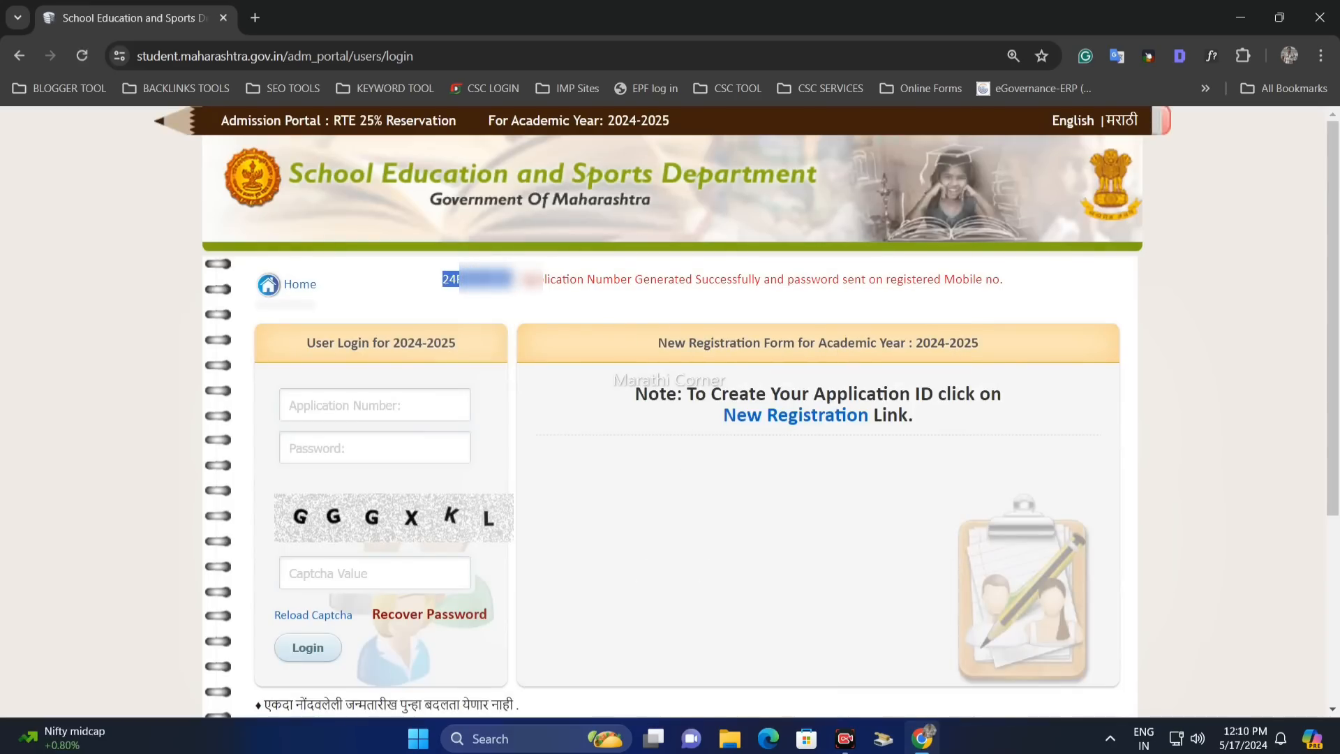
click(520, 280)
drag(520, 280, 949, 283)
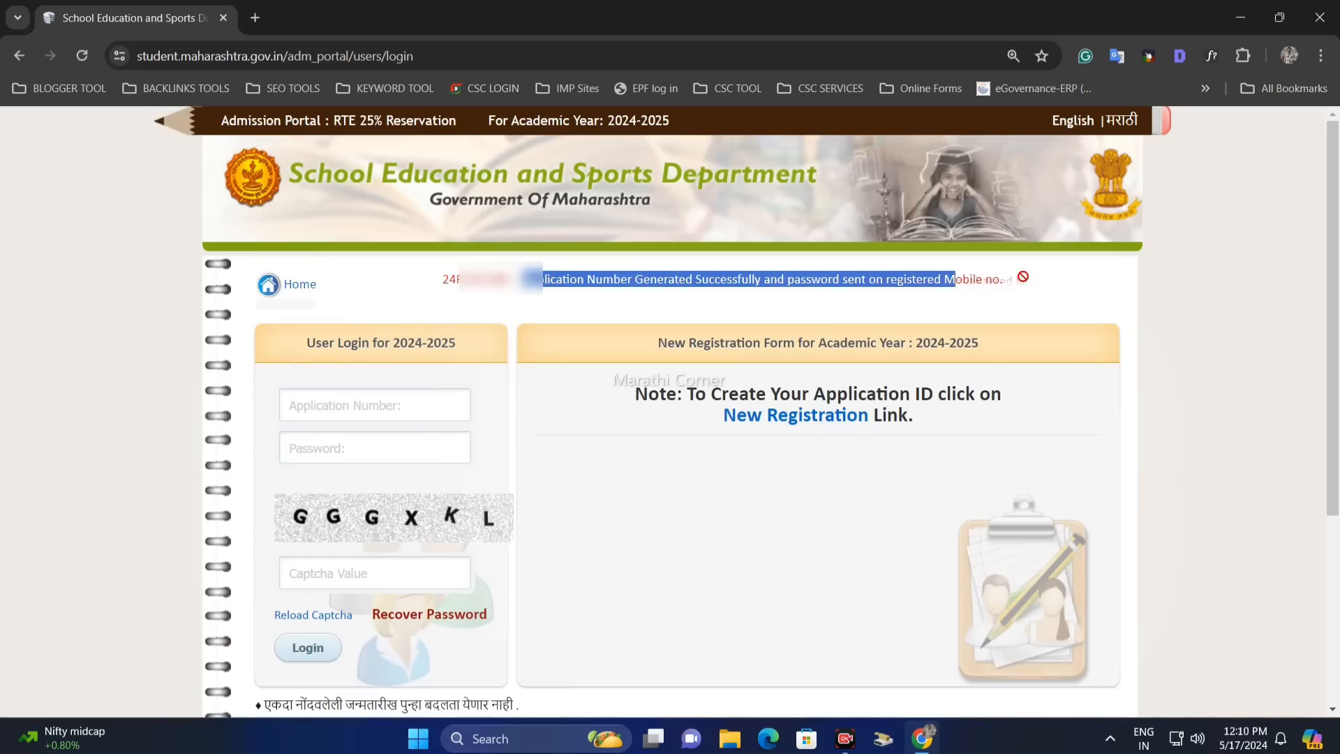
click(980, 293)
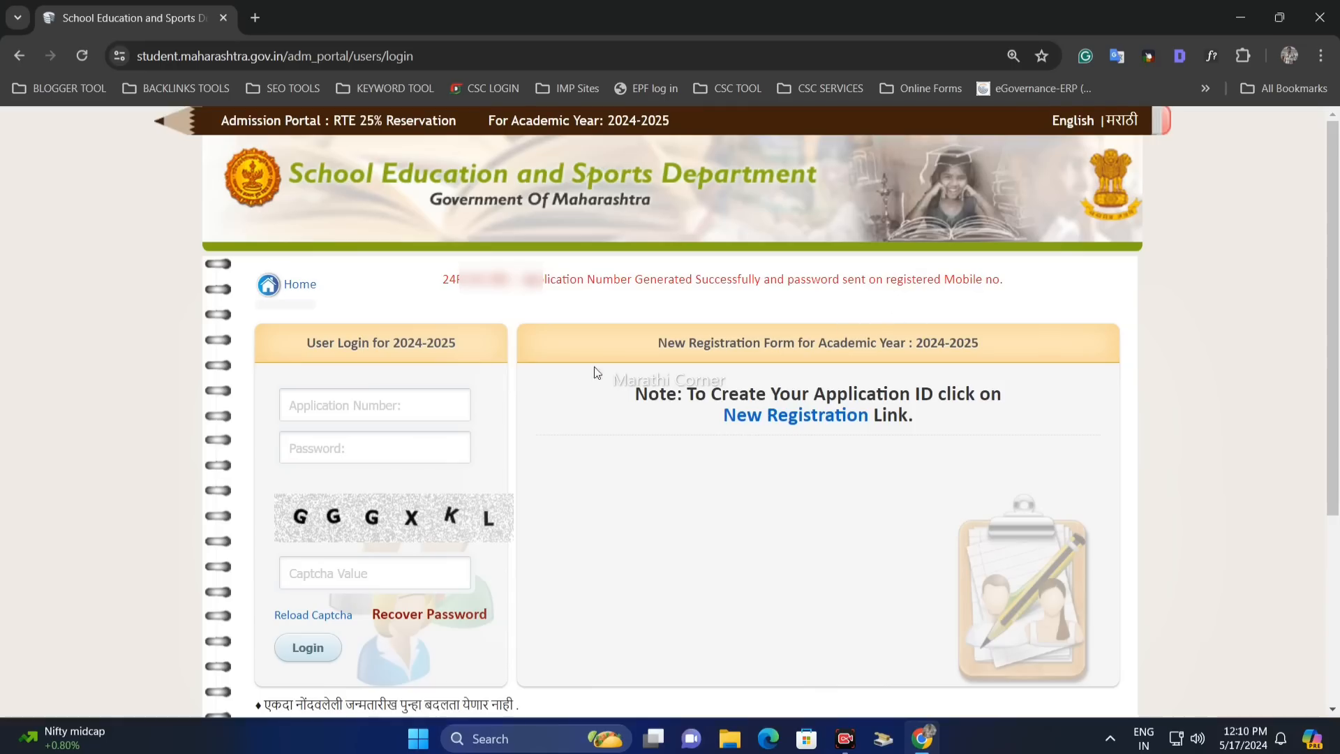
drag(444, 279, 508, 297)
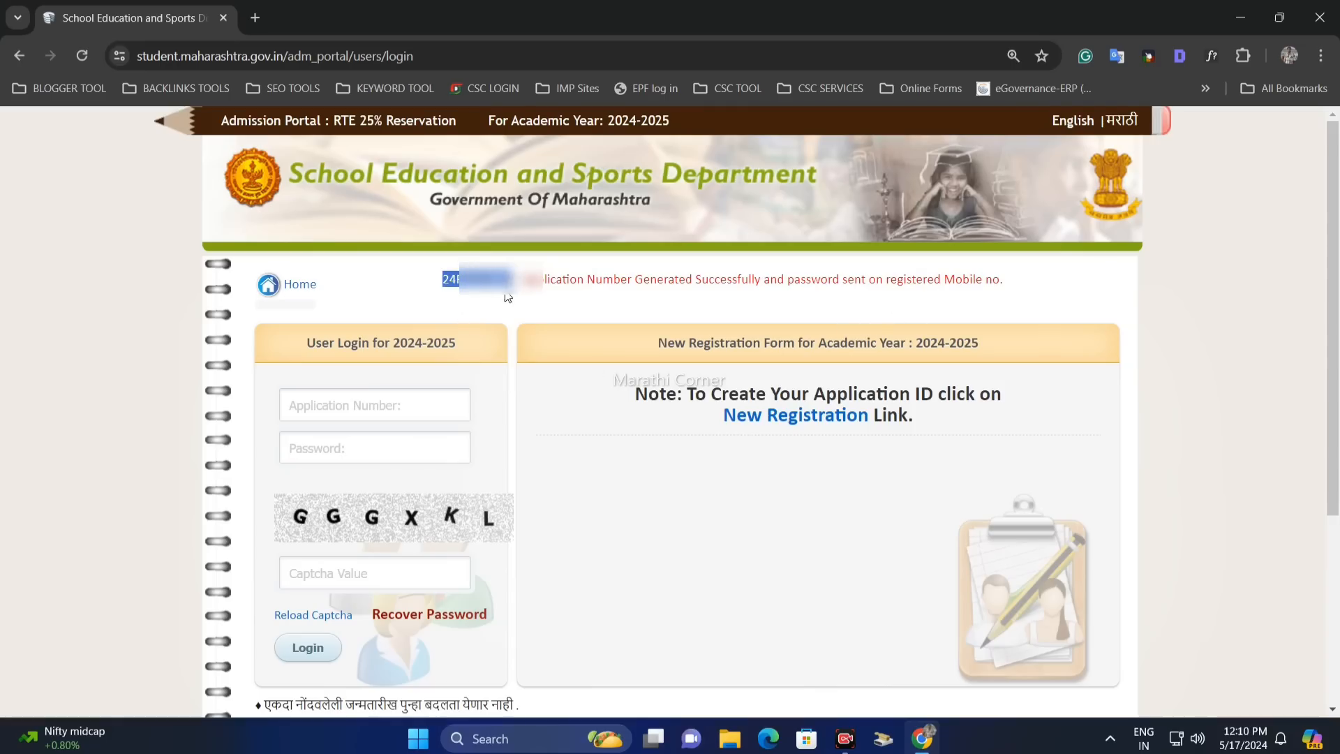
- Fill the login with the saved application number and password, plus captcha GGXK
click(318, 407)
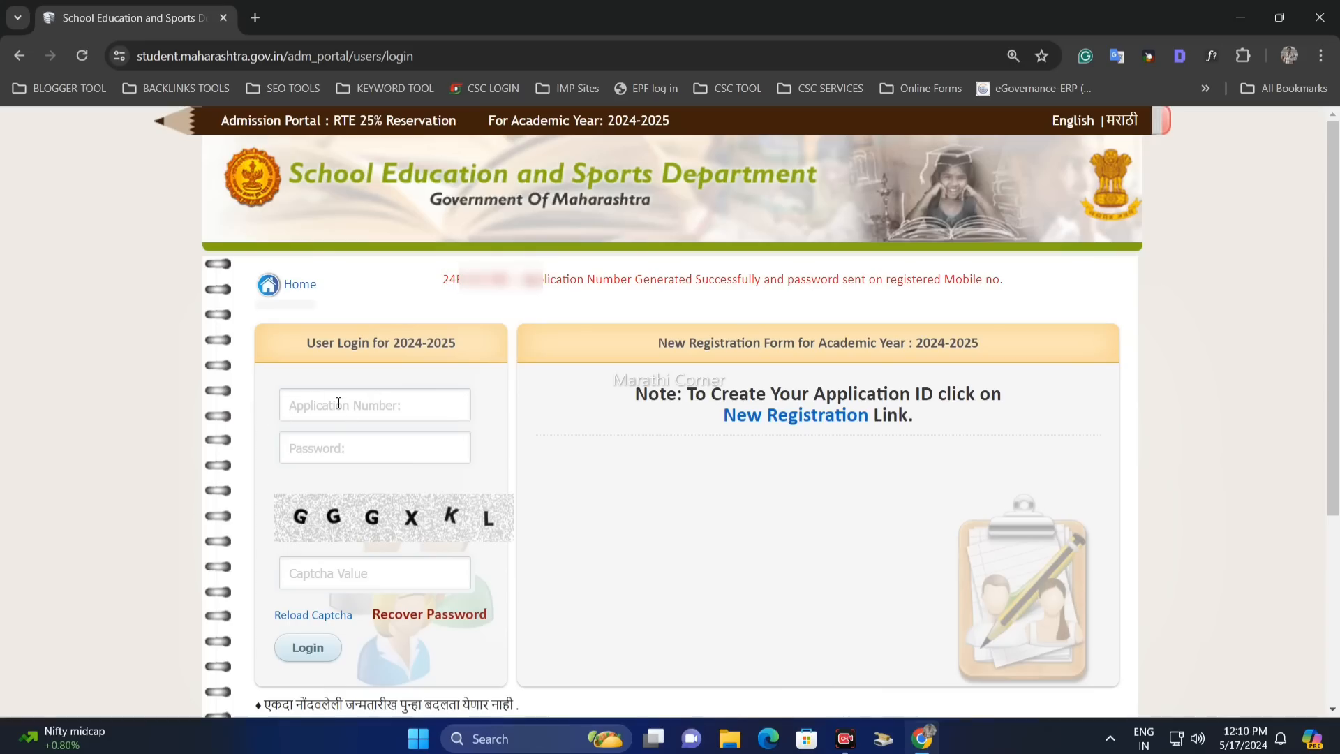
click(338, 403)
click(261, 416)
click(344, 563)
text(GGXKL)
- Log in, change the password from the old one, and acknowledge the update confirmation
click(306, 638)
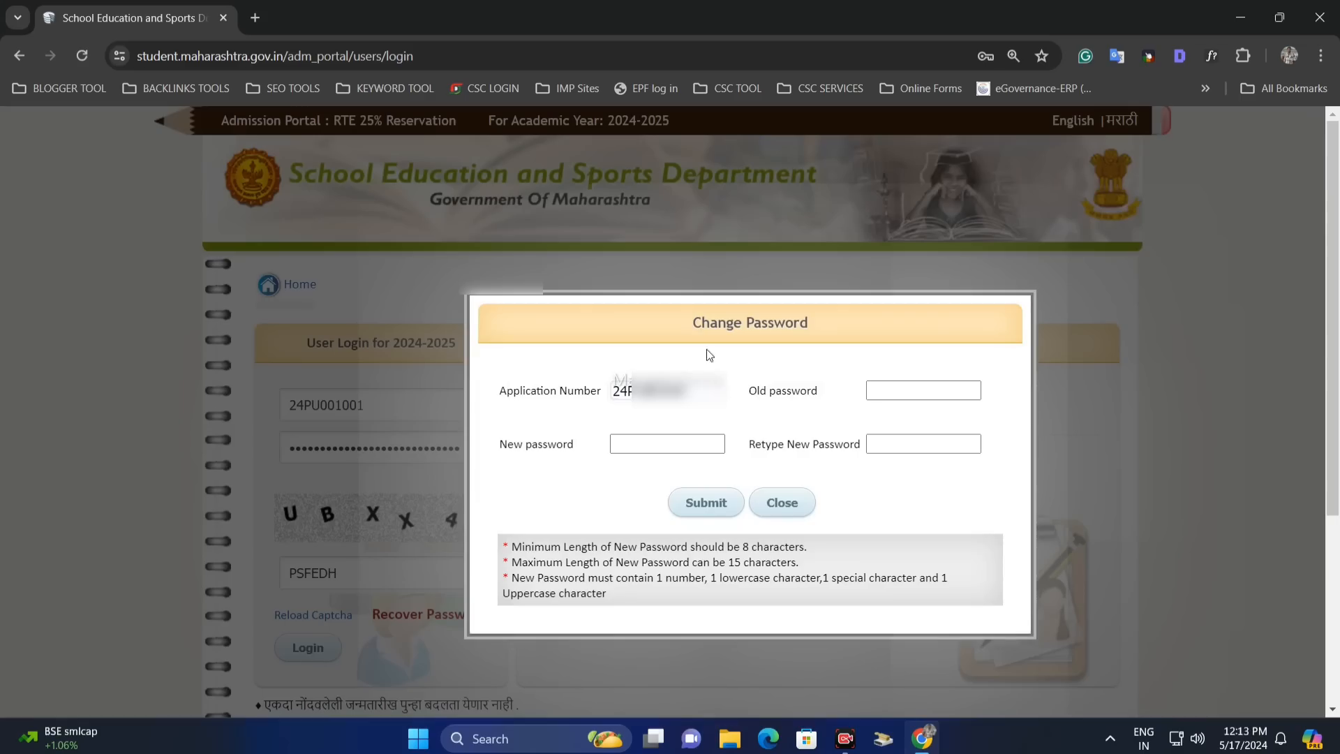
click(885, 390)
click(764, 404)
drag(746, 393, 832, 401)
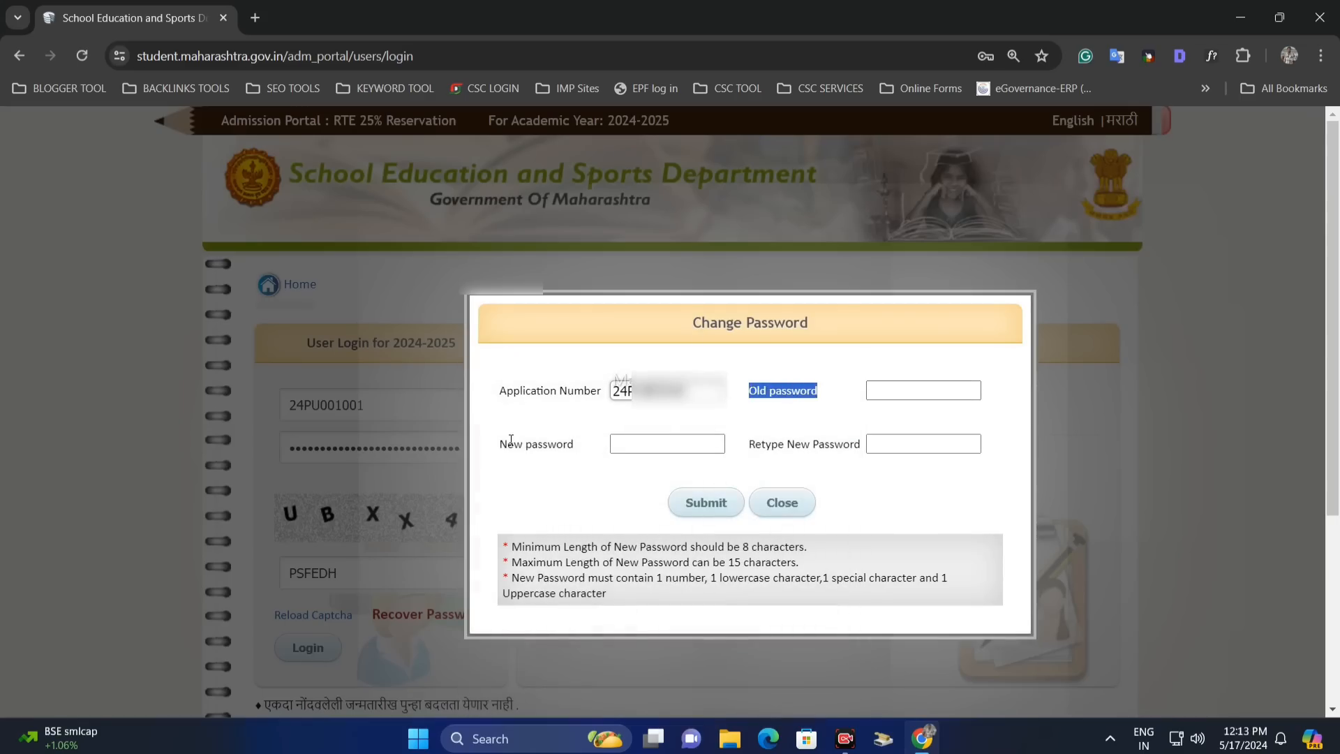
drag(508, 444, 606, 446)
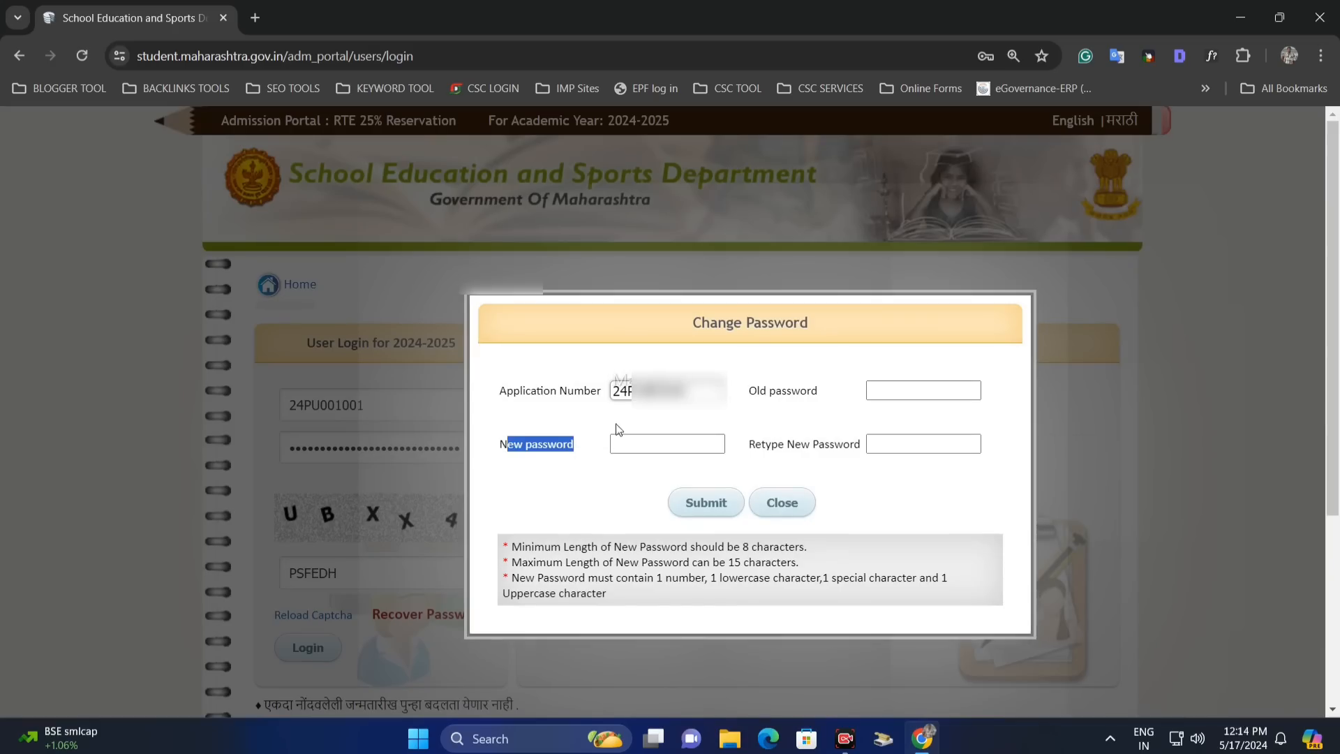
drag(753, 444, 861, 445)
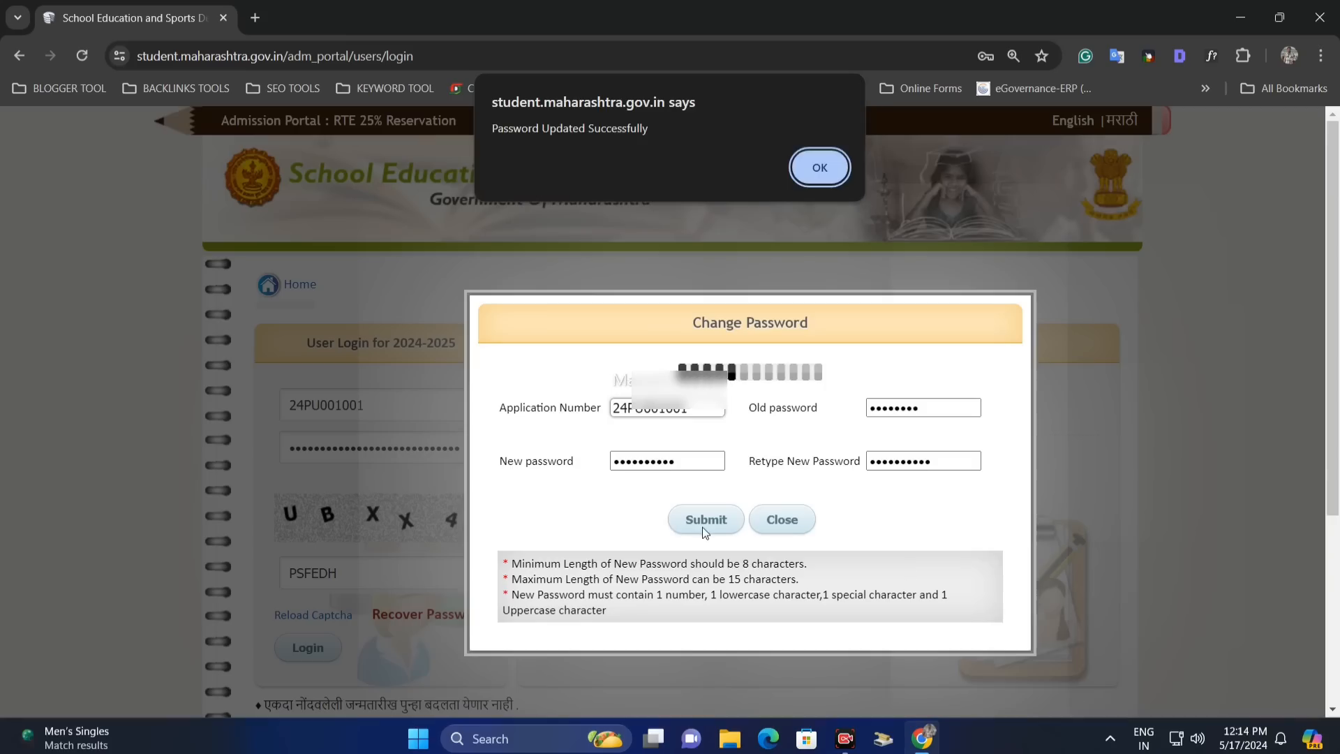
drag(498, 135, 649, 131)
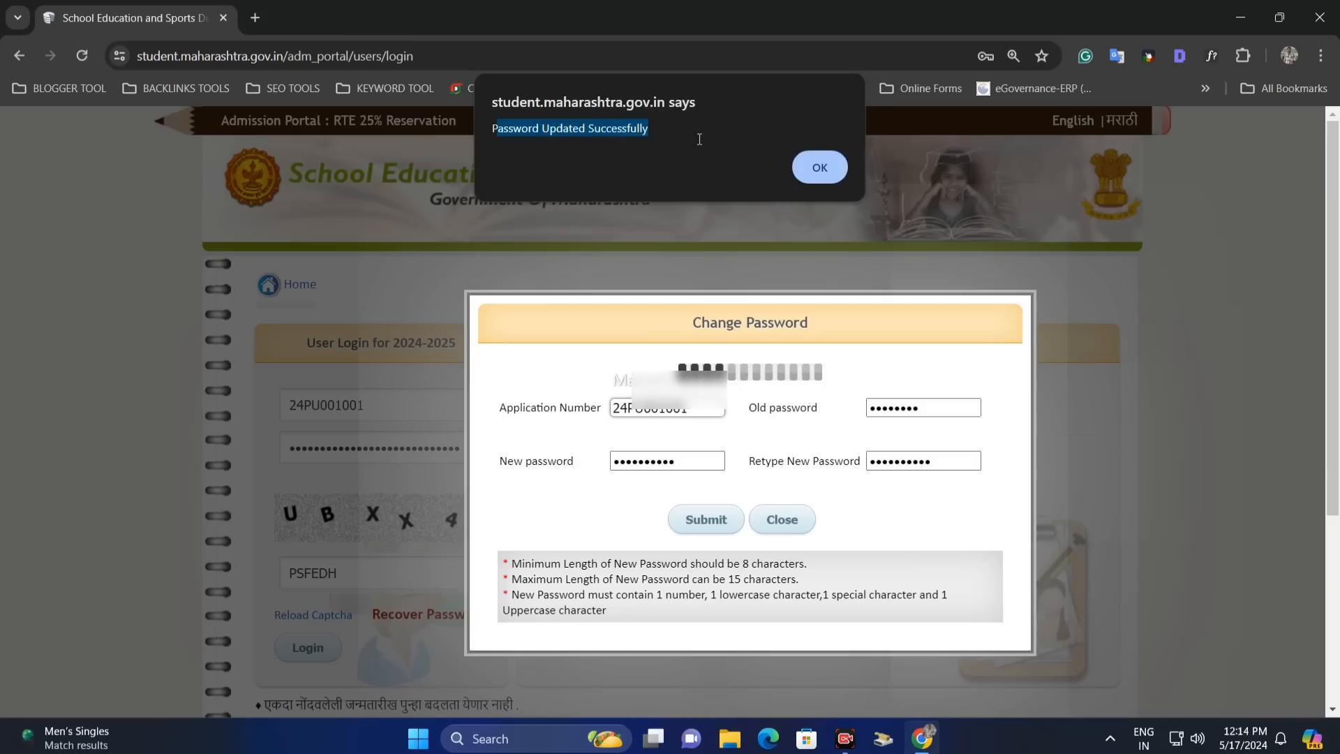
click(820, 168)
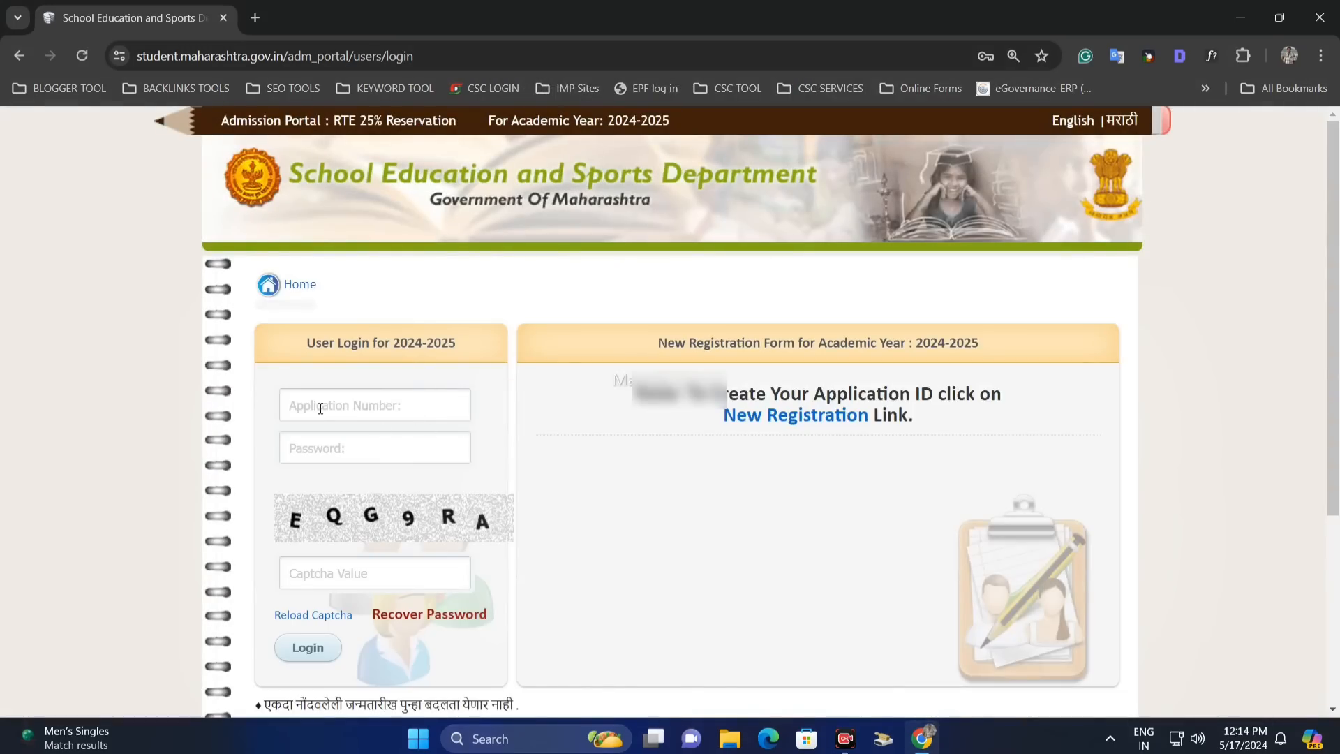
- Log back in with the application number, new password and captcha, letting Chrome save the login
click(320, 409)
key(ctrl+v)
click(323, 457)
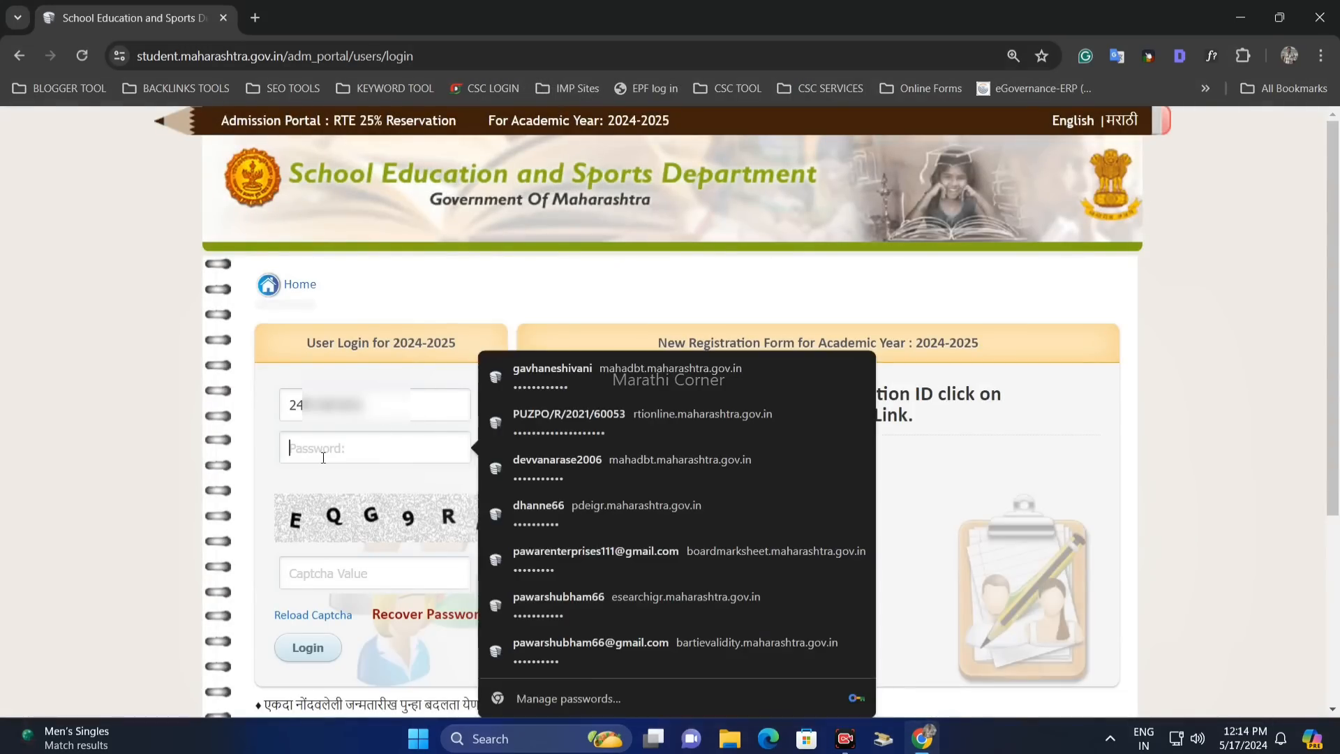
text(1234)
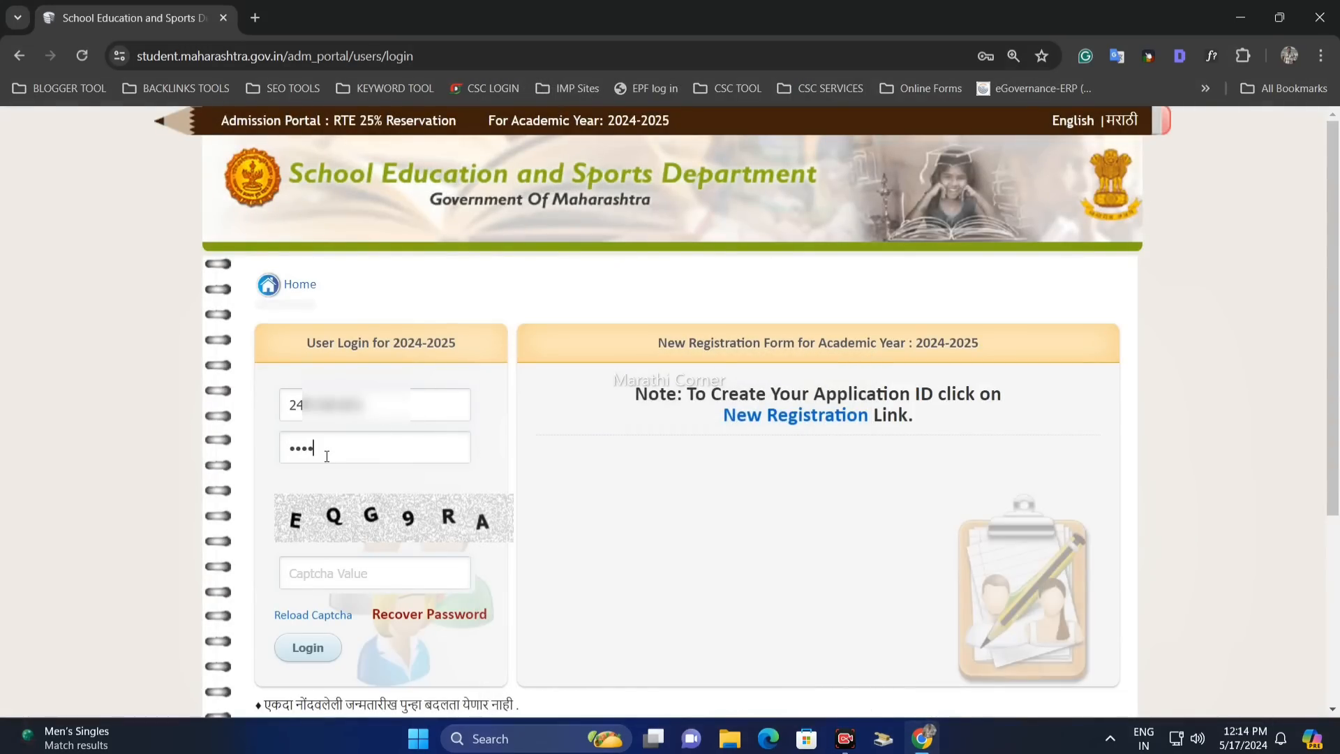
text(567890)
text(E)
text(QG9)
text(RA)
click(311, 649)
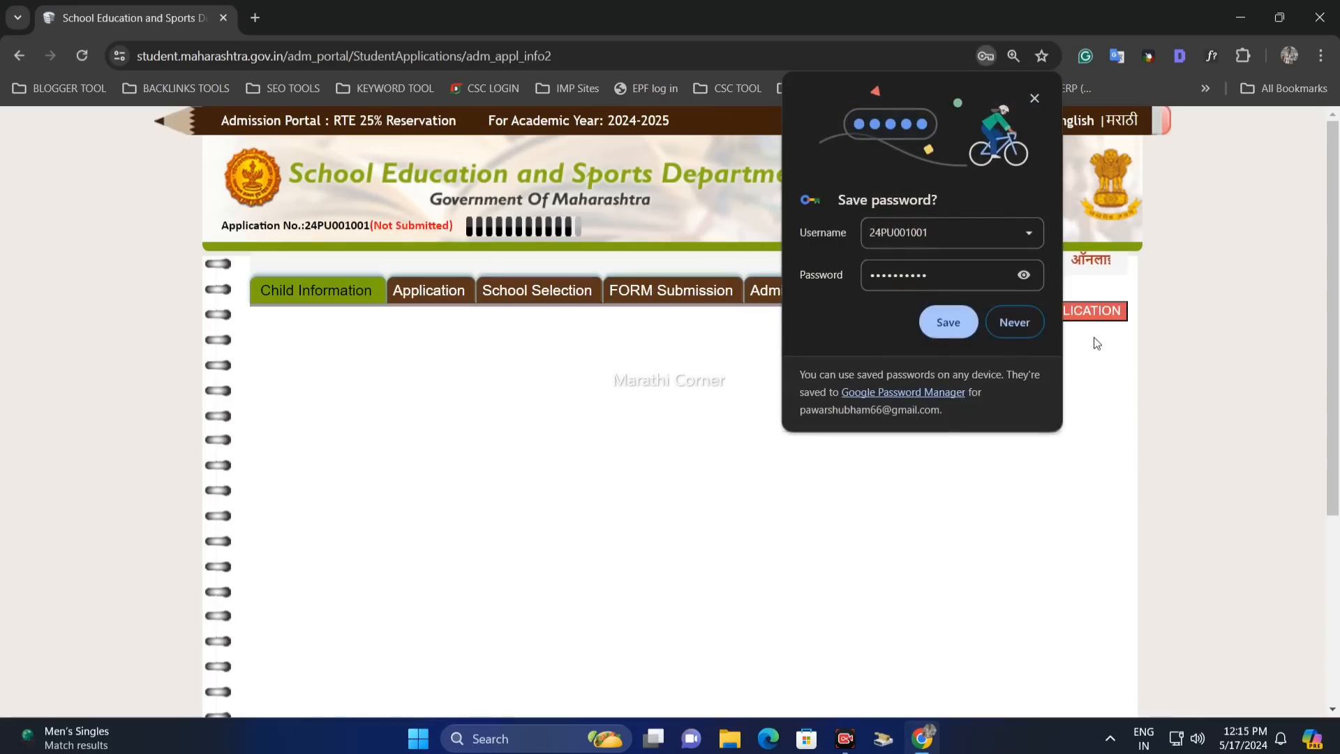
click(950, 322)
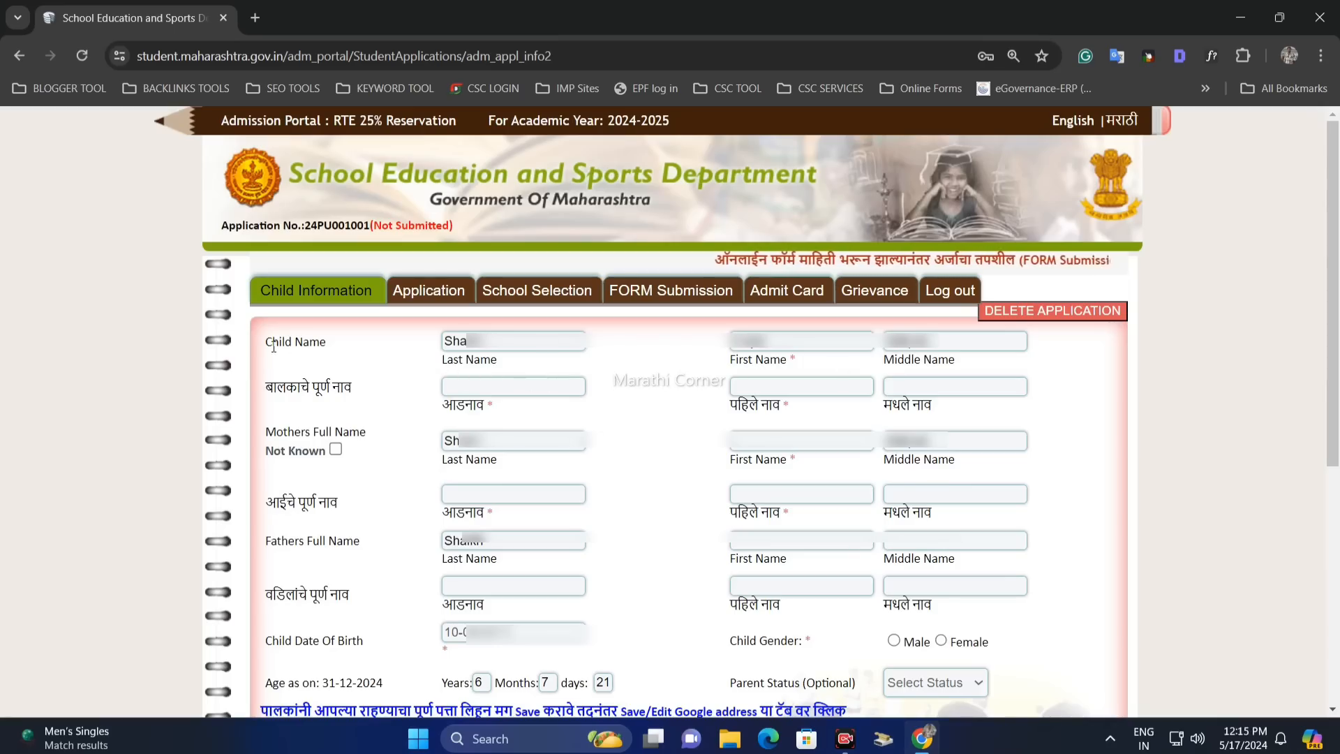
- Review the child's name fields in English and Marathi
drag(293, 342, 328, 346)
click(445, 342)
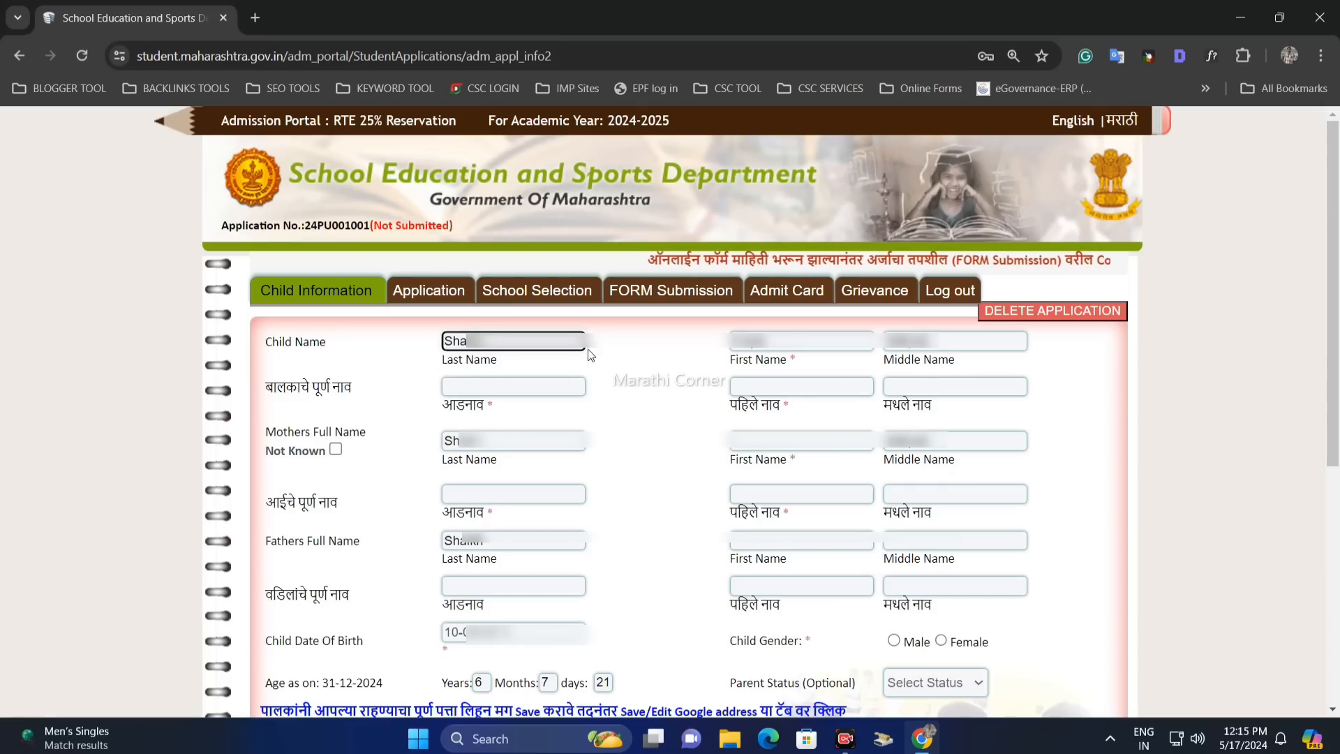
click(963, 347)
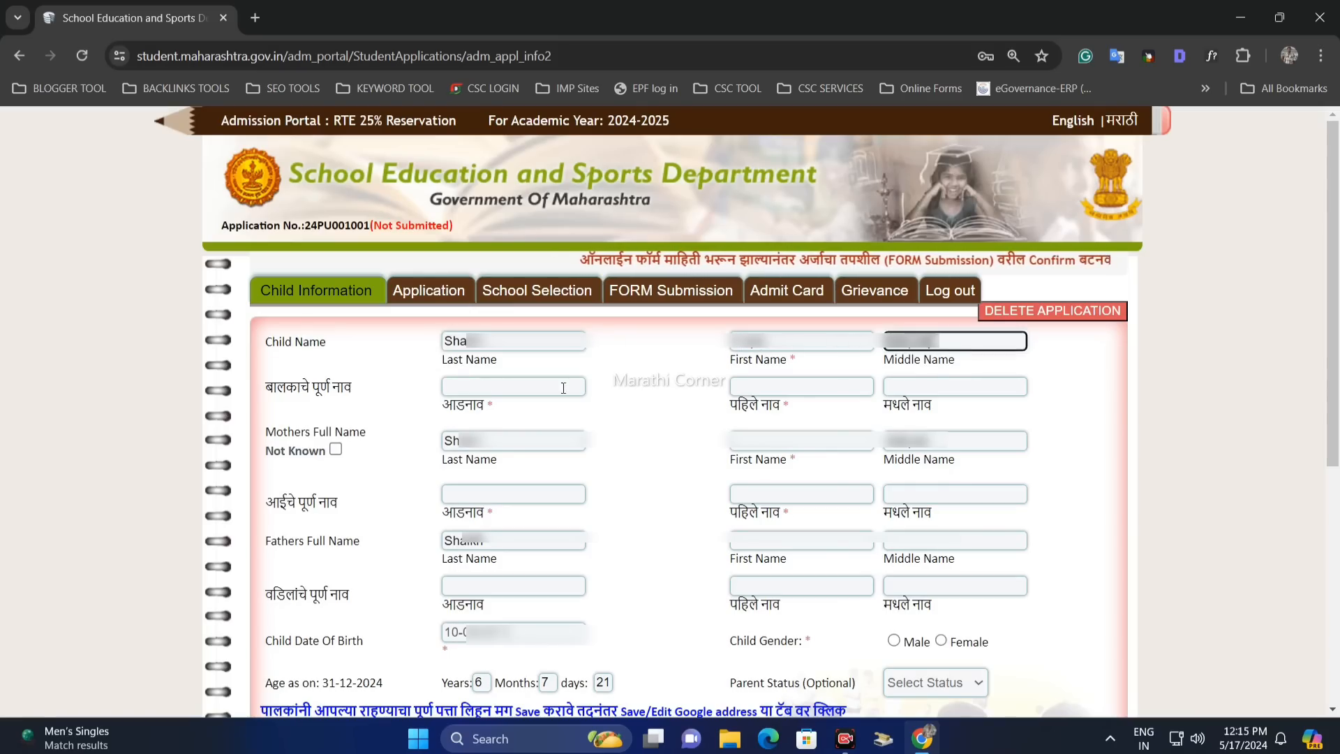
drag(254, 388, 320, 385)
click(412, 398)
click(468, 388)
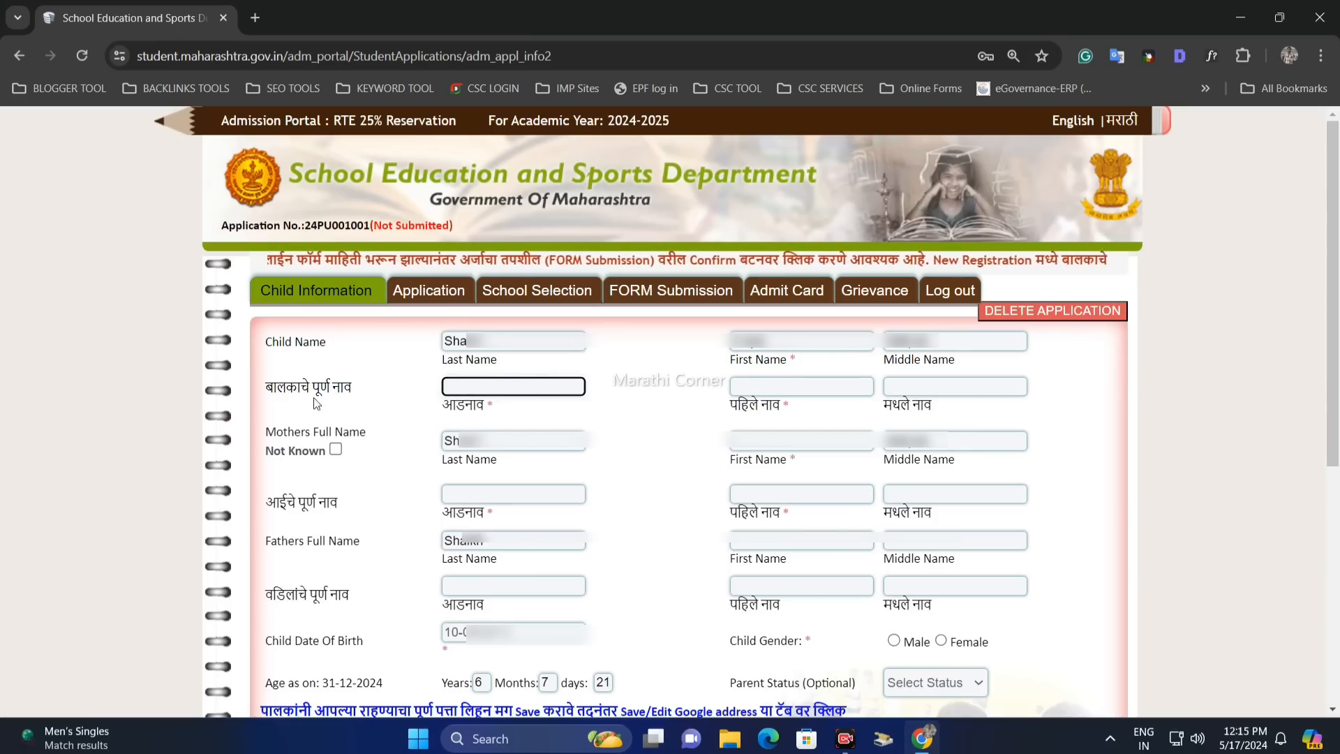
double_click(342, 387)
click(530, 384)
click(756, 381)
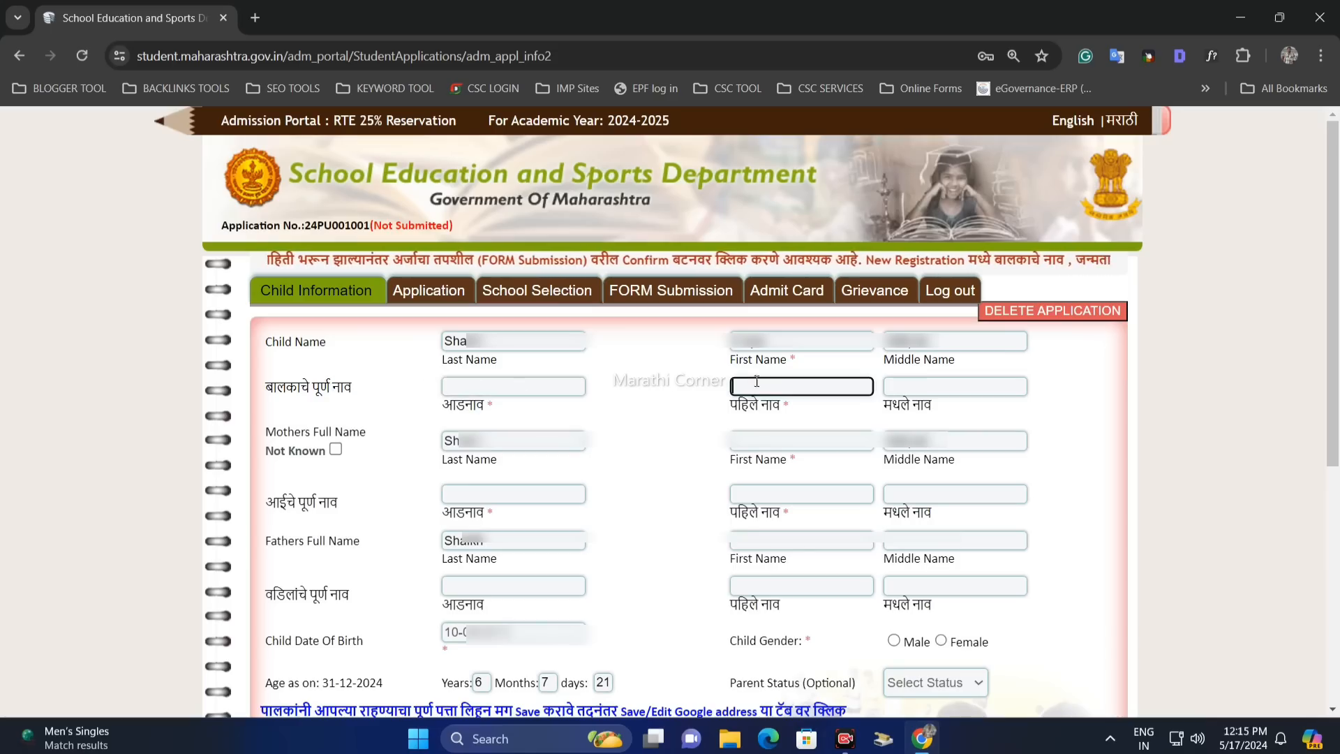
click(916, 384)
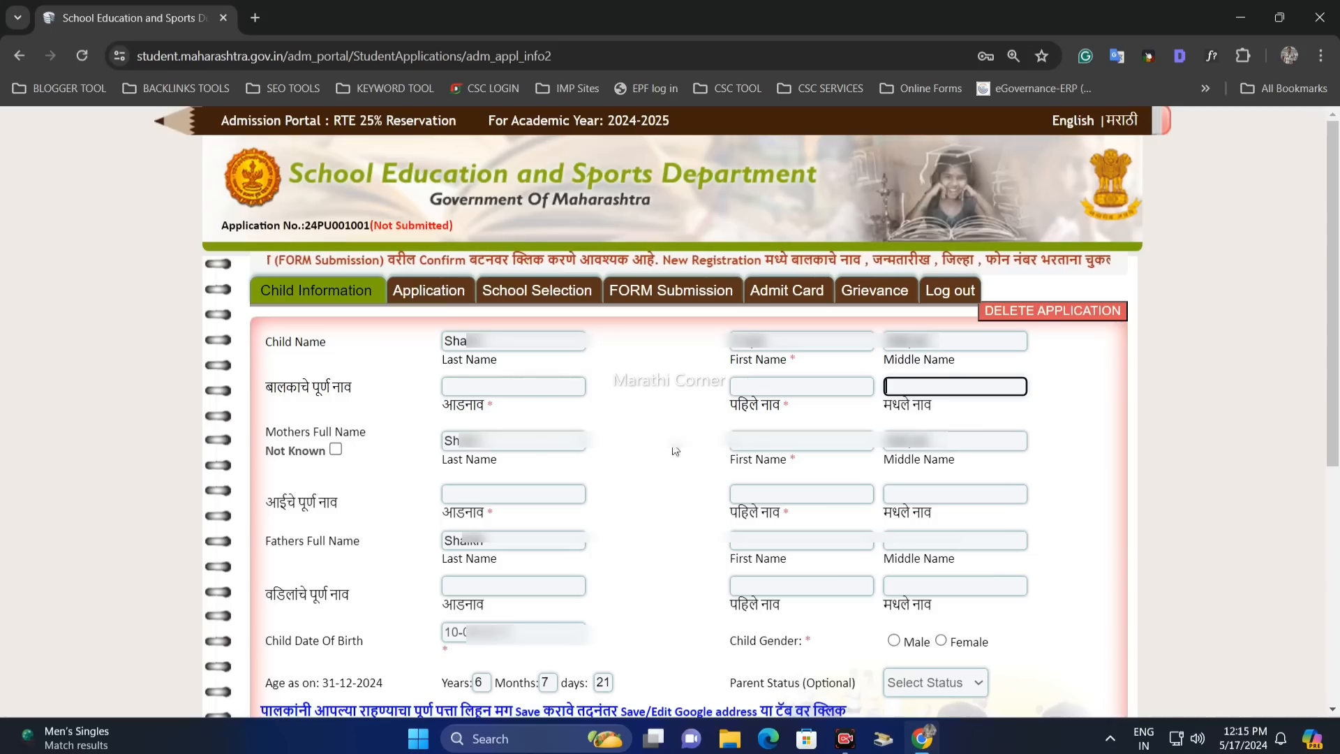
- Review the mother's and father's name fields in English and Marathi
click(785, 451)
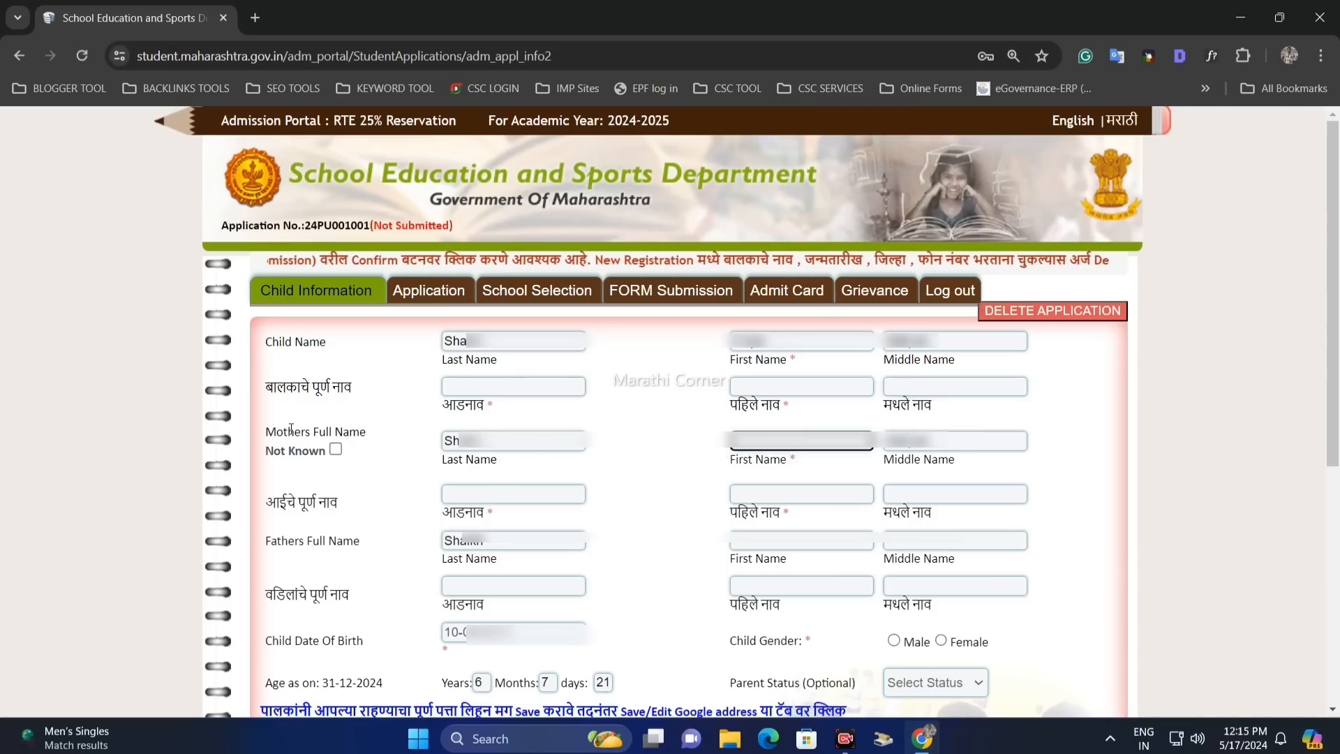
drag(282, 502, 346, 502)
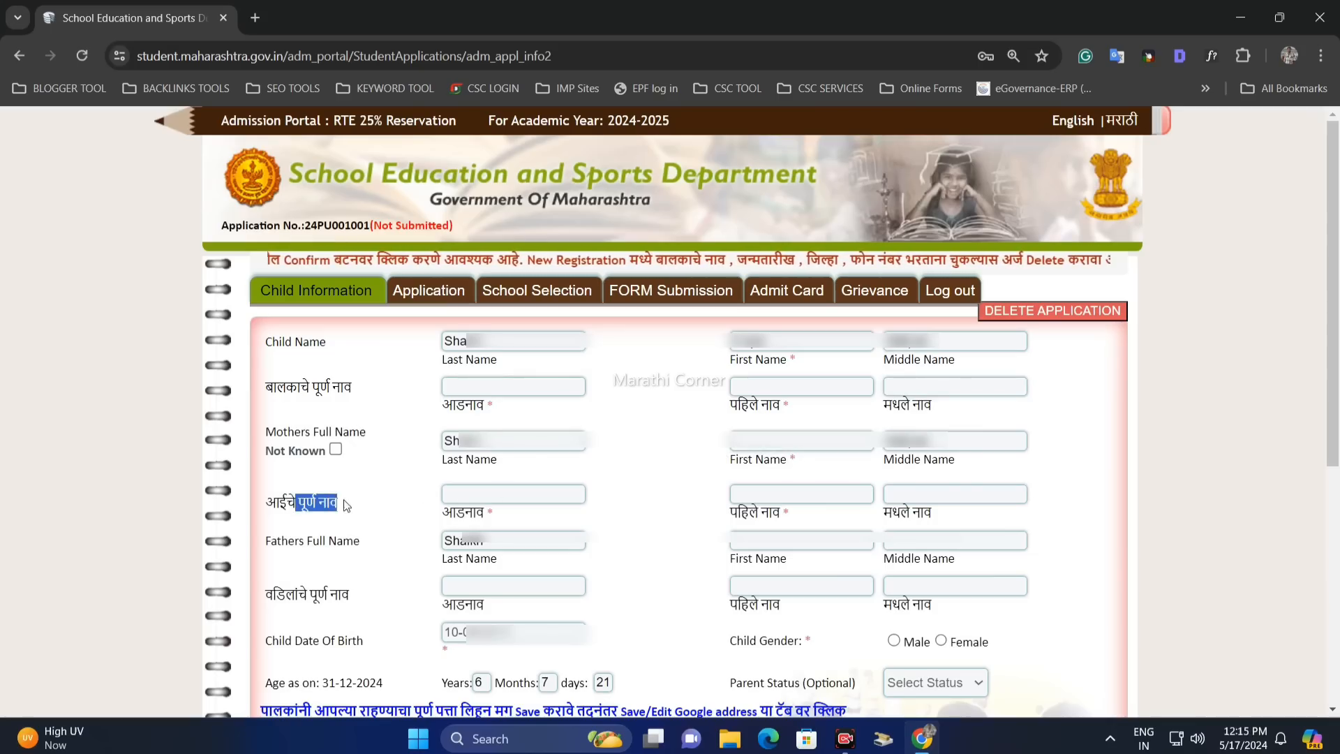
click(471, 491)
key(Tab)
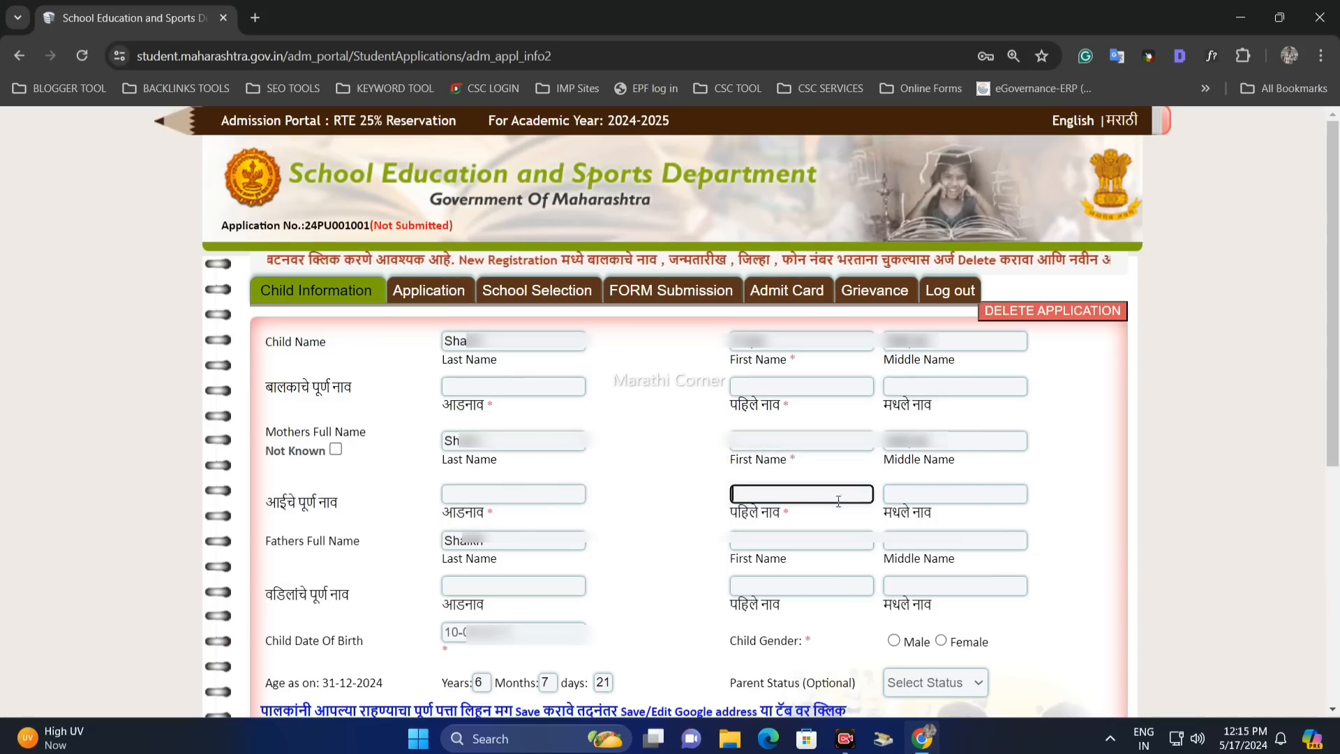
click(924, 499)
drag(288, 542, 328, 541)
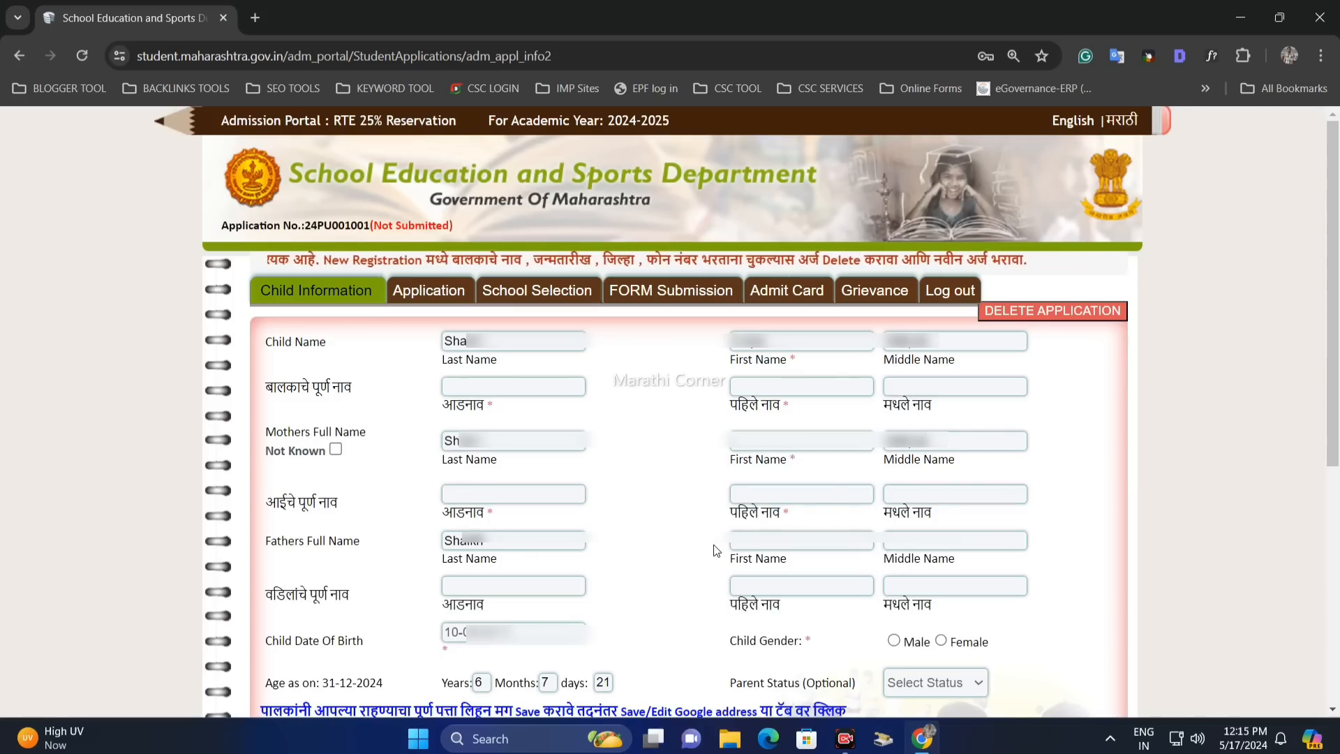
click(753, 542)
click(940, 546)
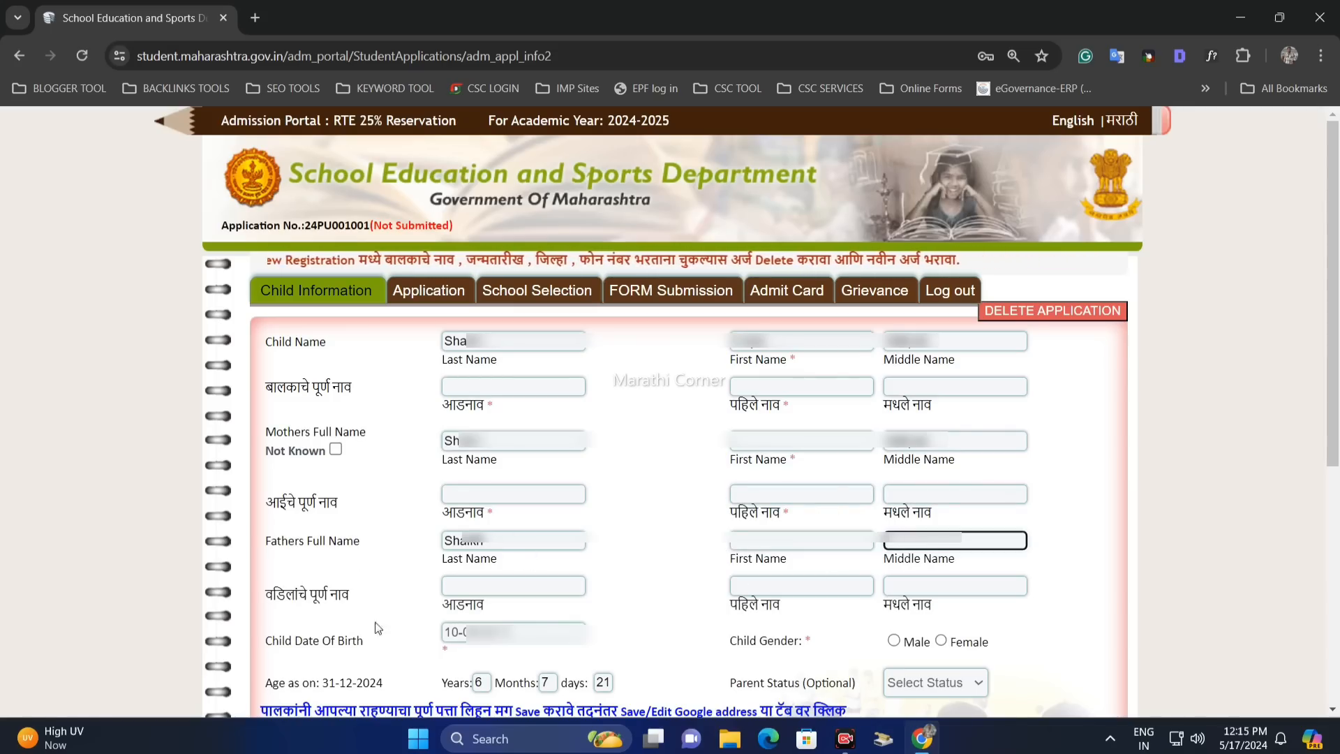
drag(307, 596, 353, 595)
click(454, 588)
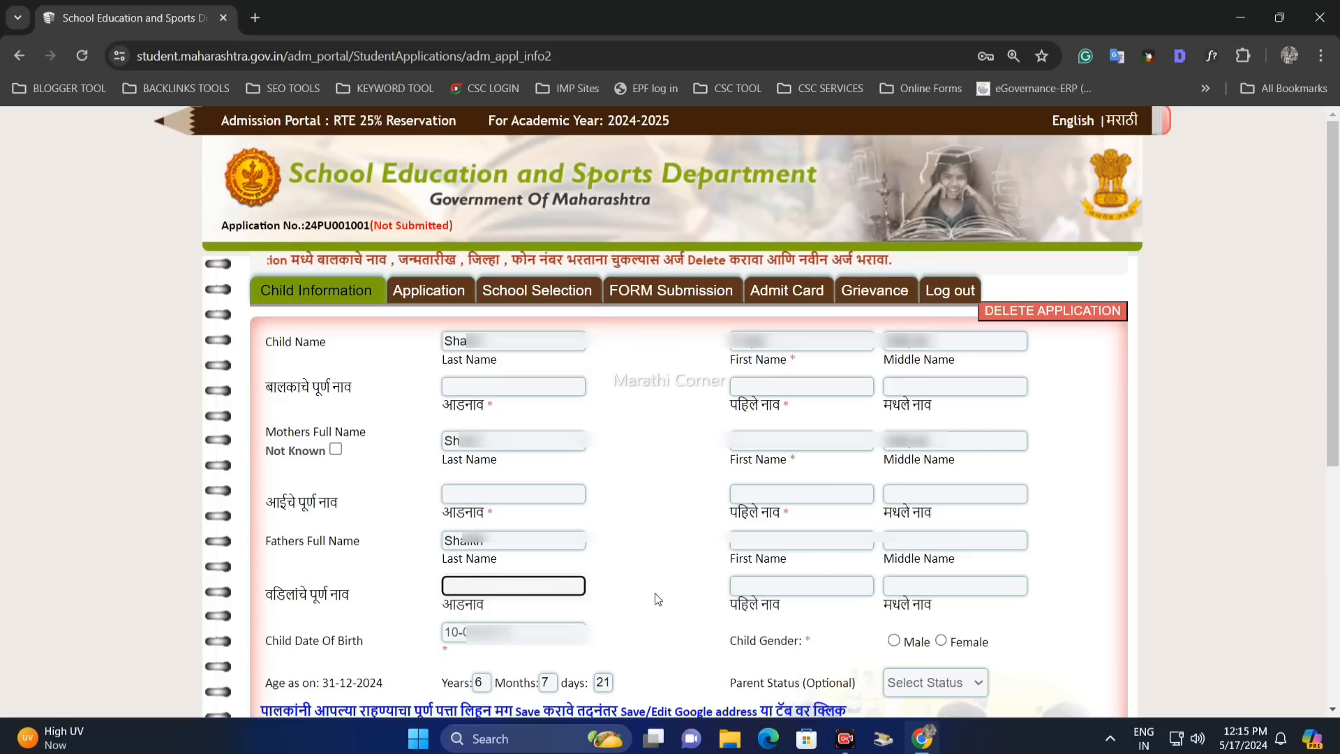
click(803, 588)
click(936, 587)
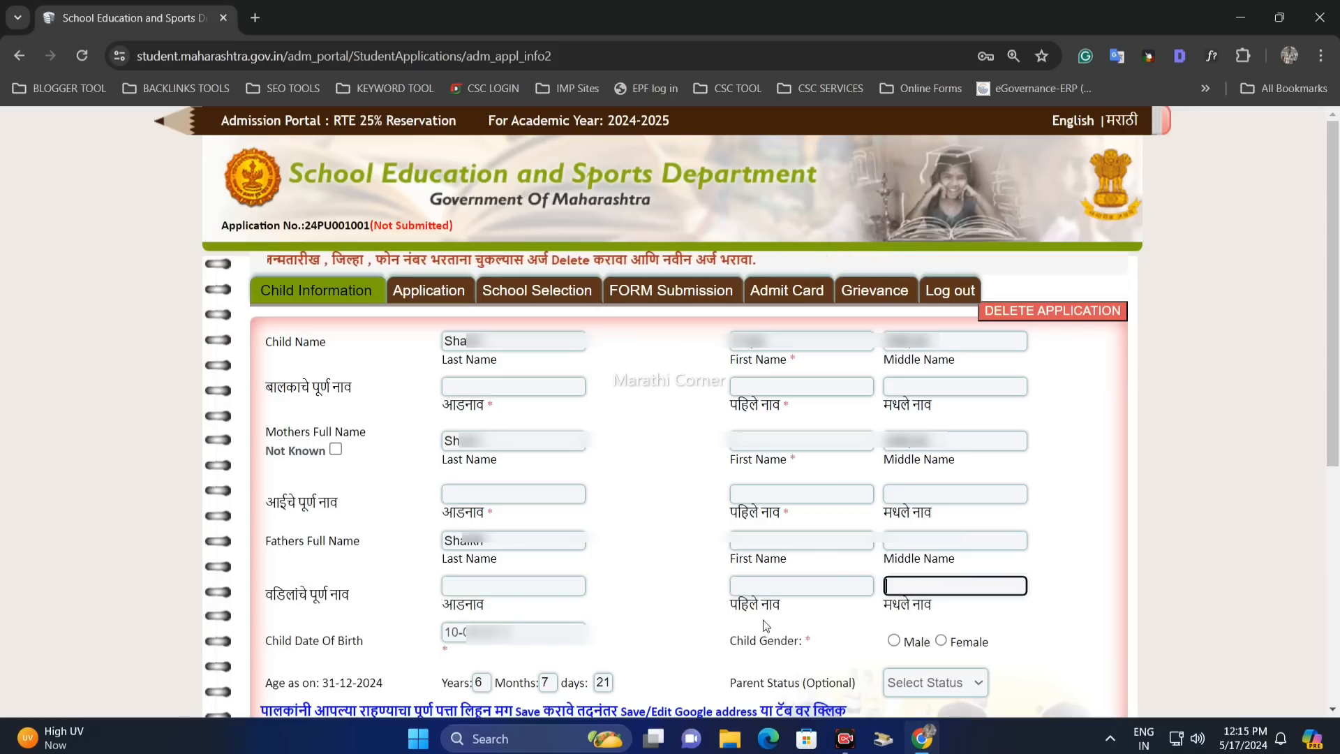
- Select Female for Child Gender and check the age of 6 years 7 months 21 days
drag(273, 640, 313, 640)
click(357, 646)
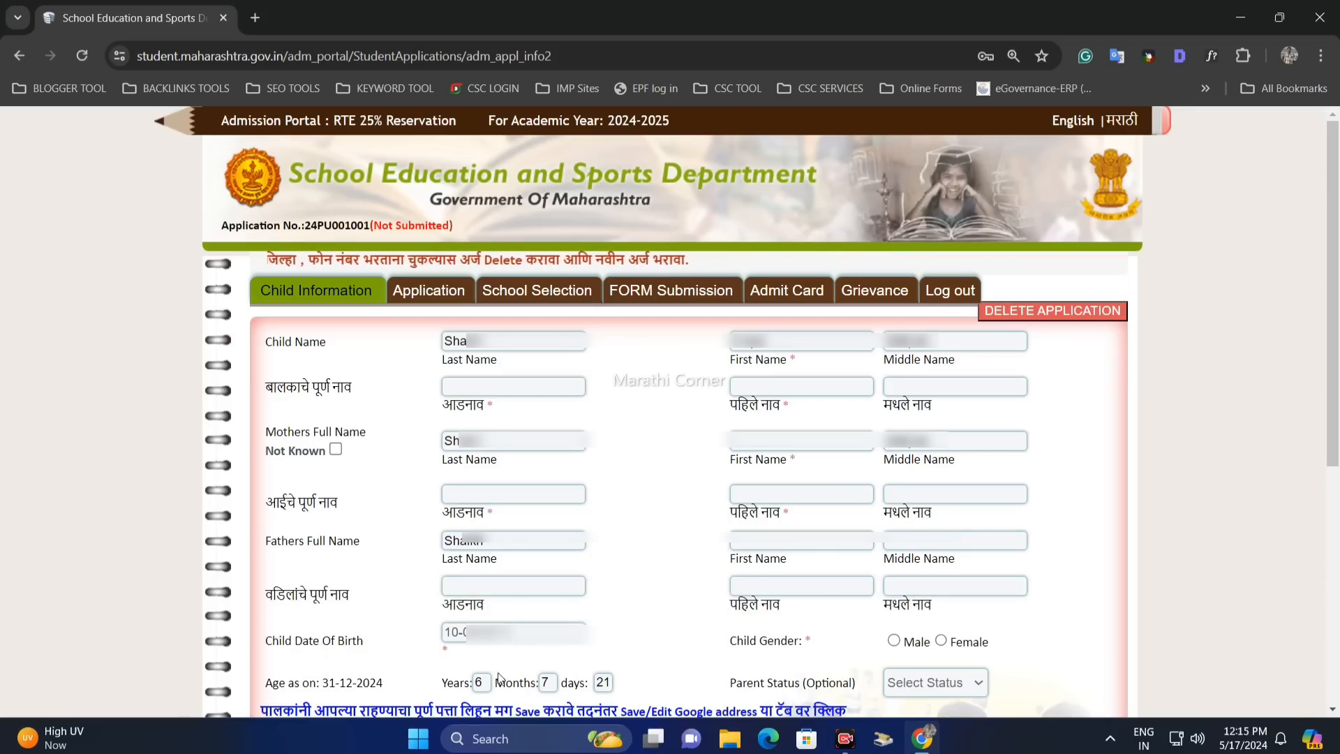
drag(730, 641, 832, 653)
click(841, 647)
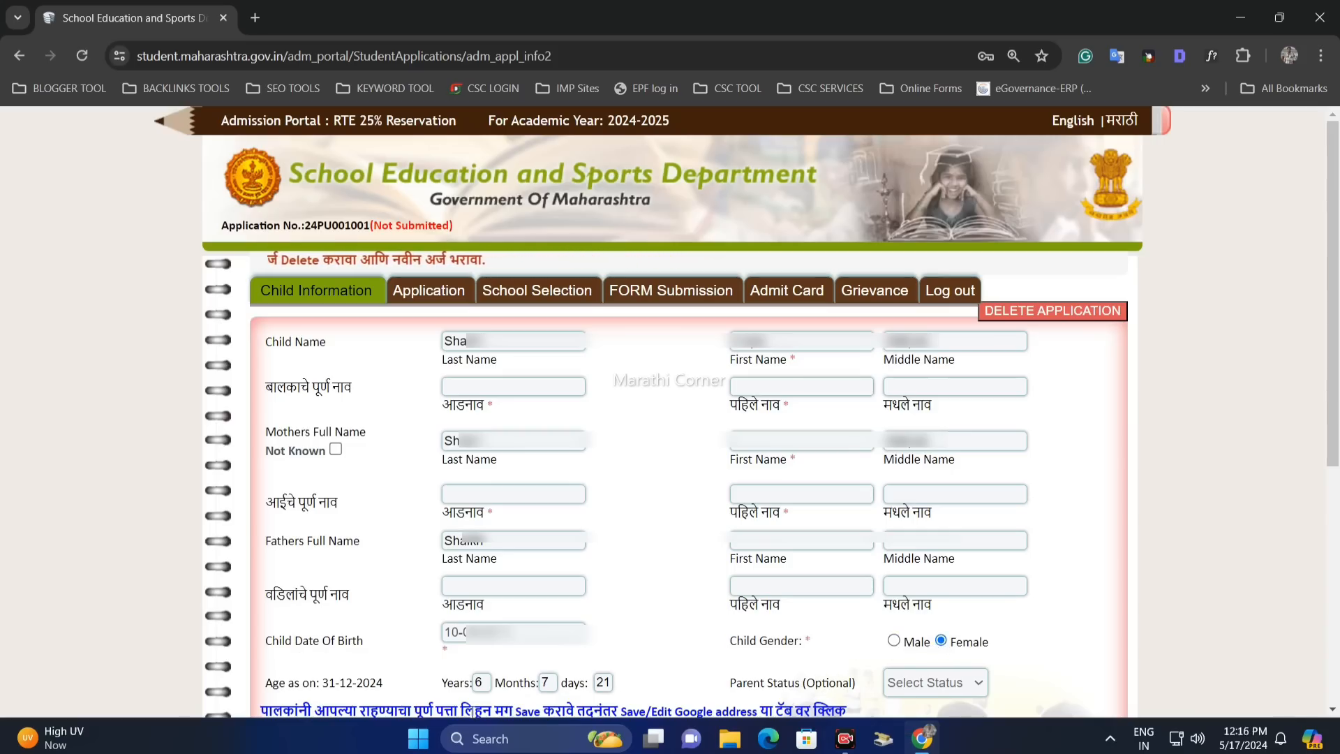
drag(263, 686, 373, 682)
click(370, 682)
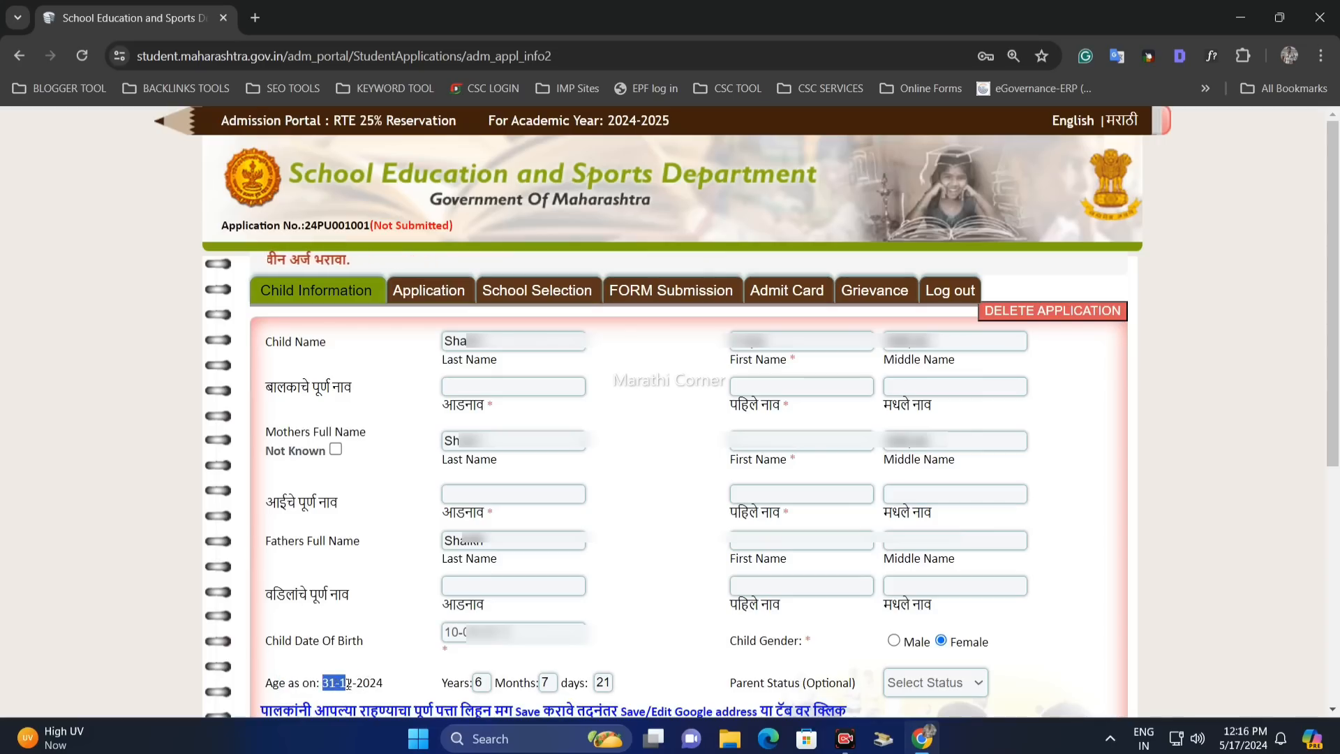
drag(474, 687, 476, 687)
click(476, 686)
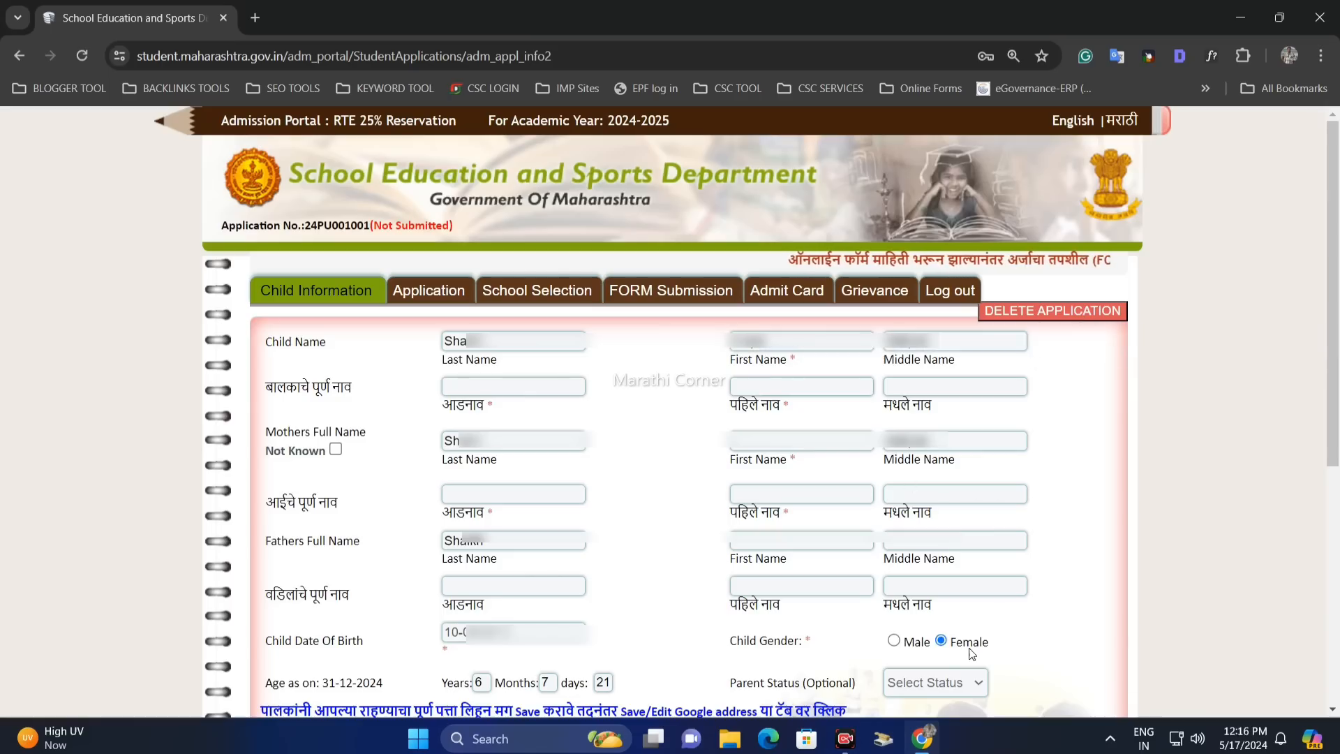
- Choose General in the optional Parent Status dropdown
drag(729, 684, 842, 683)
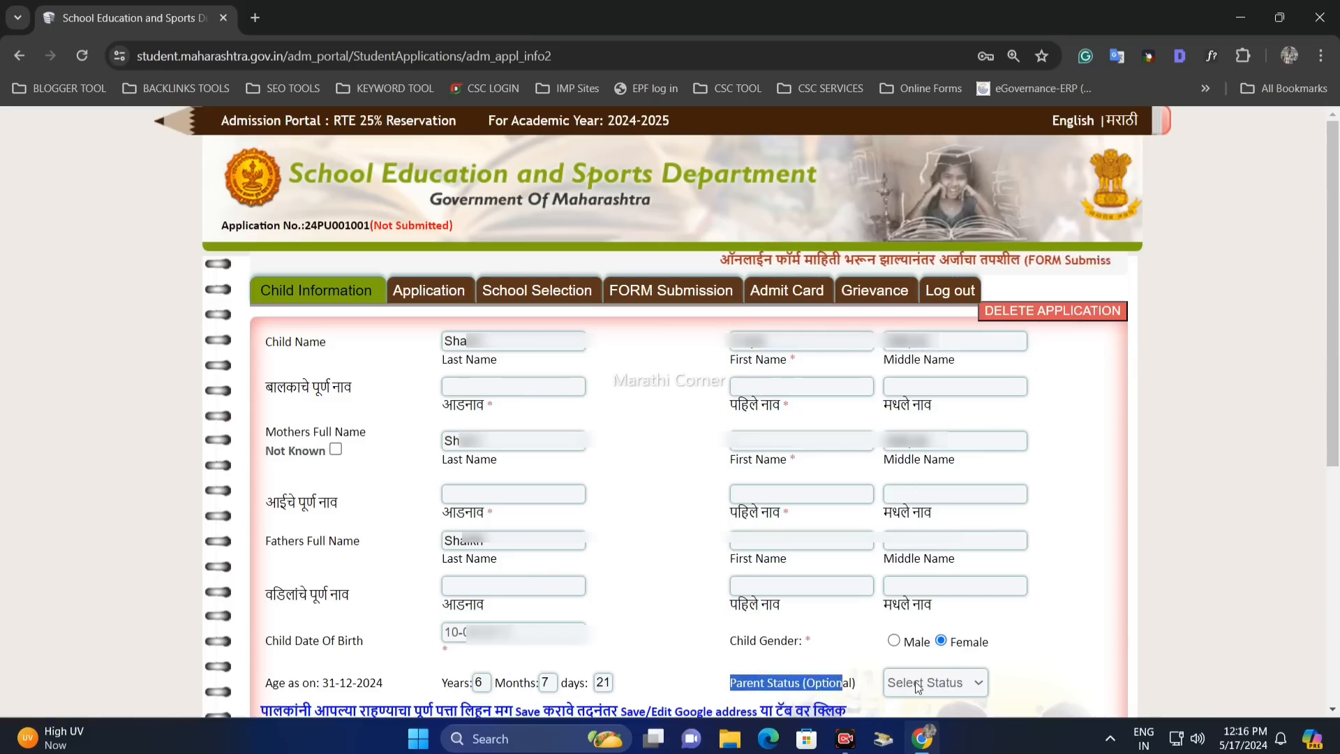
click(915, 681)
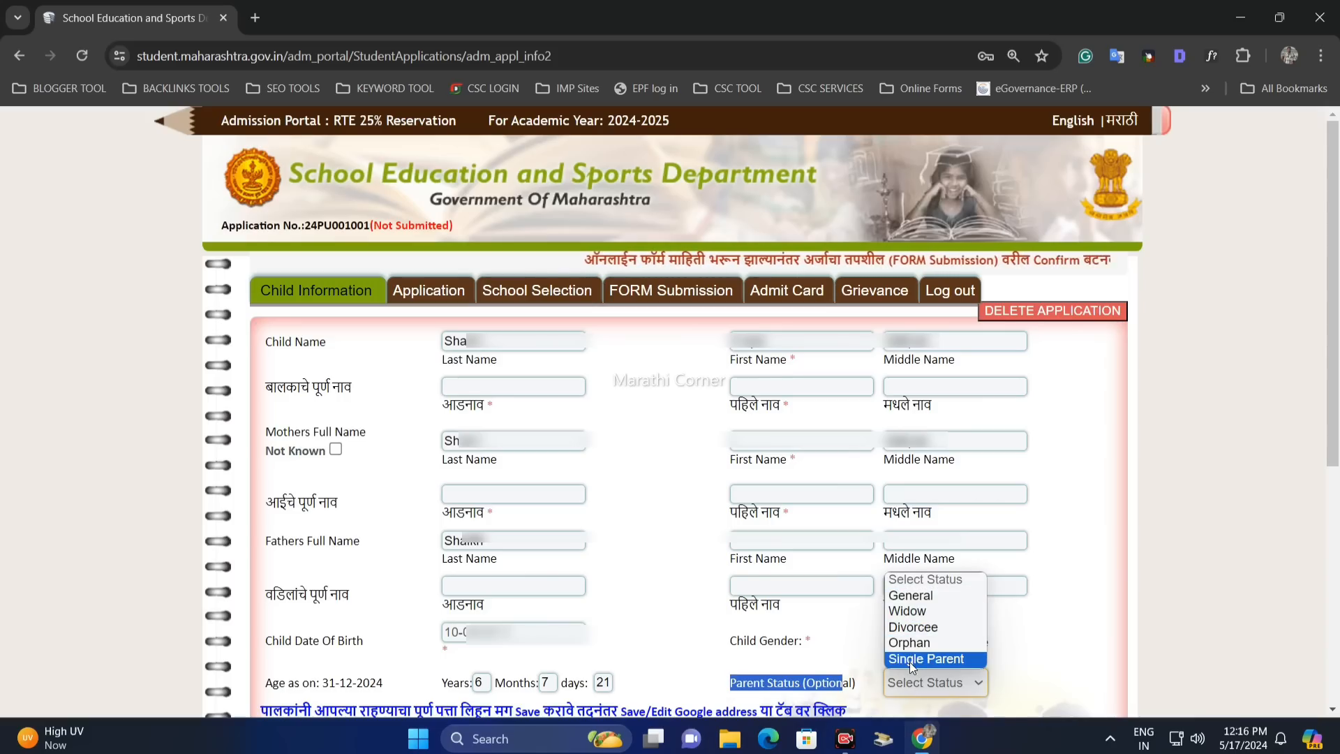
click(913, 596)
click(863, 664)
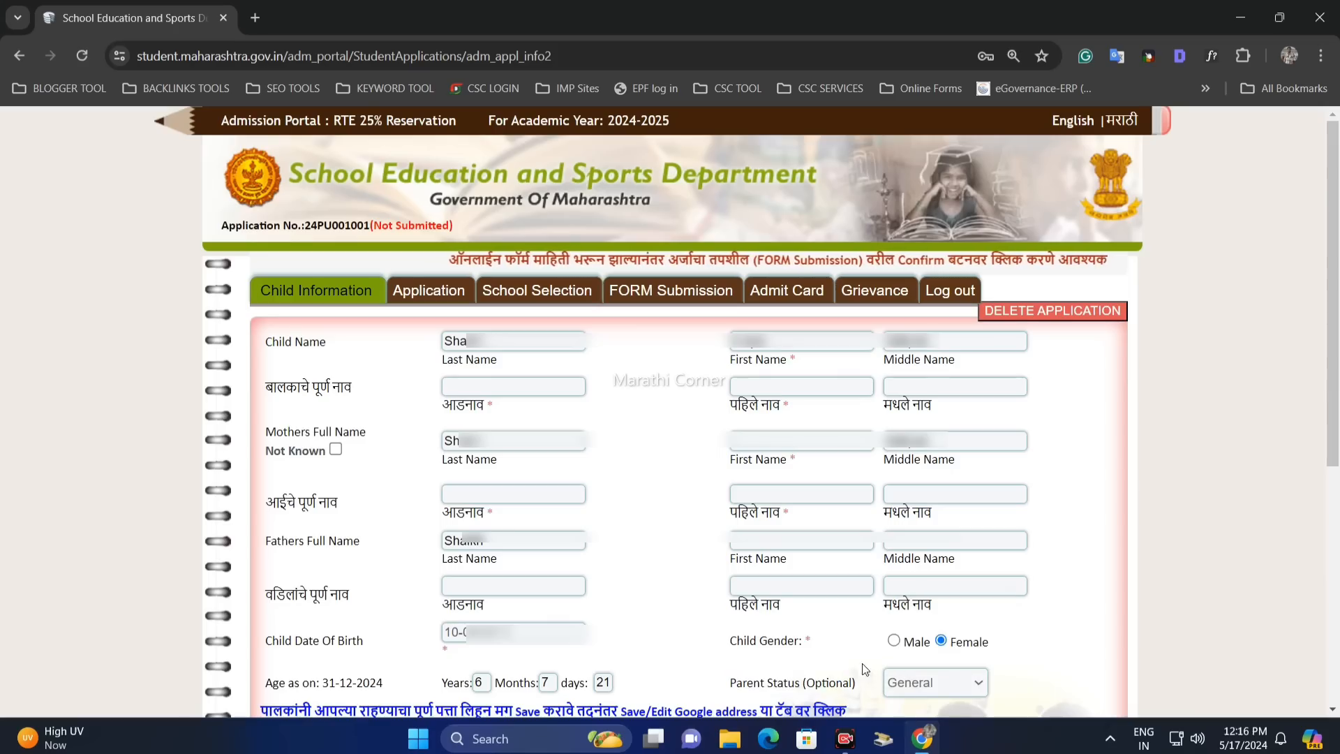
drag(806, 684, 829, 684)
click(862, 680)
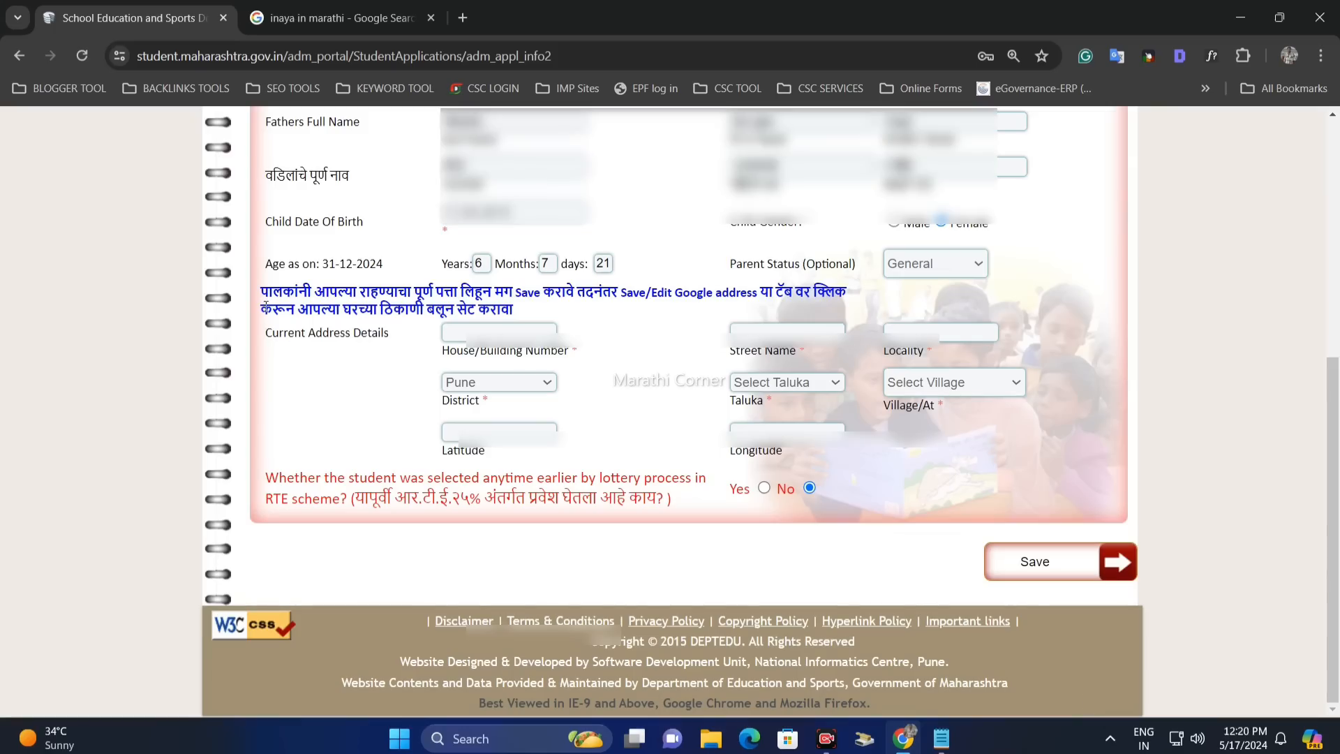
- Read the address instructions and check the house, street and locality fields
drag(272, 293, 694, 294)
click(556, 314)
click(733, 305)
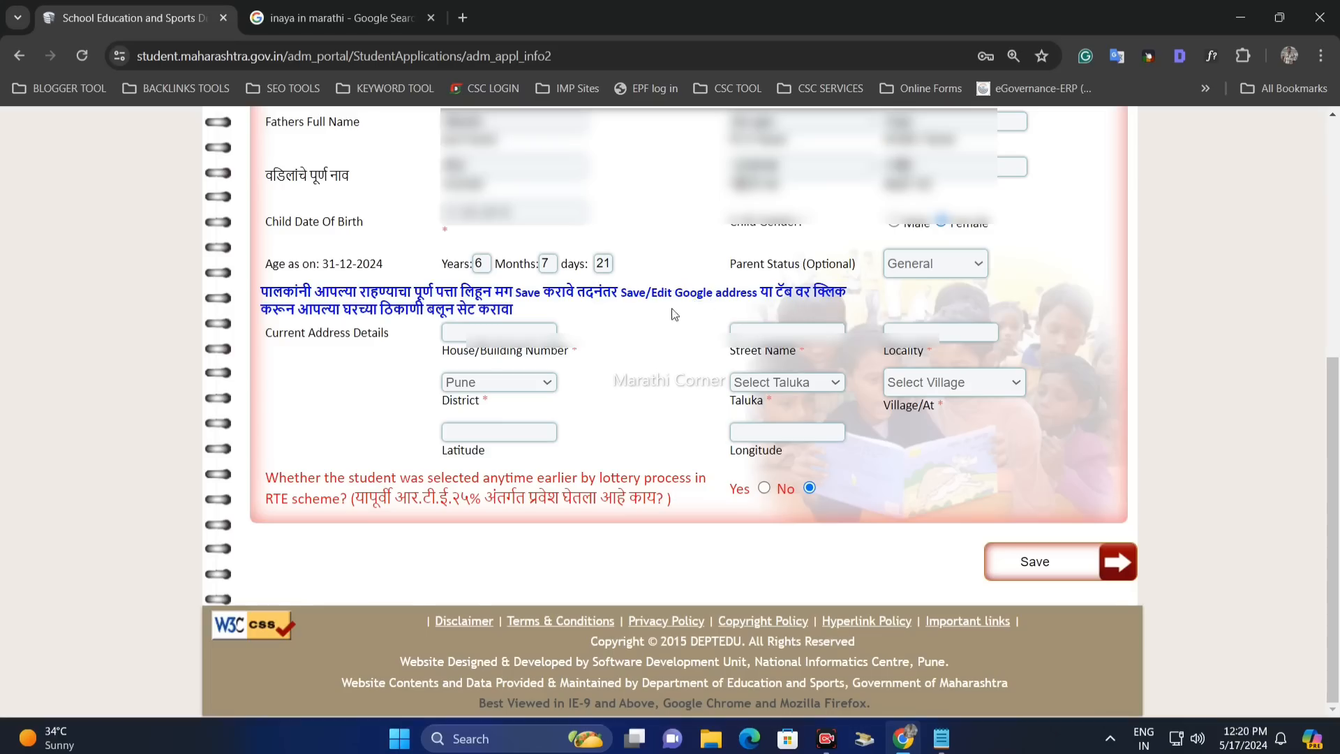
drag(349, 309, 598, 317)
click(496, 307)
click(599, 317)
drag(318, 335, 389, 335)
click(502, 334)
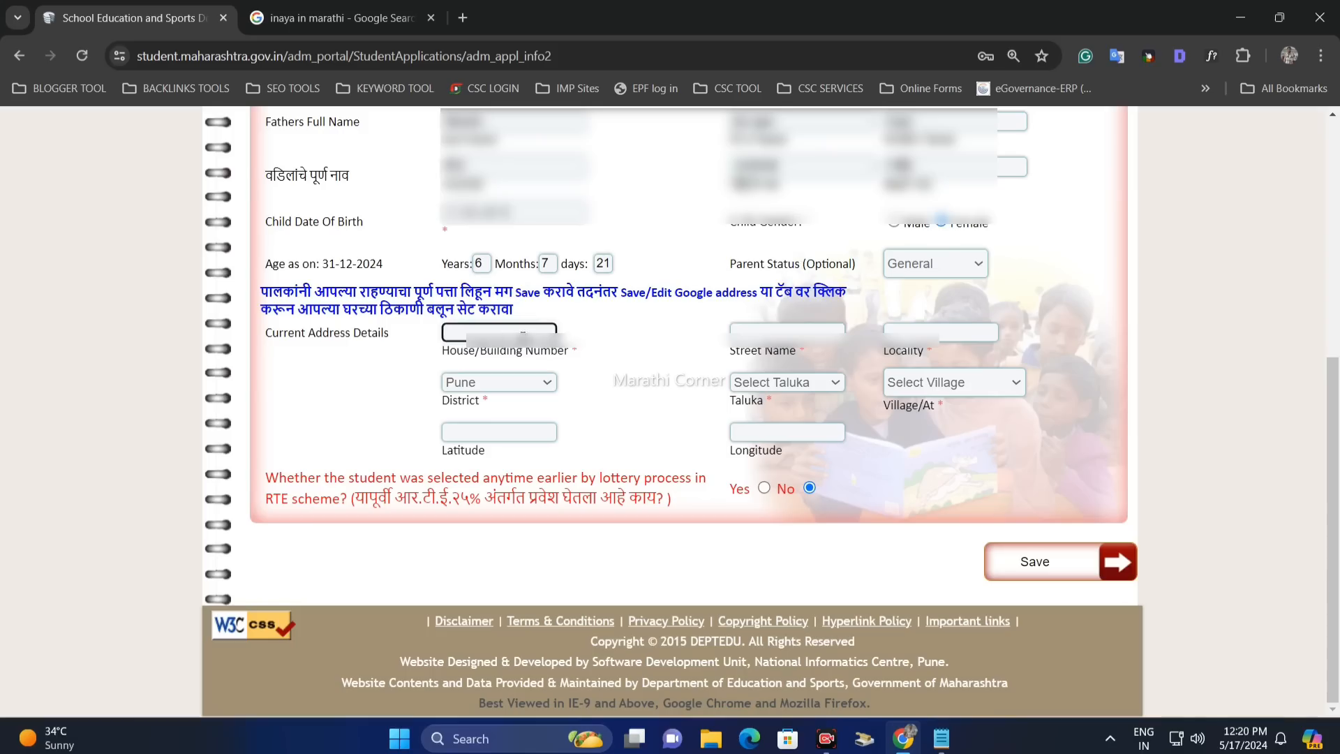
click(756, 338)
click(900, 339)
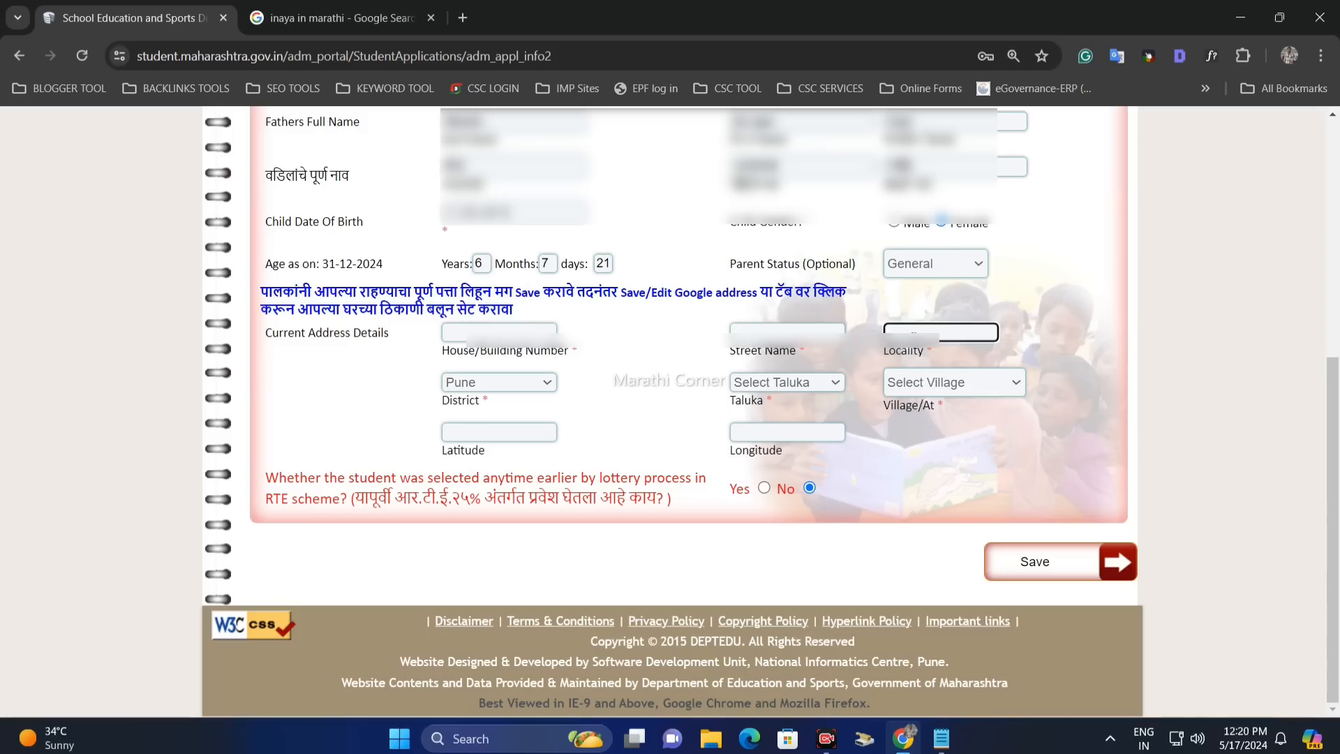
click(593, 387)
- Set the taluka to Purandar and save the Child Information form
click(758, 384)
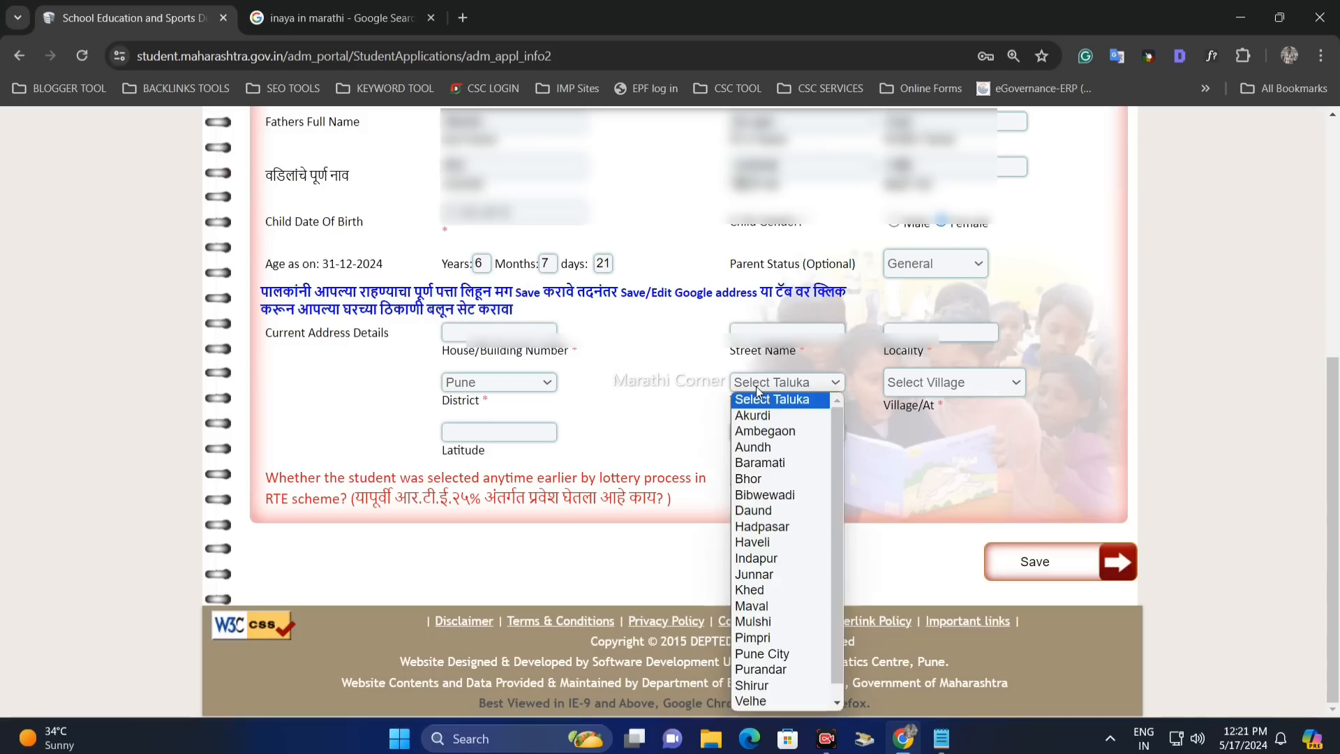
text(pur)
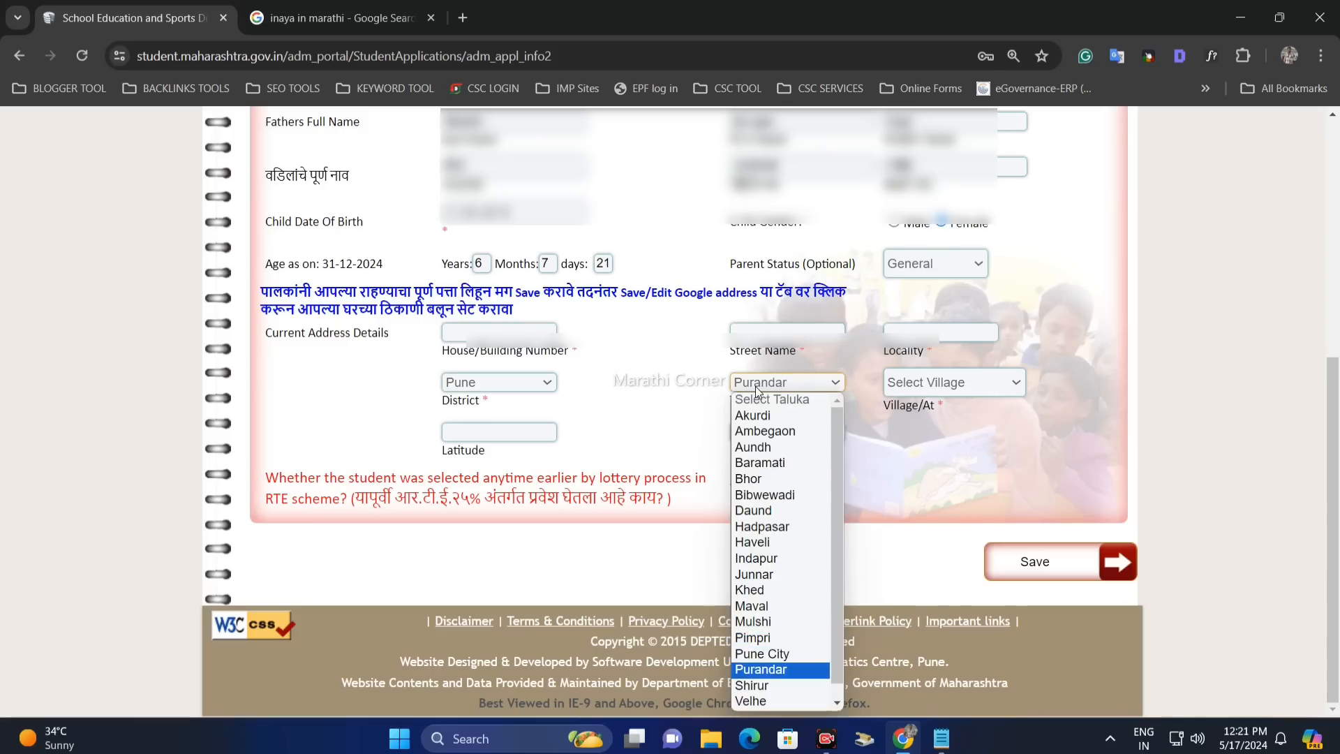
key(Return)
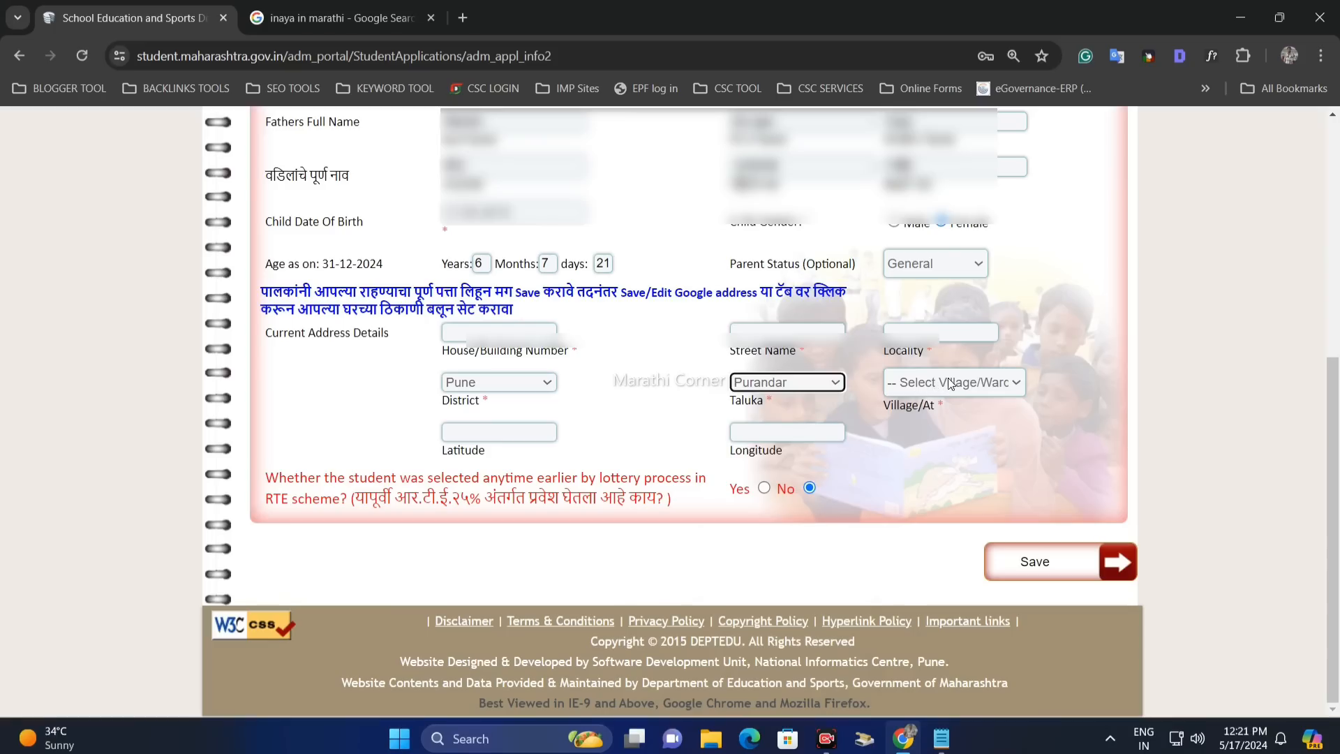
click(323, 494)
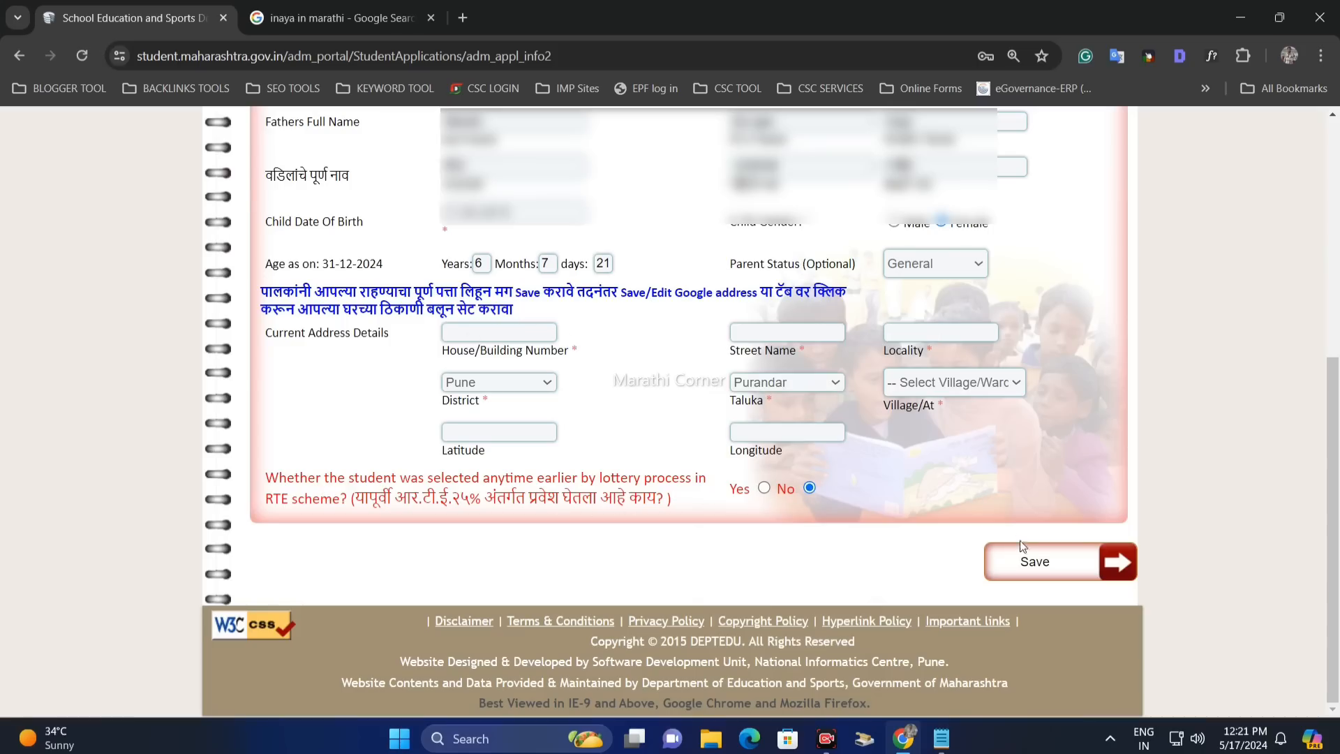
click(1059, 585)
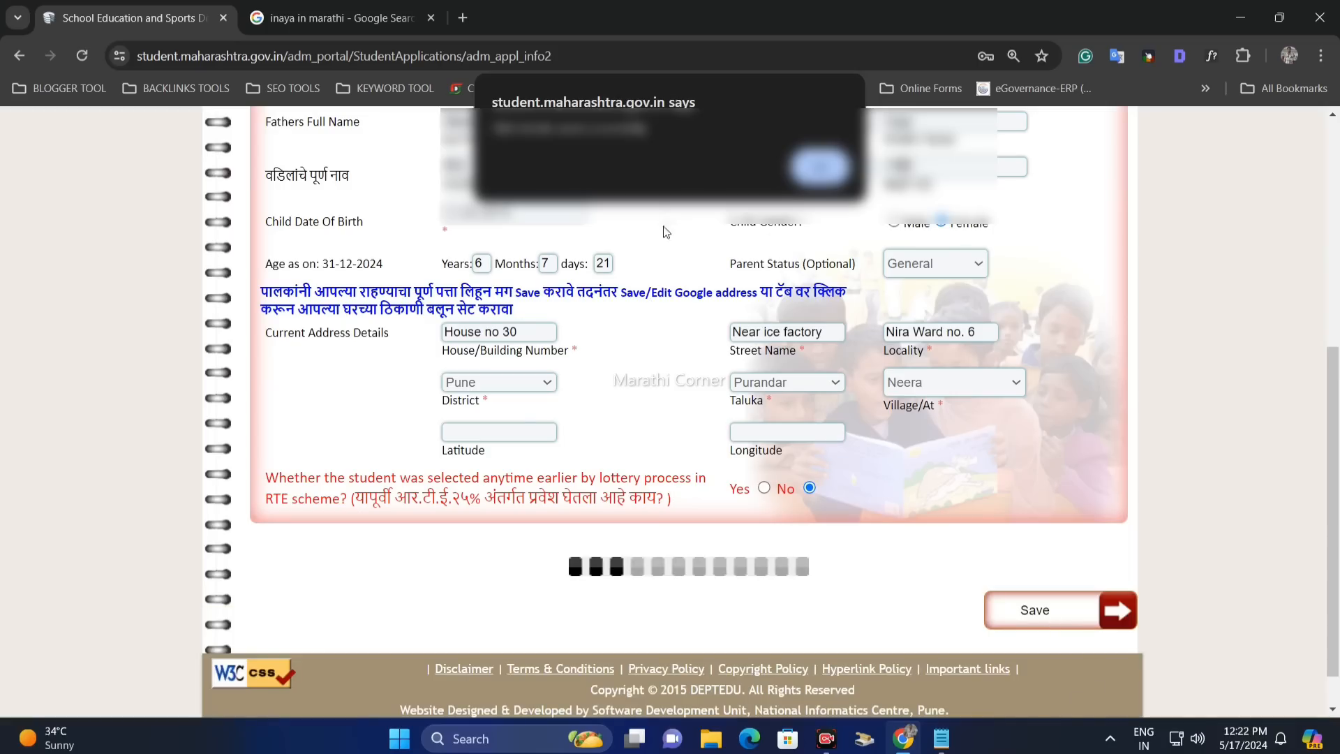
- Dismiss the address alert and open the Save/Edit Google address map page
drag(492, 128, 649, 130)
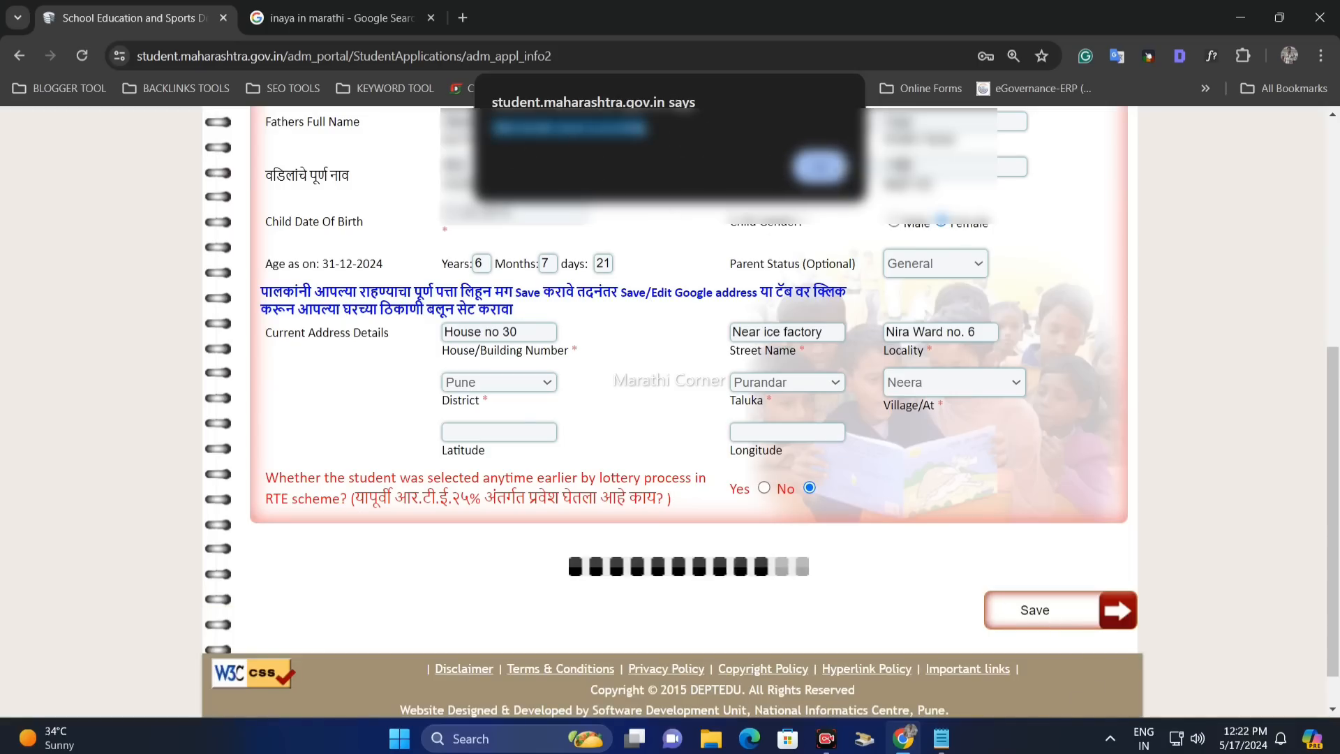
click(820, 167)
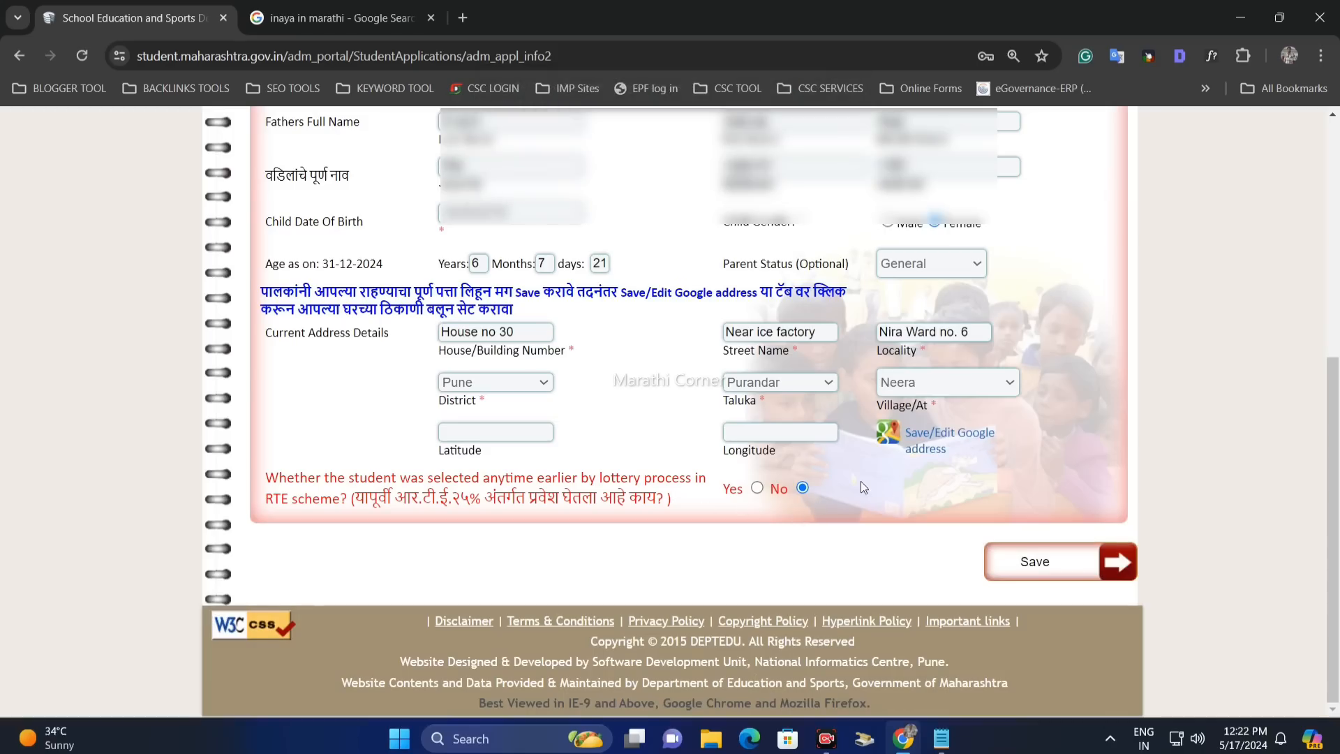
click(933, 441)
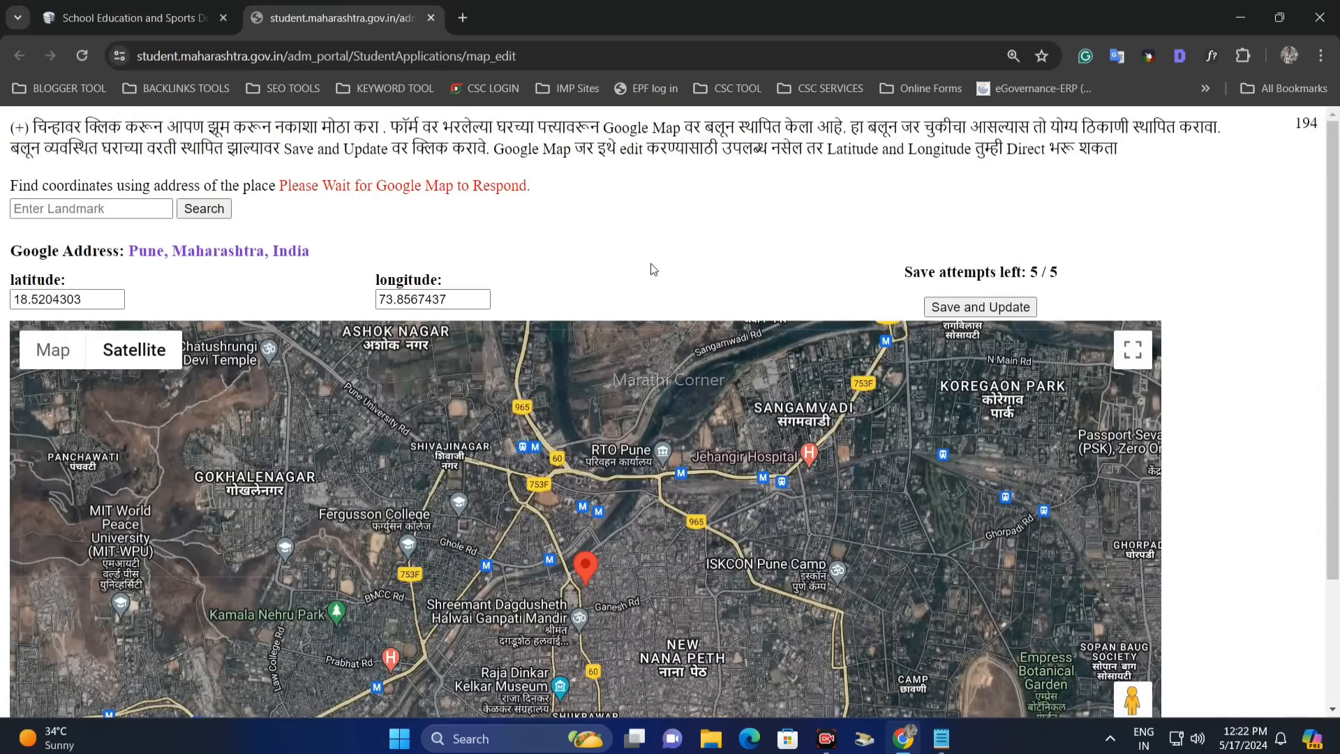
- Zoom the satellite map in close around the home location marker
scroll(1253, 248, down, 1)
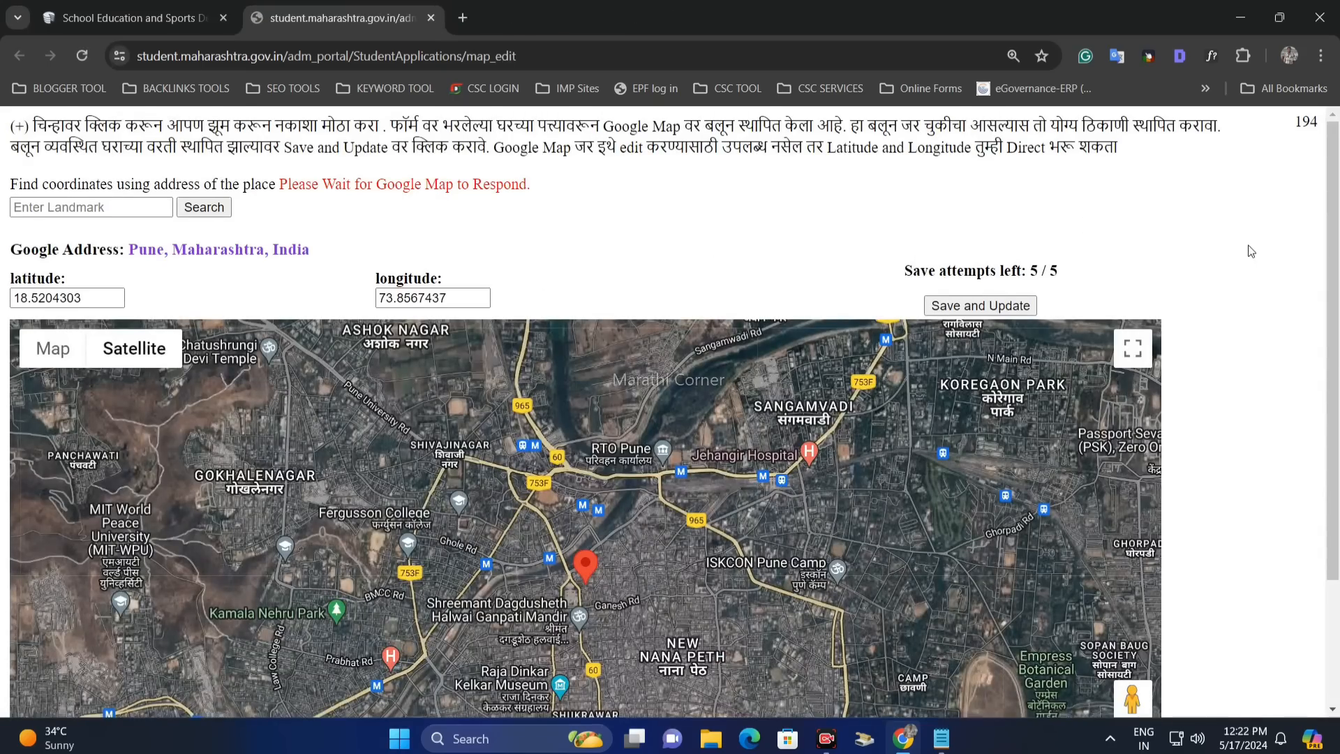
scroll(1047, 279, up, 1)
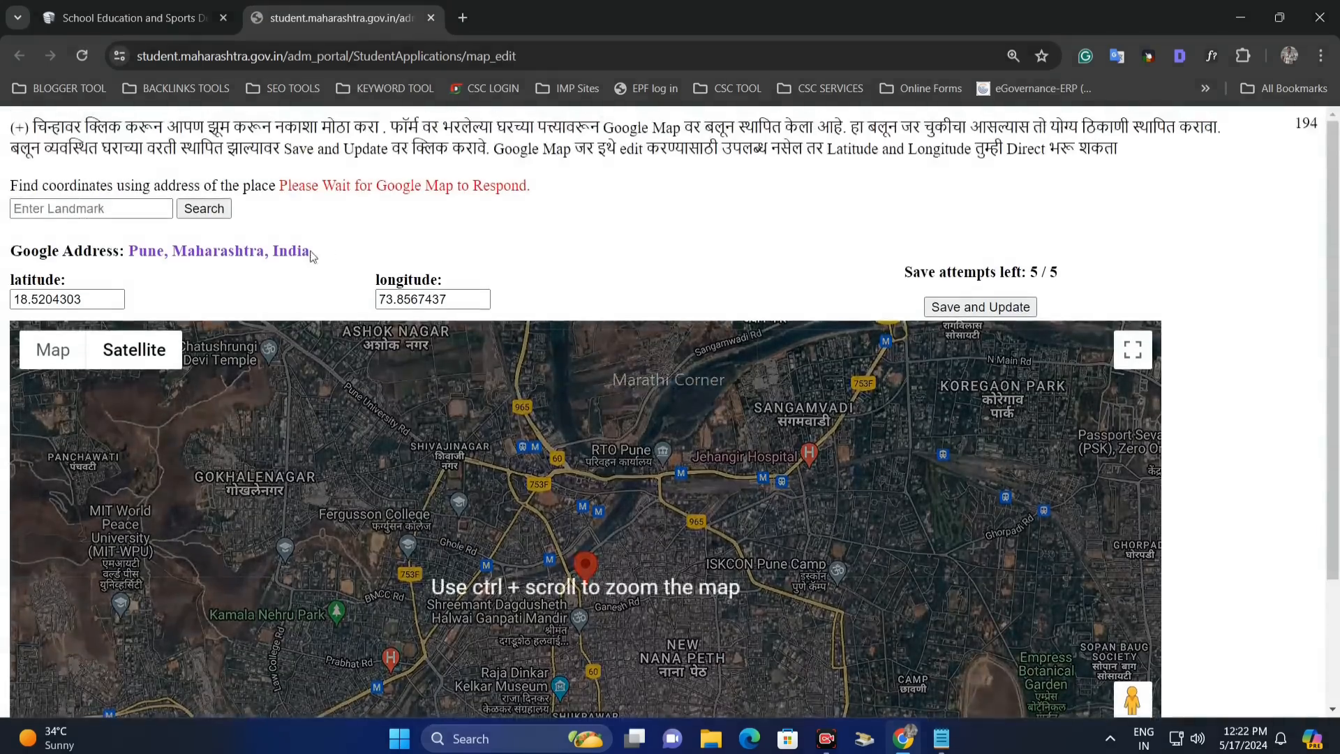
click(57, 204)
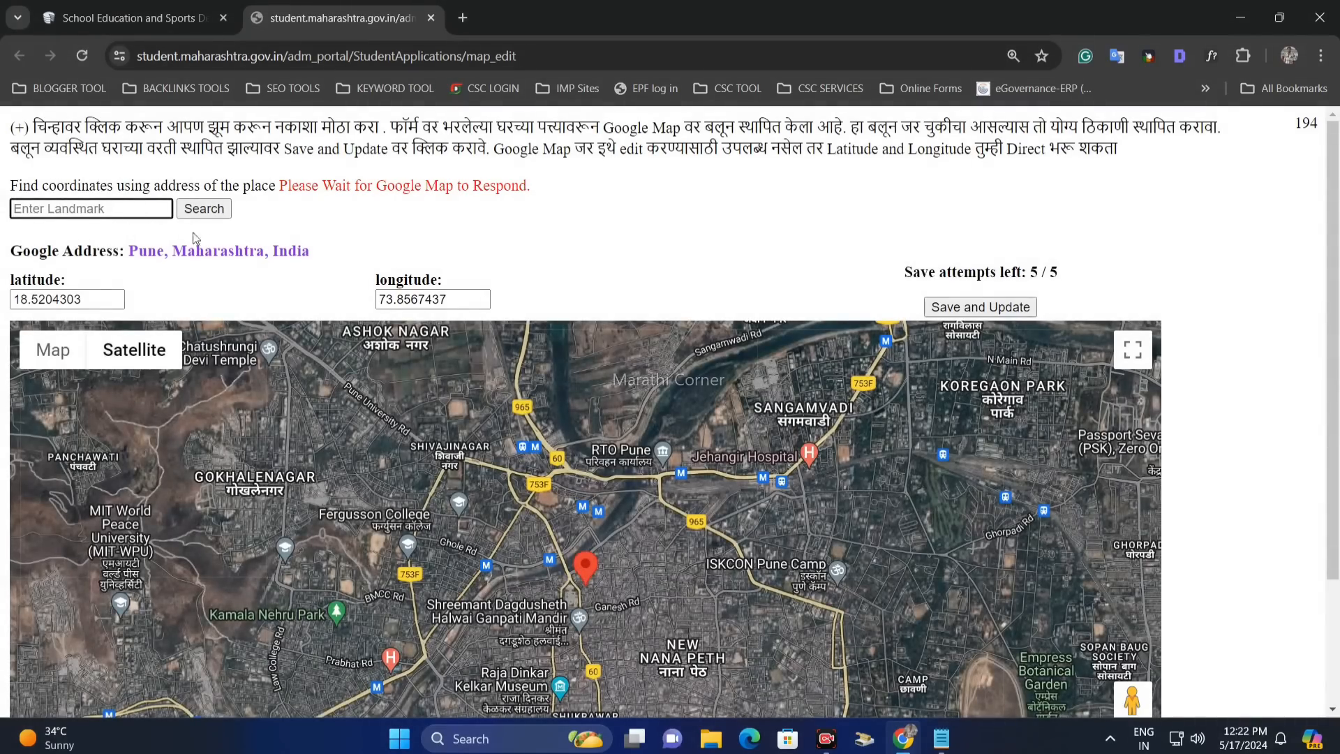
scroll(730, 243, down, 2)
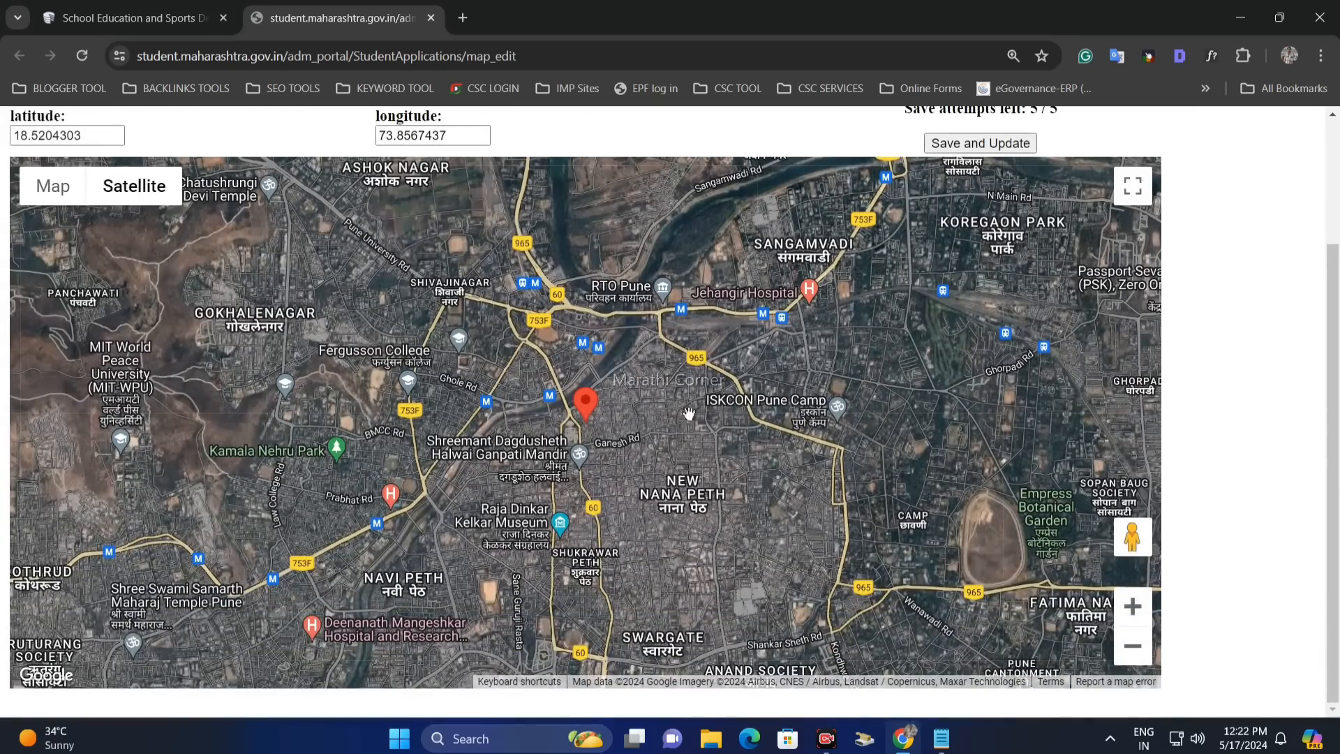
click(1132, 606)
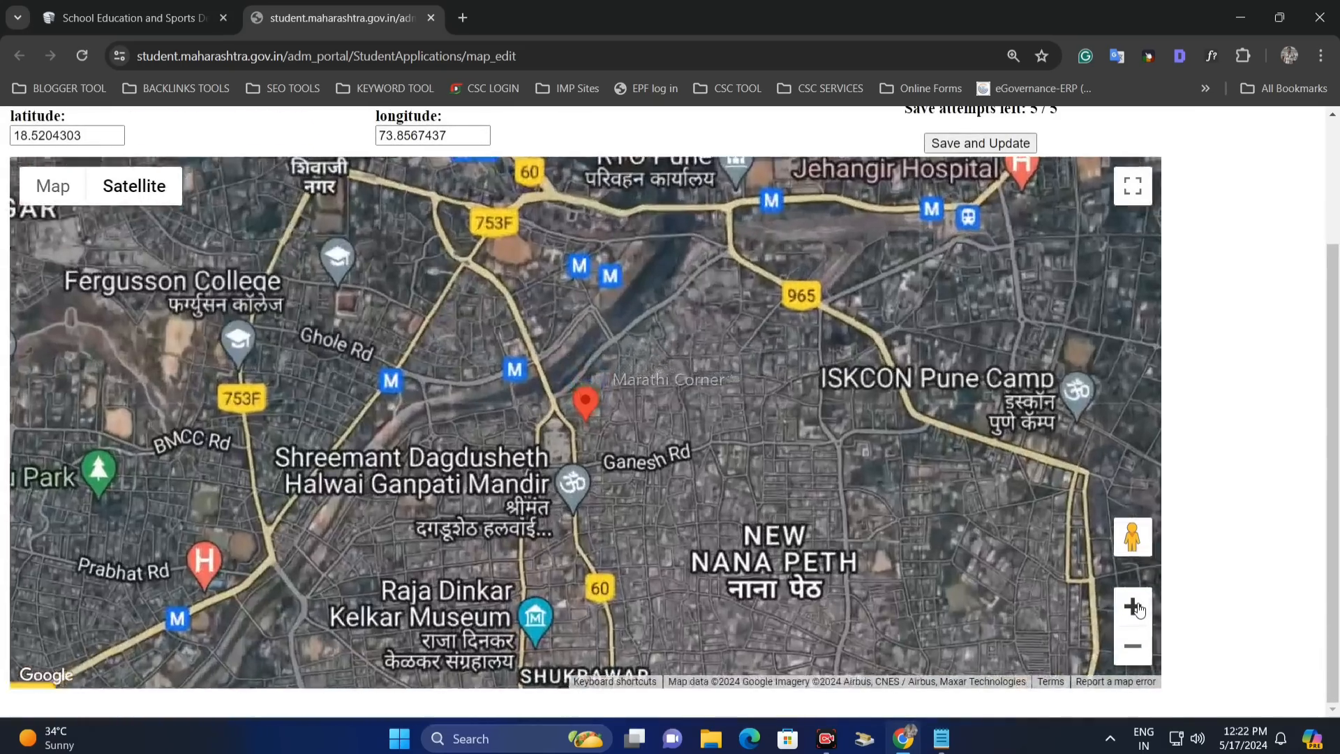
click(1133, 606)
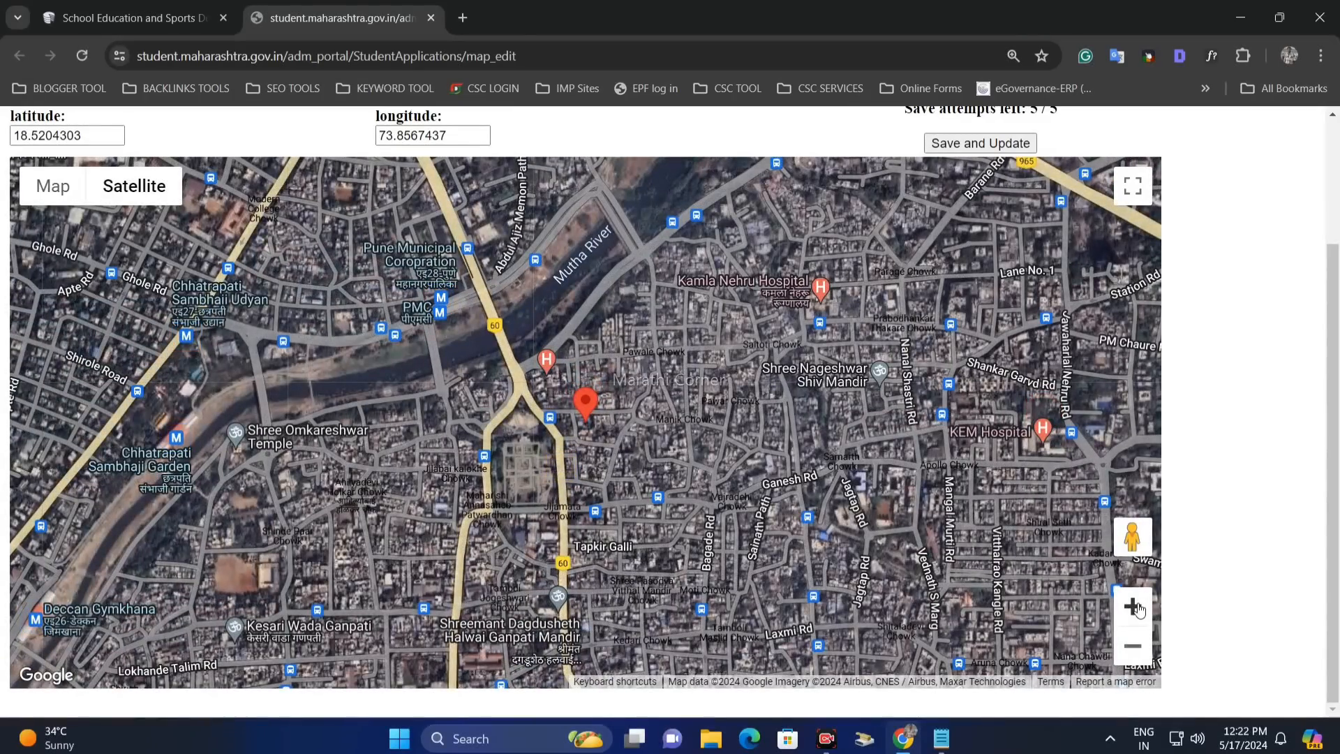
click(1133, 605)
click(1133, 606)
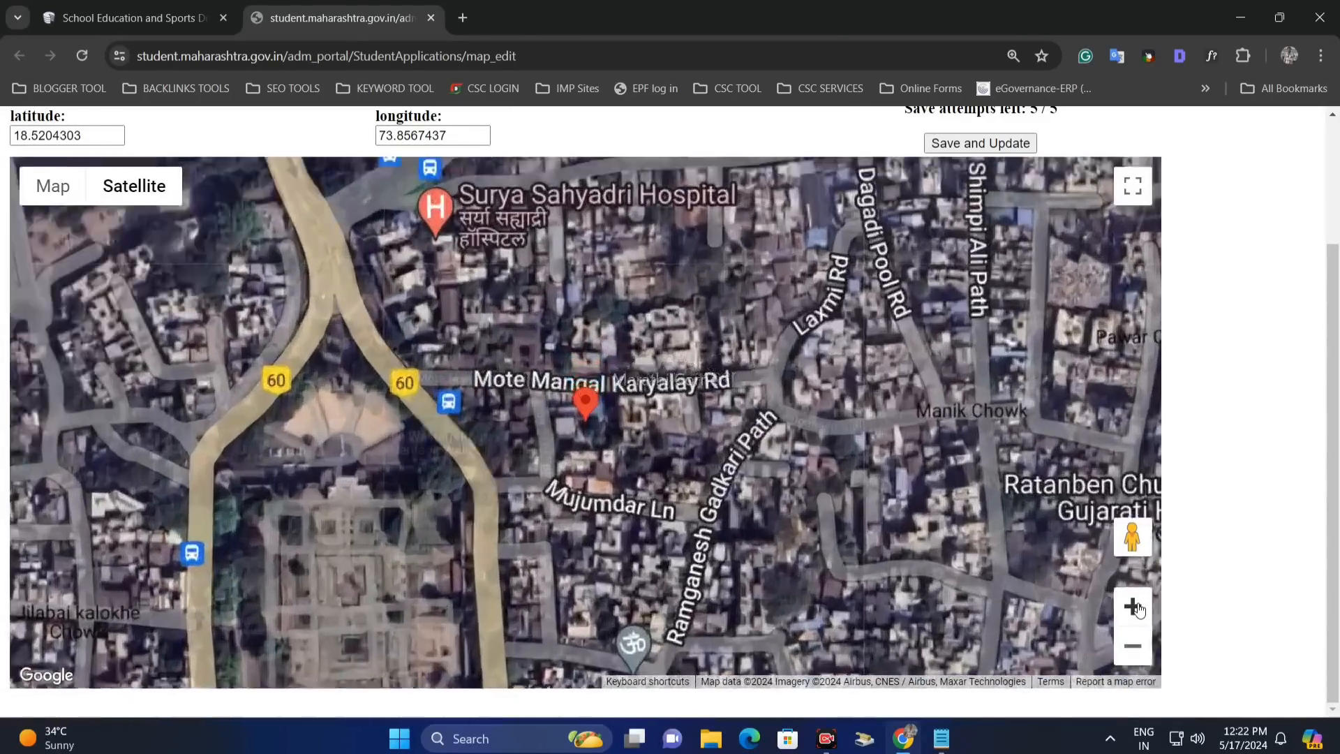
click(1143, 645)
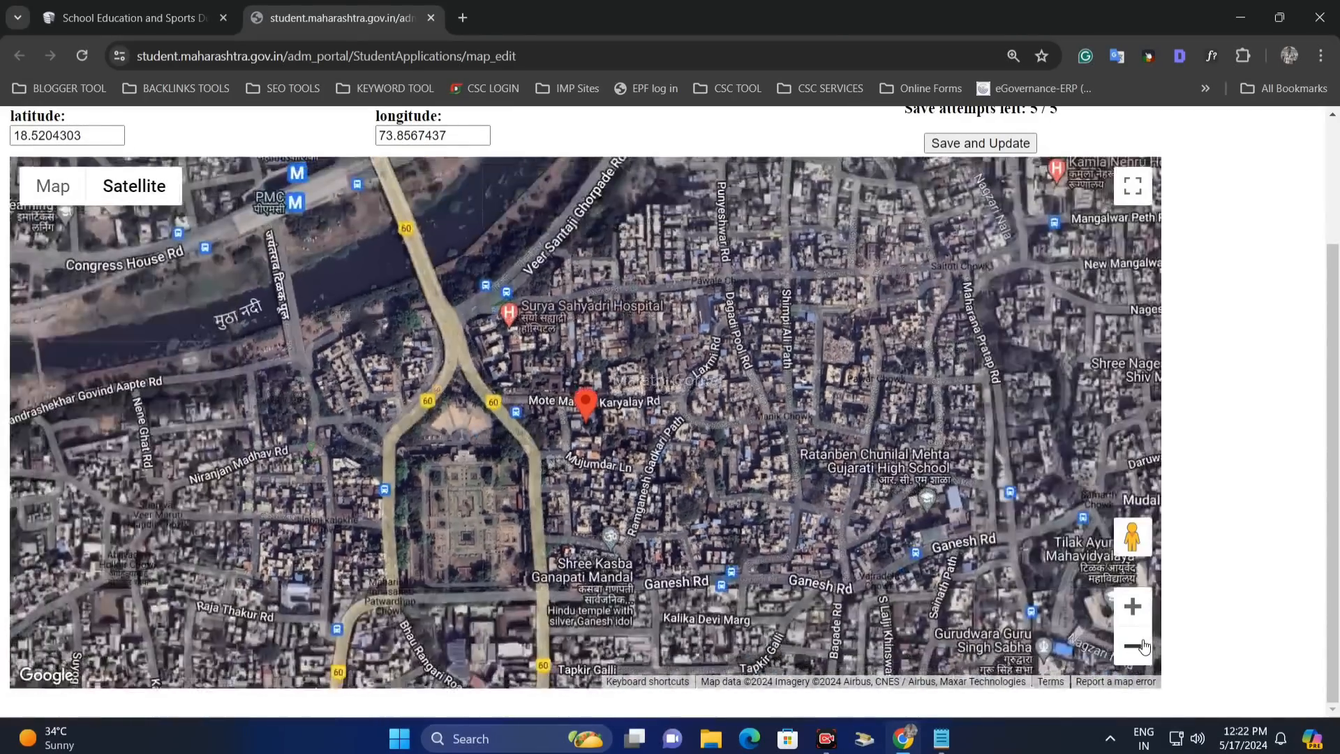
click(1138, 645)
- Drag the red marker onto the house in Nira and save the Google address and coordinates
mouse_move(582, 421)
mouse_down()
mouse_move(772, 445)
mouse_move(749, 443)
mouse_up()
drag(693, 517, 659, 428)
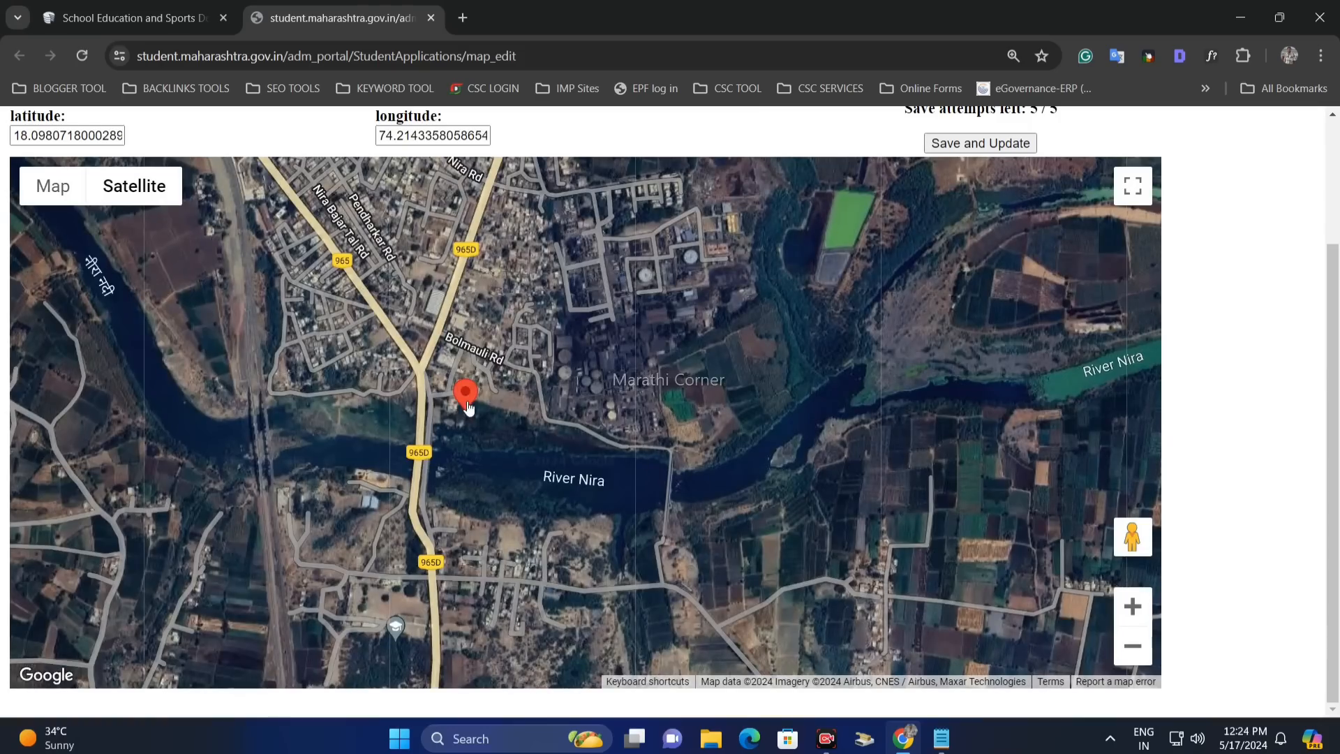
mouse_move(468, 408)
mouse_down()
mouse_move(490, 397)
mouse_move(476, 395)
mouse_up()
scroll(505, 401, up, 1)
drag(561, 405, 773, 520)
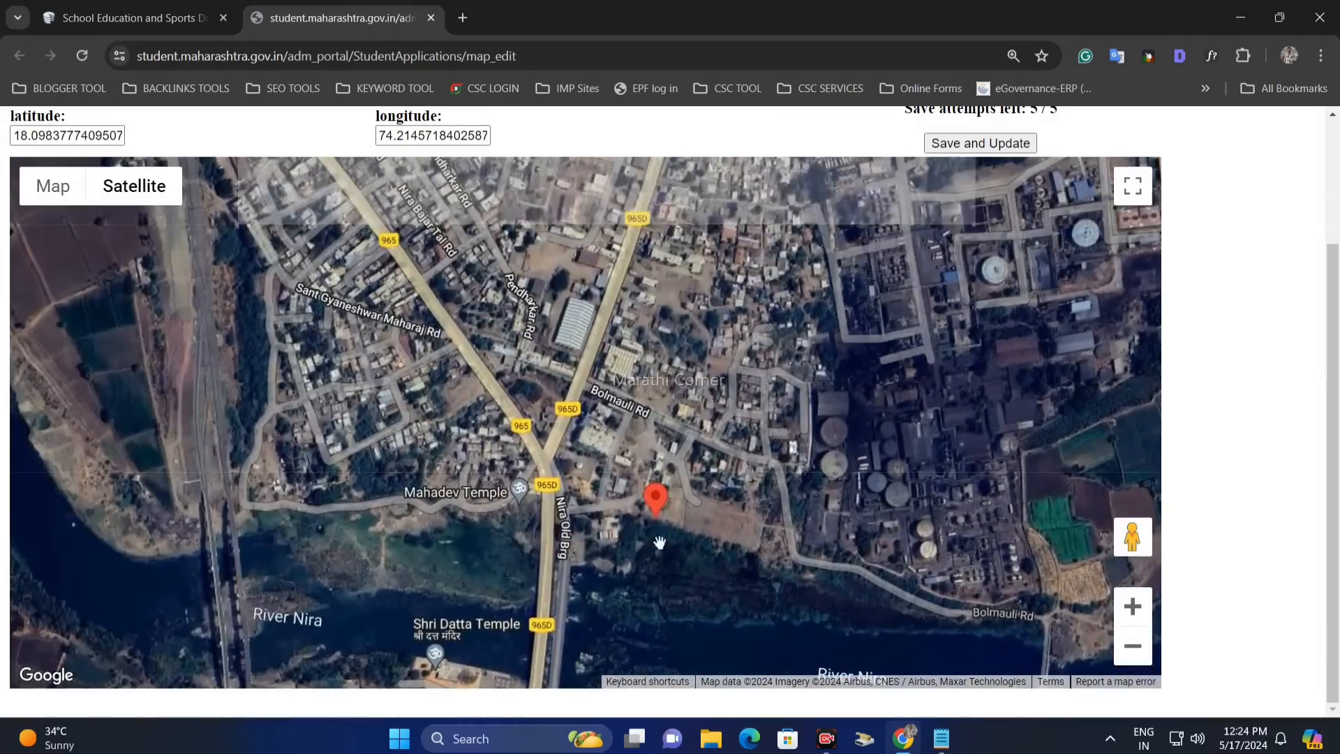
click(1132, 606)
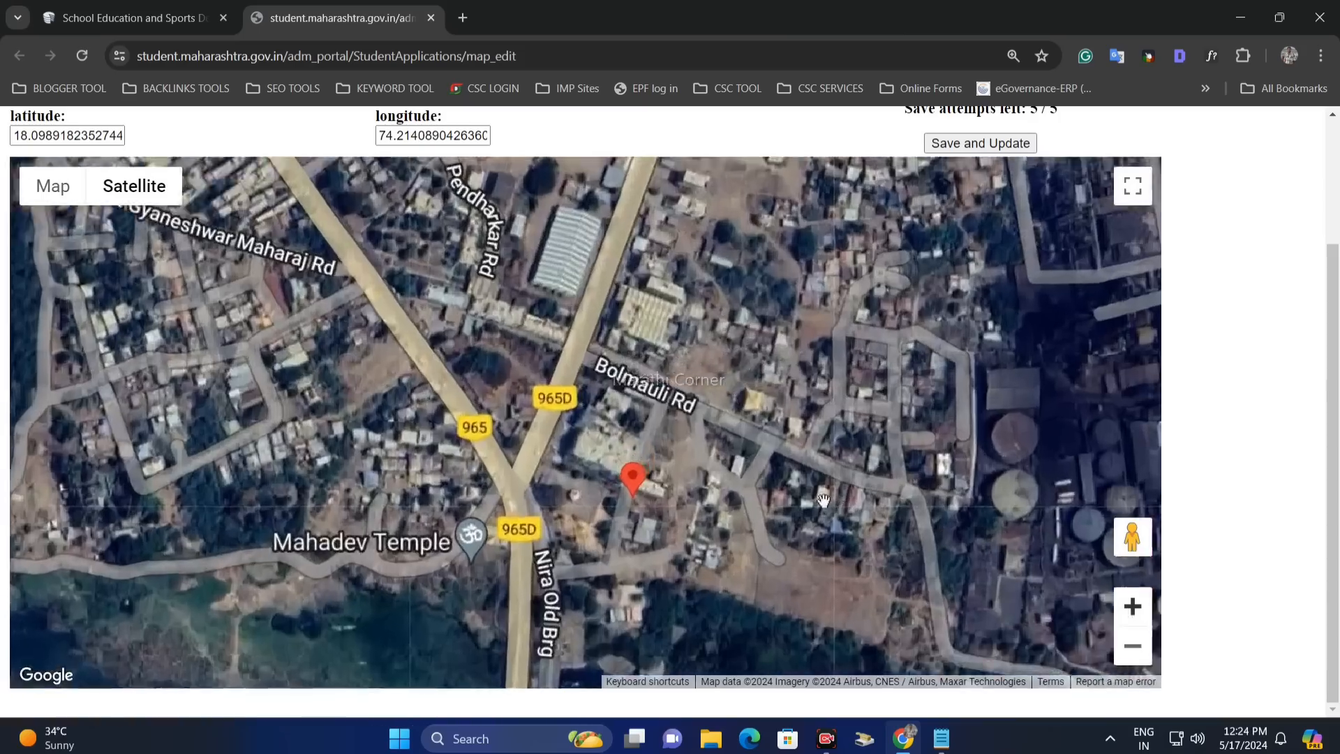
drag(641, 483, 659, 428)
drag(752, 471, 656, 497)
mouse_move(566, 443)
mouse_down()
mouse_move(649, 392)
mouse_move(697, 395)
mouse_move(702, 369)
mouse_up()
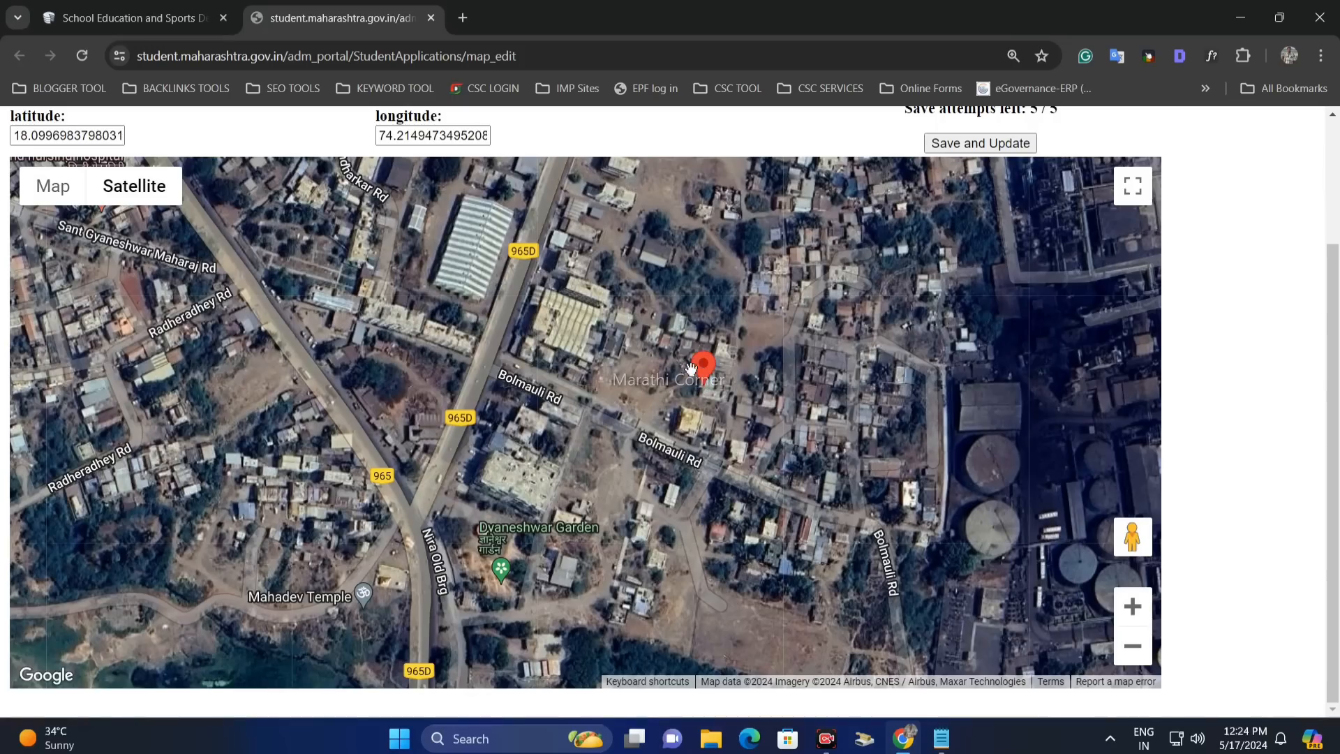
scroll(1224, 218, up, 2)
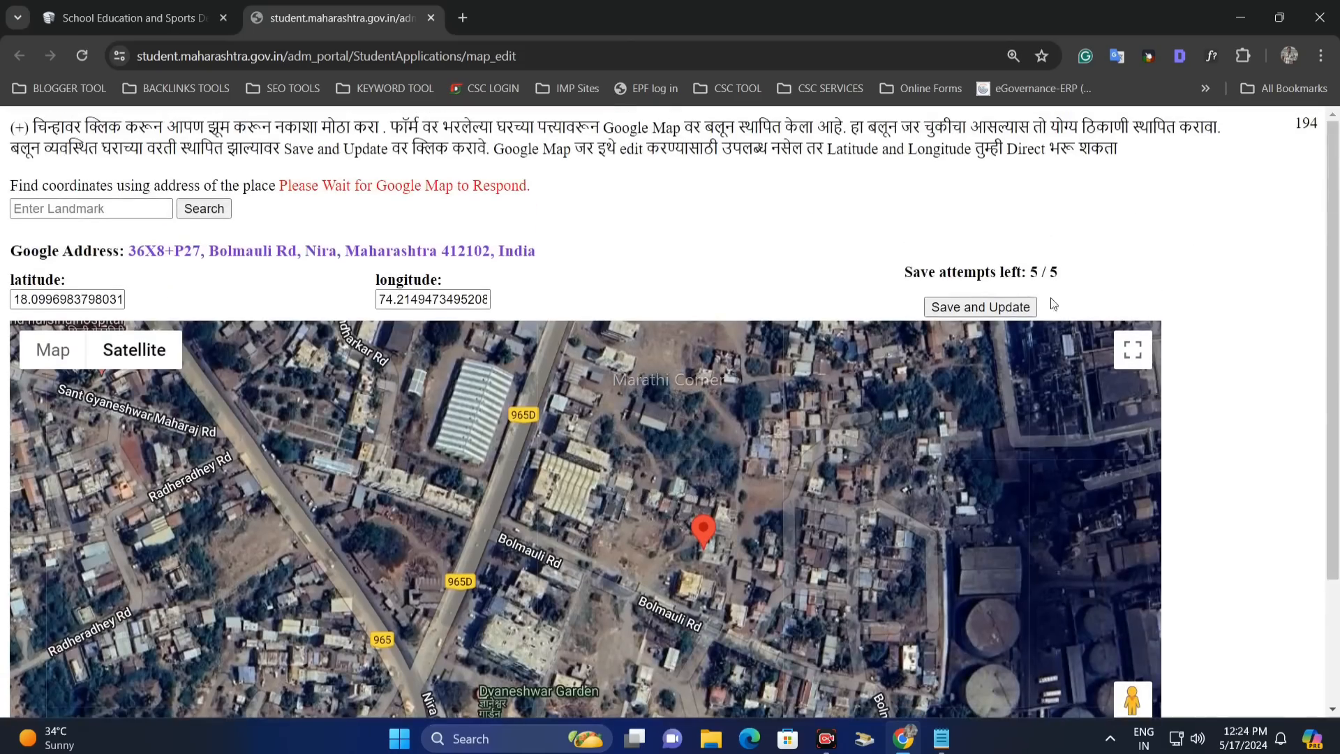
click(964, 308)
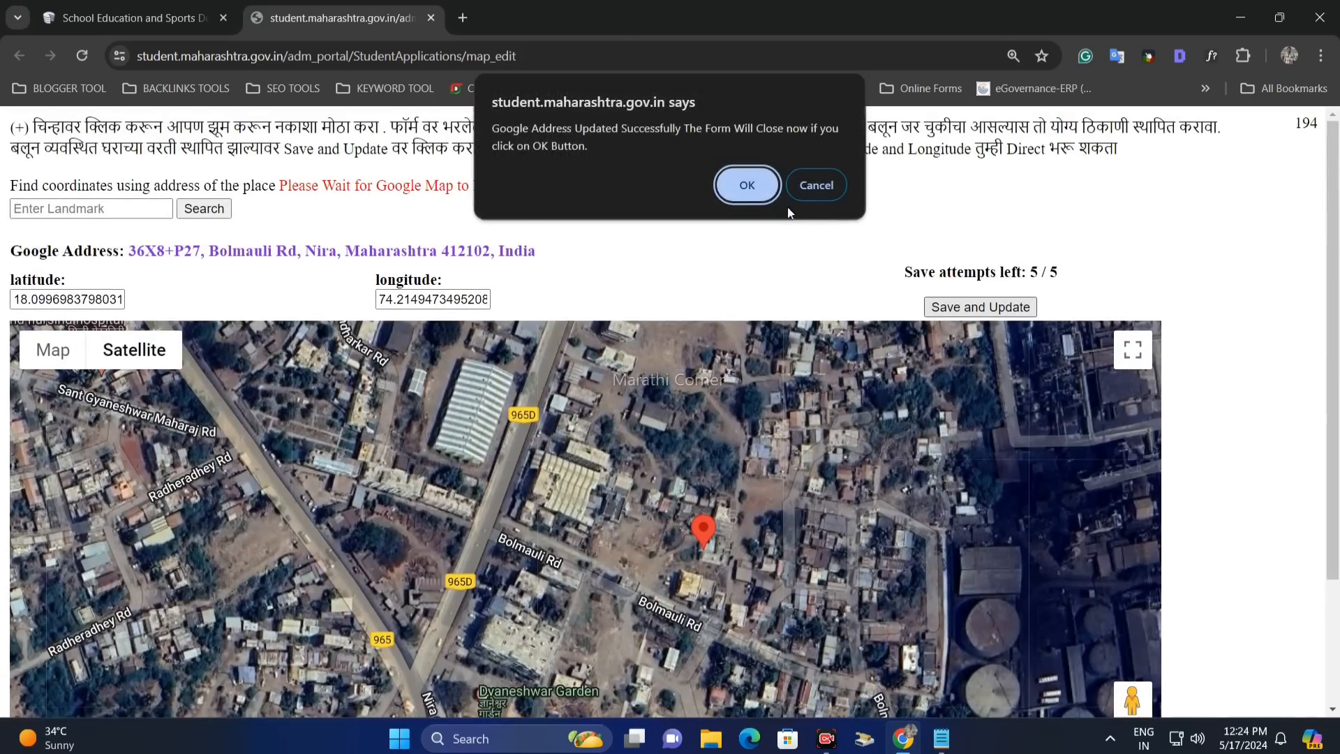
click(748, 186)
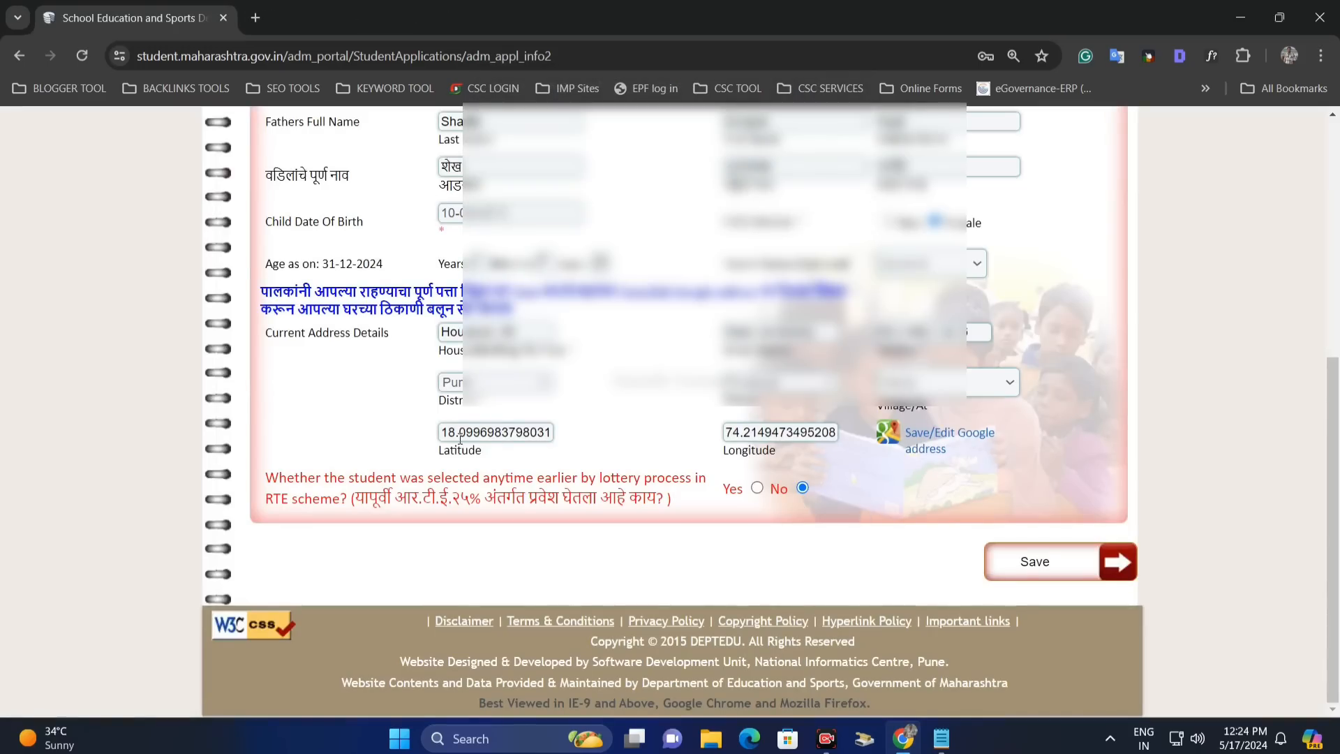
drag(482, 450, 450, 450)
click(1037, 571)
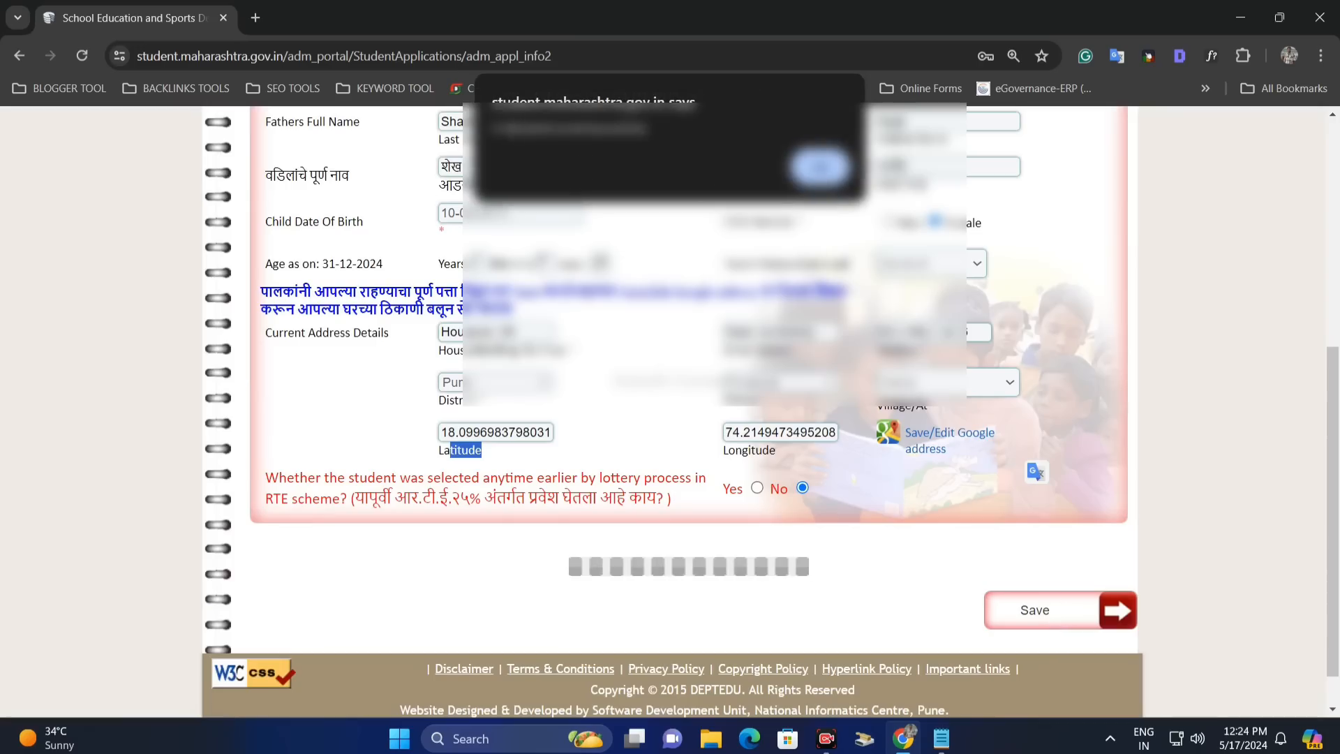
click(822, 169)
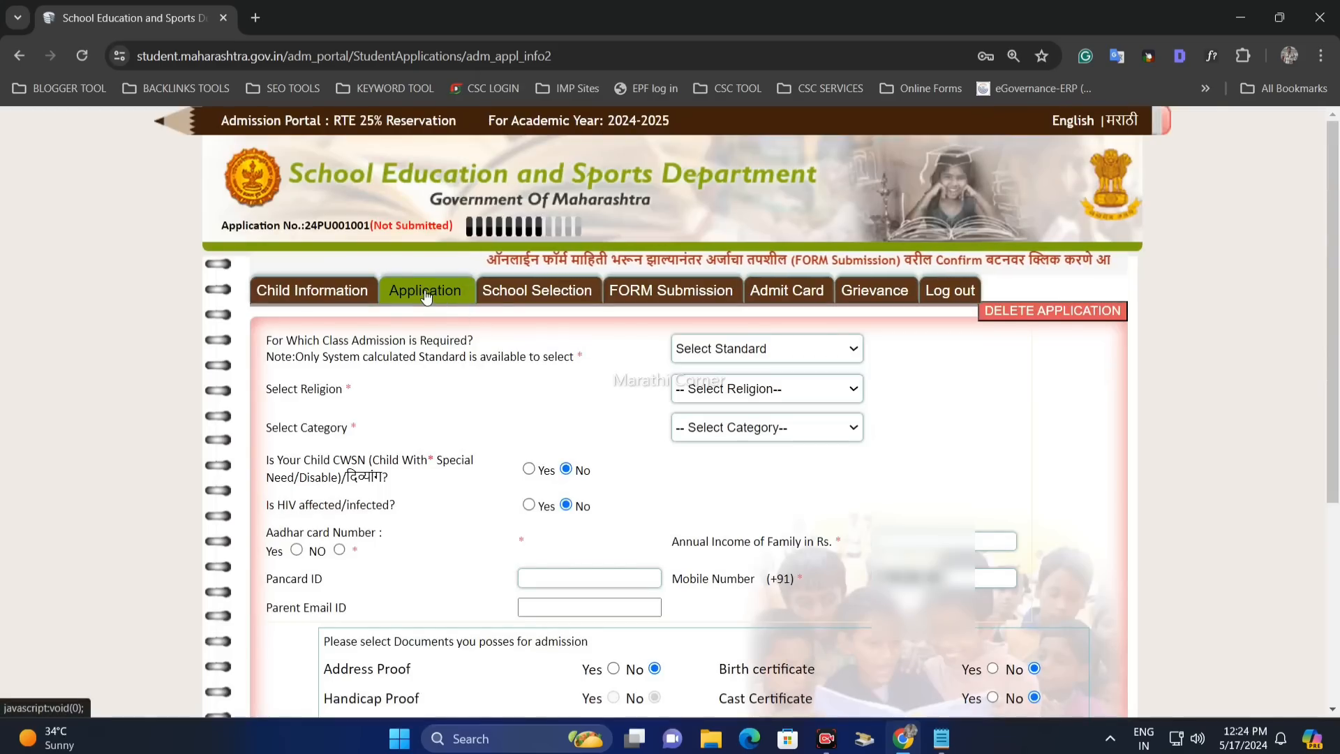
- Choose 1st Standard as the admission class in the Application section
click(425, 296)
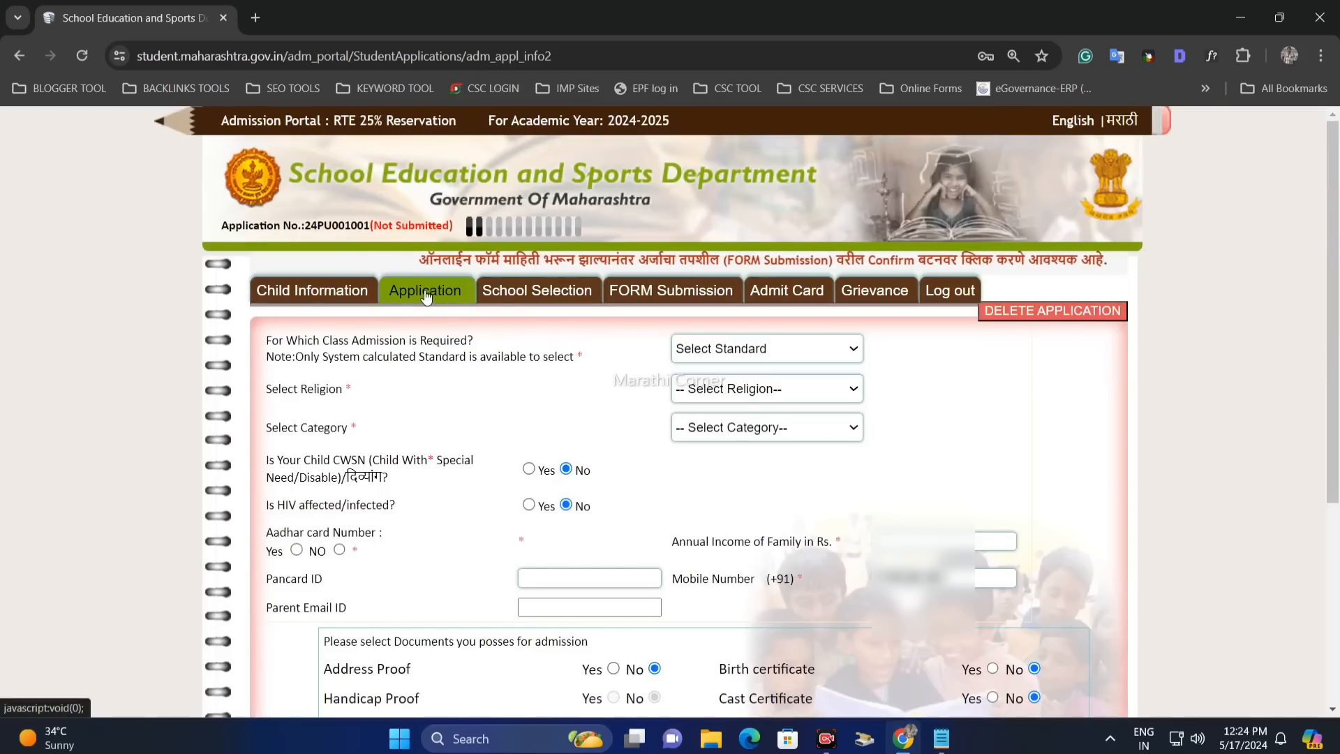
drag(359, 340, 451, 356)
click(559, 353)
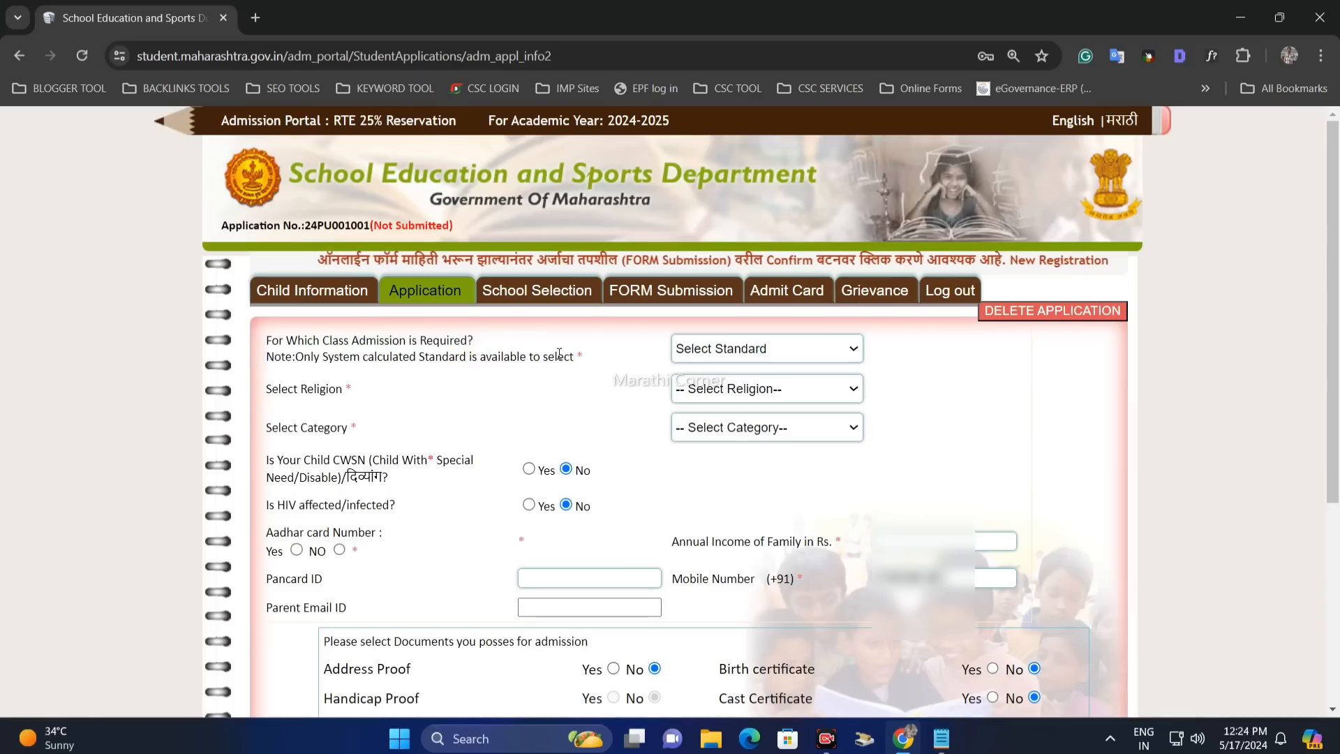
click(761, 351)
click(730, 387)
click(717, 355)
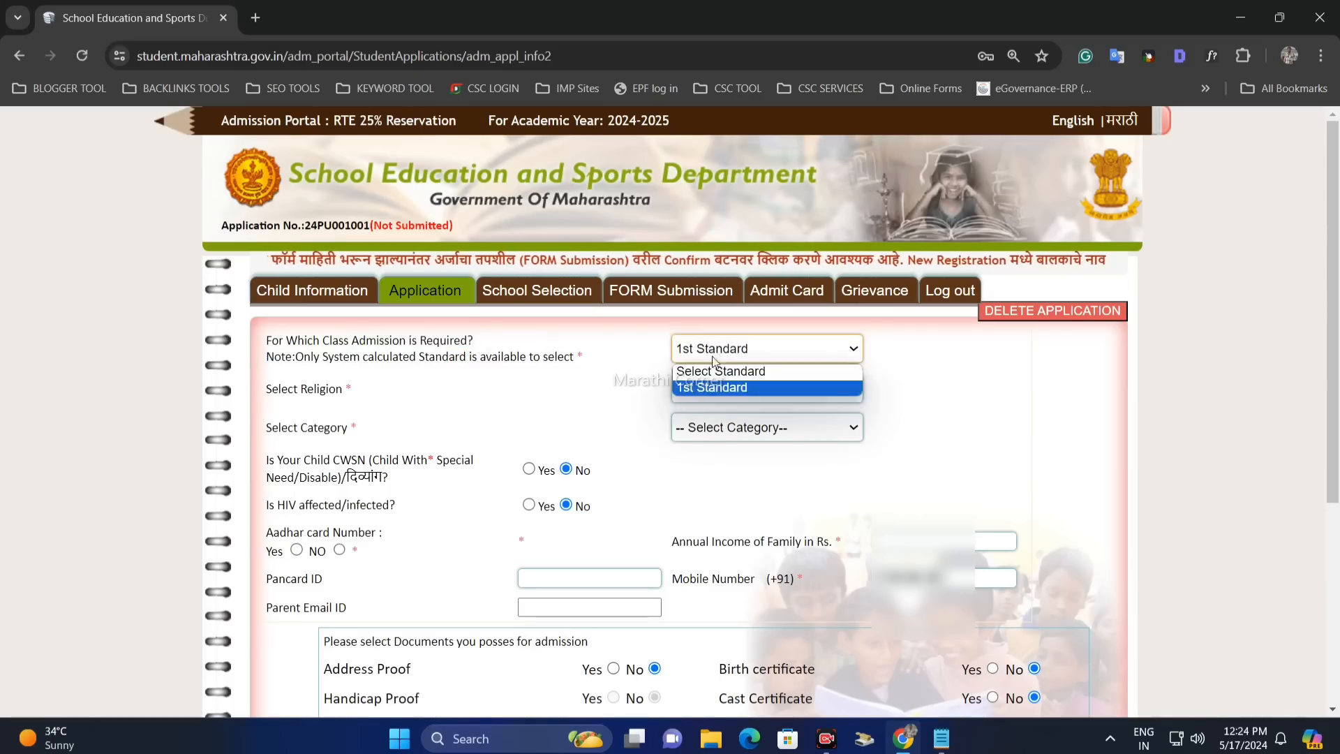
click(717, 388)
click(711, 353)
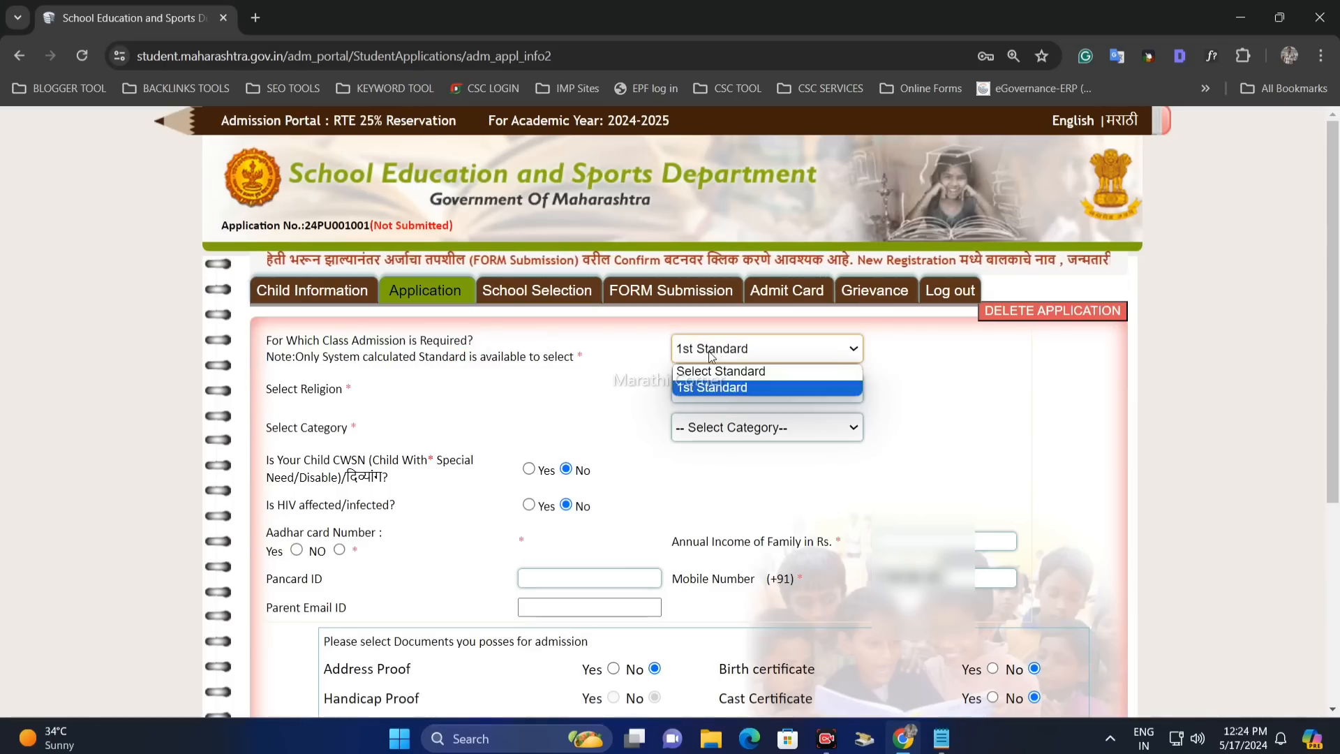
click(725, 386)
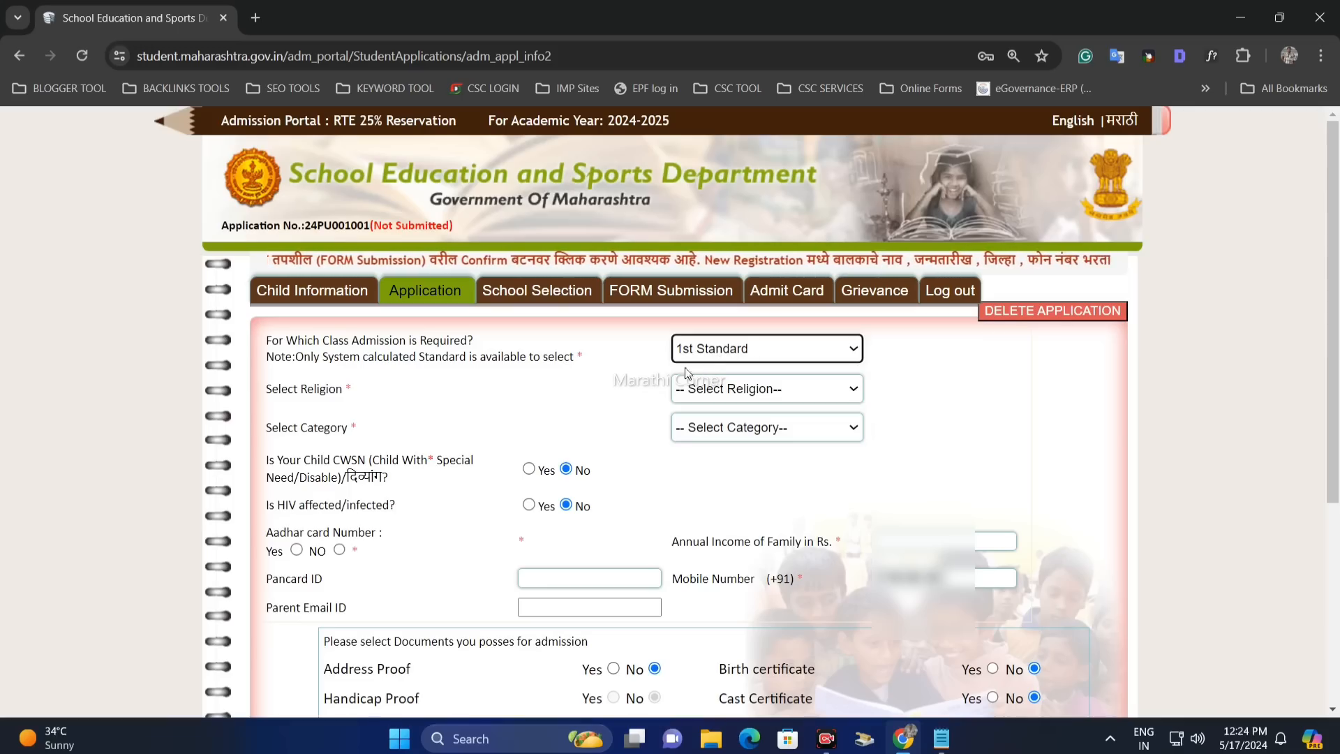
- Set the religion to Hindu
double_click(318, 386)
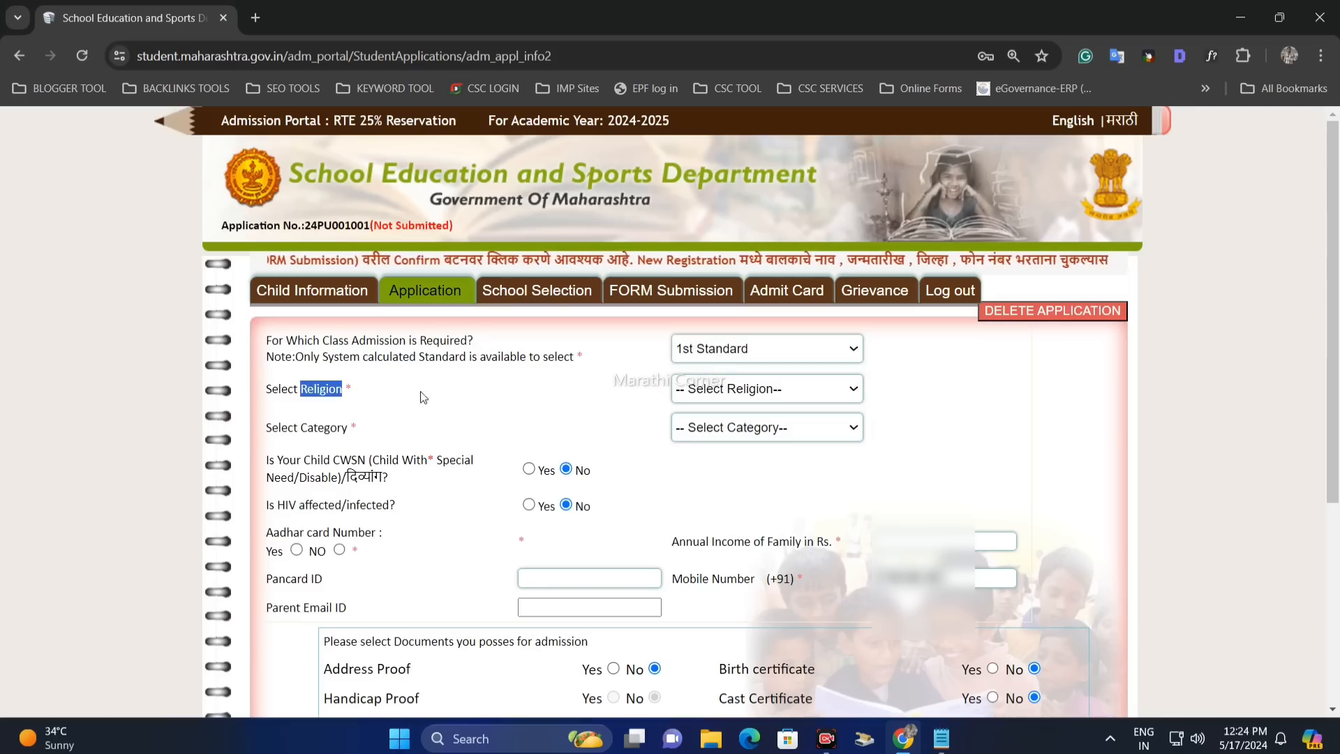
click(709, 390)
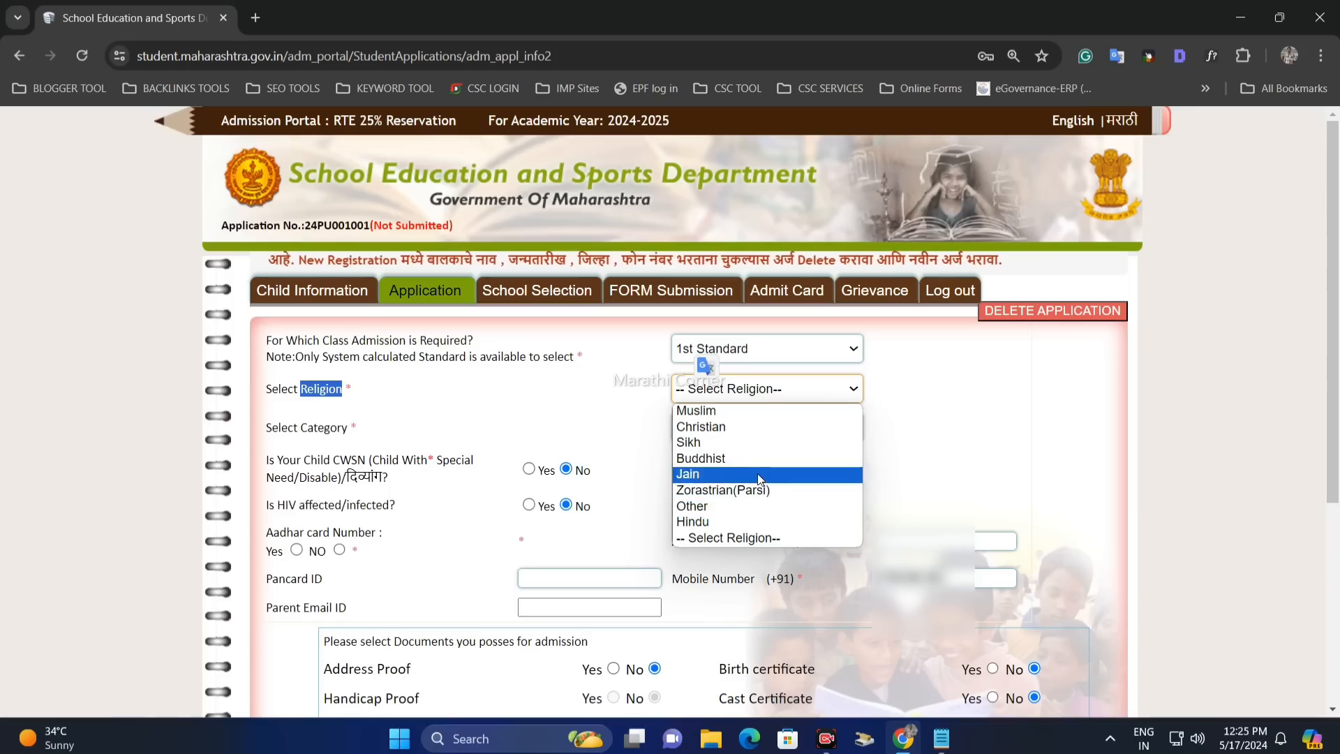
click(742, 517)
click(655, 438)
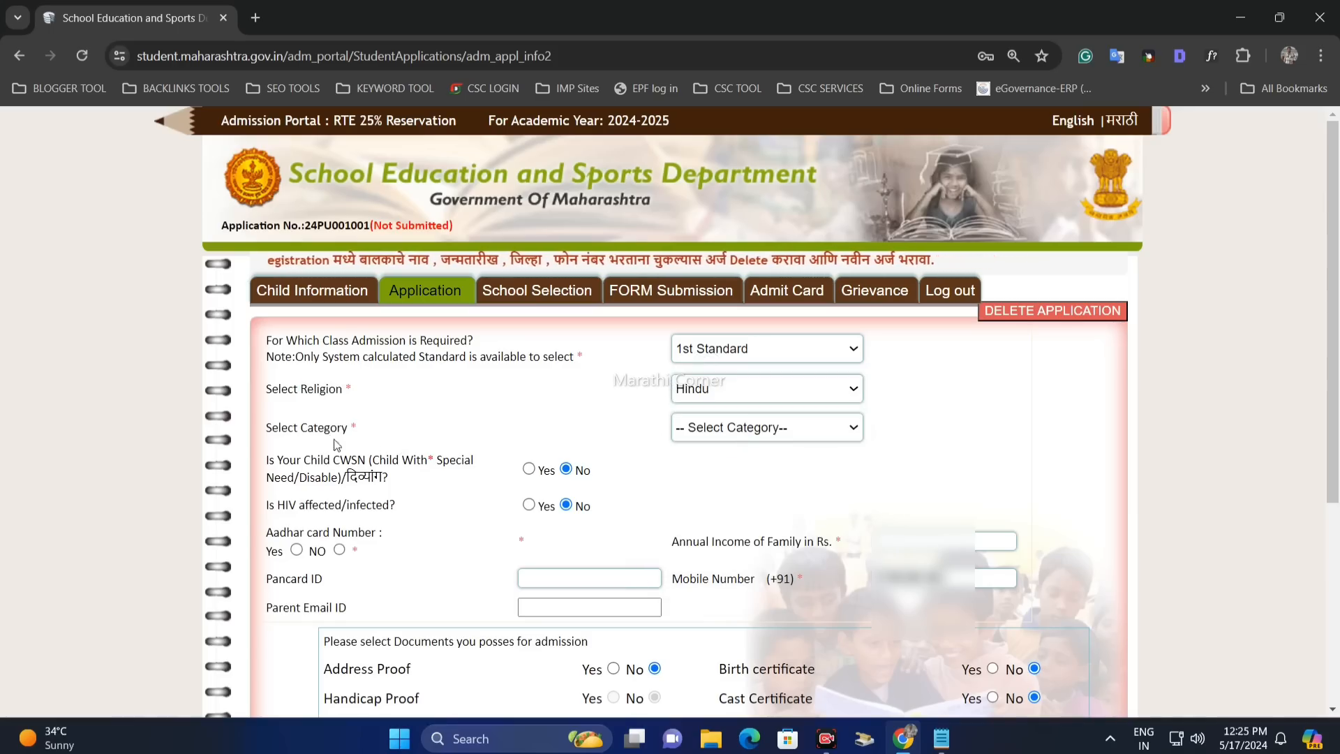
click(748, 438)
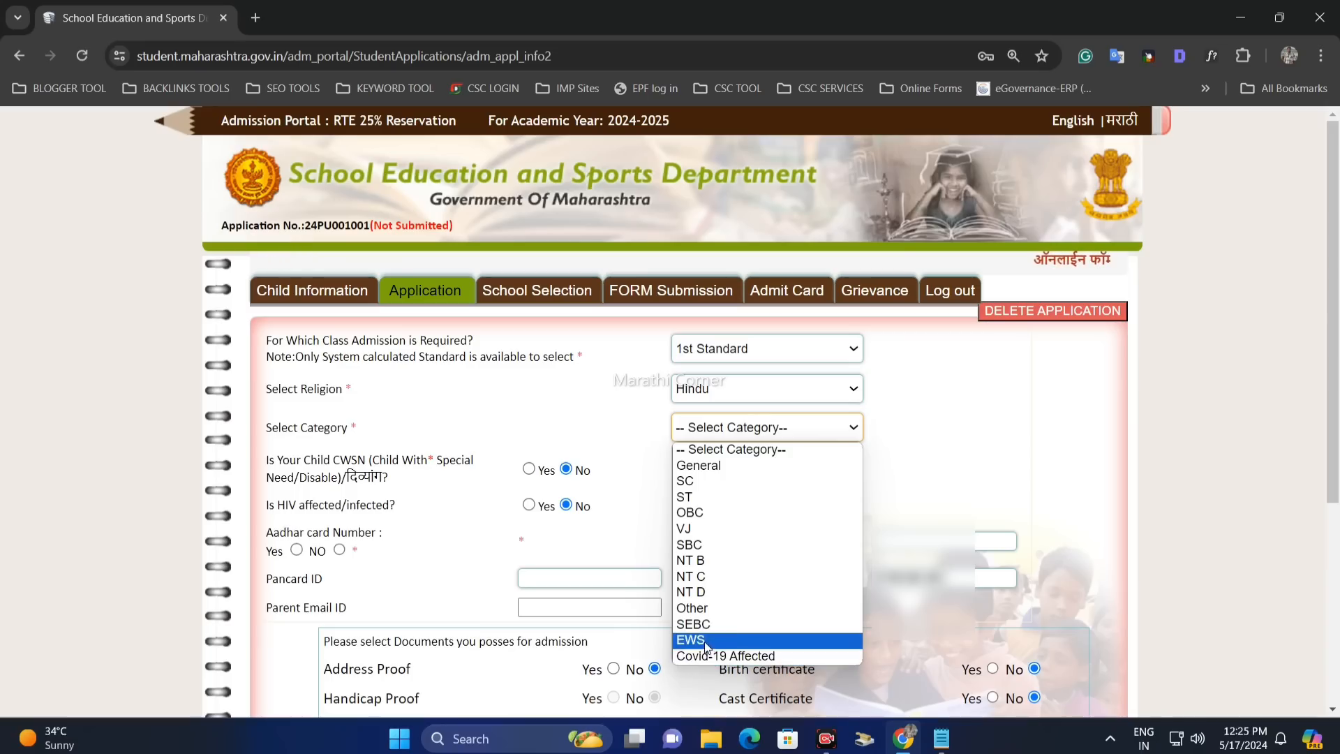
- Choose General as the category
click(702, 465)
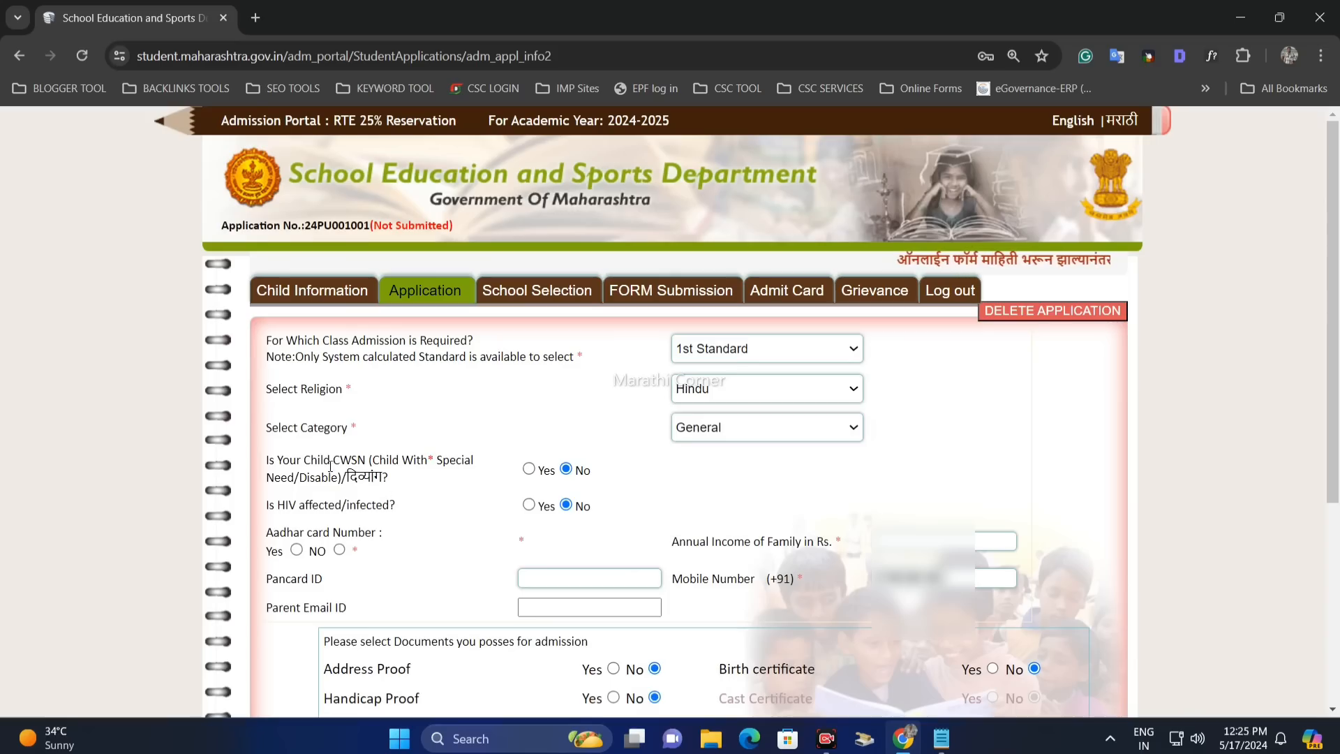
drag(267, 462, 325, 462)
click(499, 469)
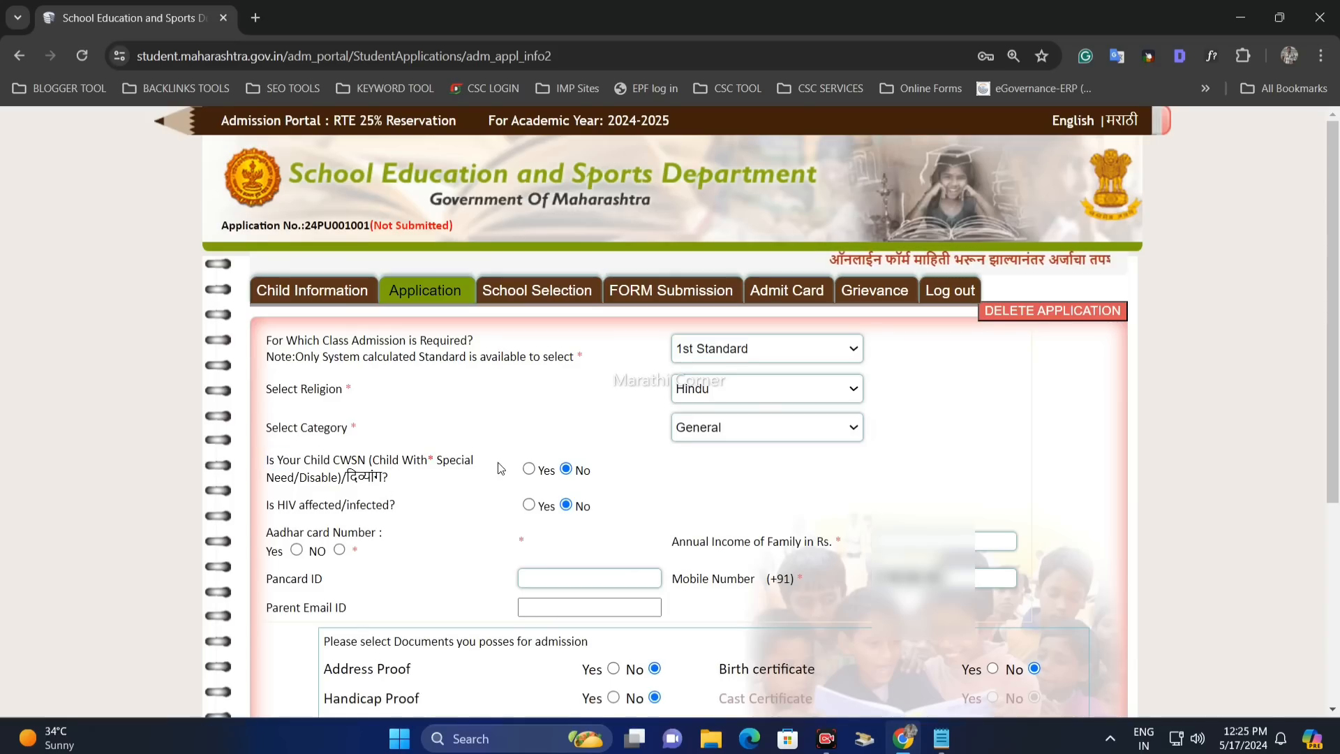
- Mark the child as not CWSN, dropping the Hemophilia disability reason
click(533, 471)
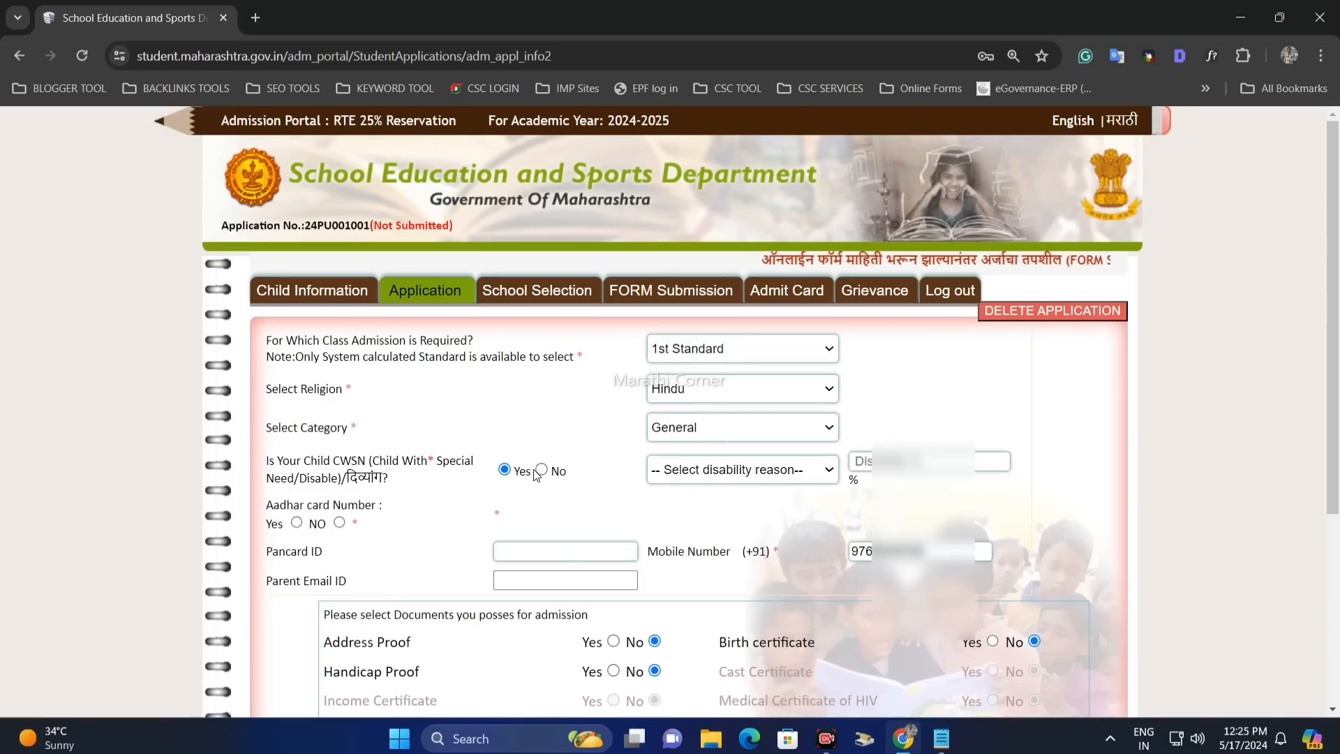
click(808, 480)
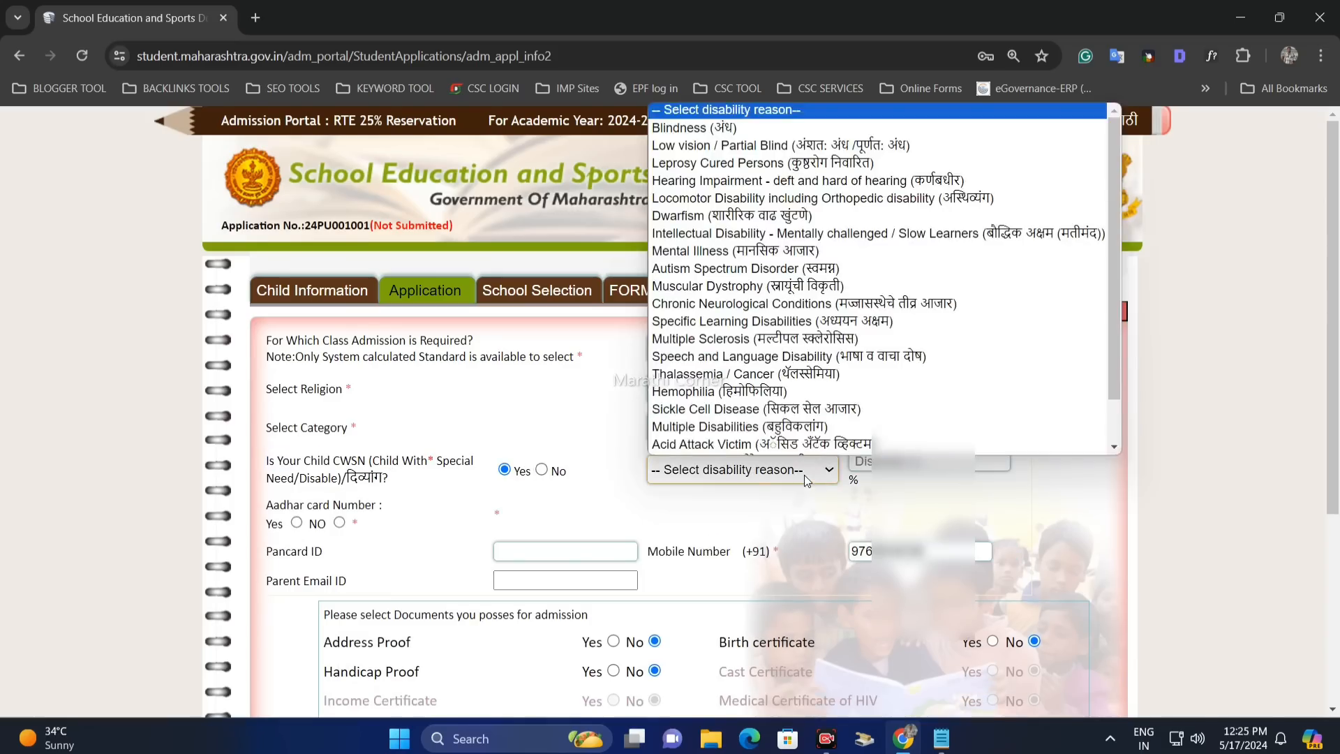
click(718, 391)
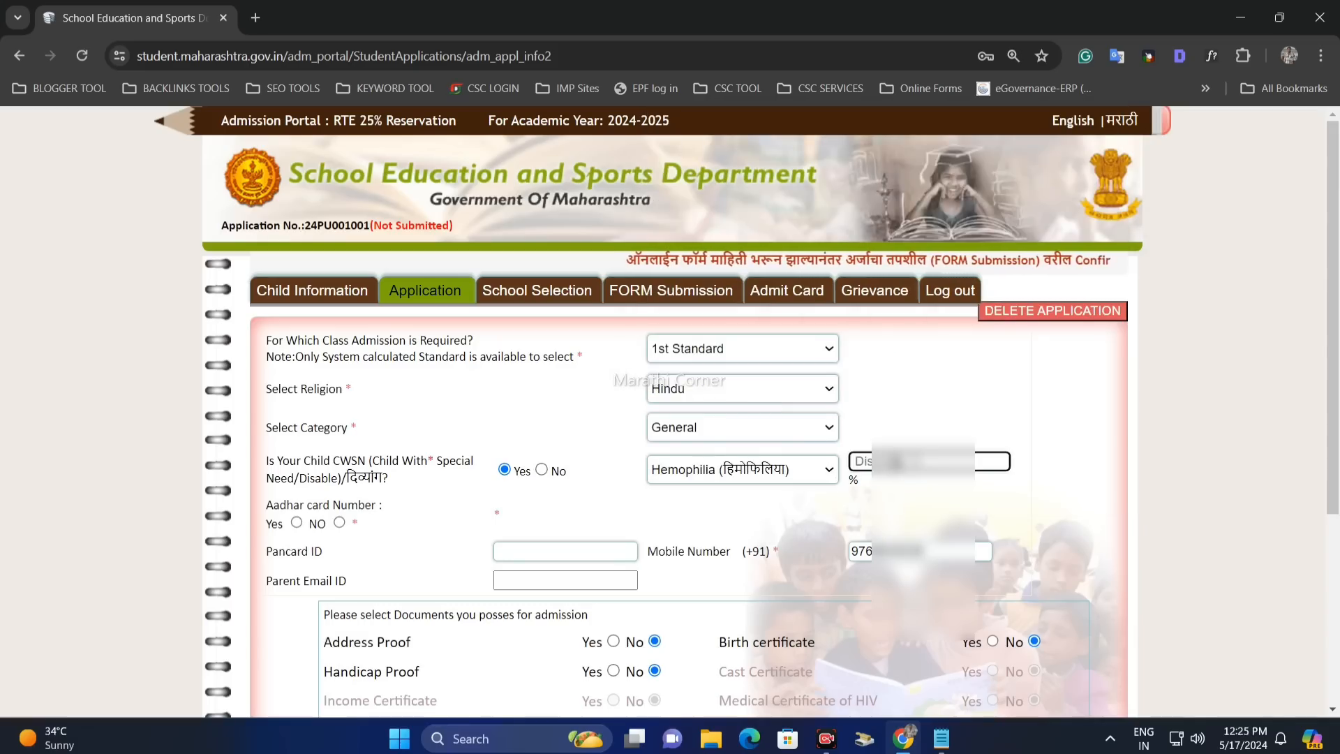
click(541, 469)
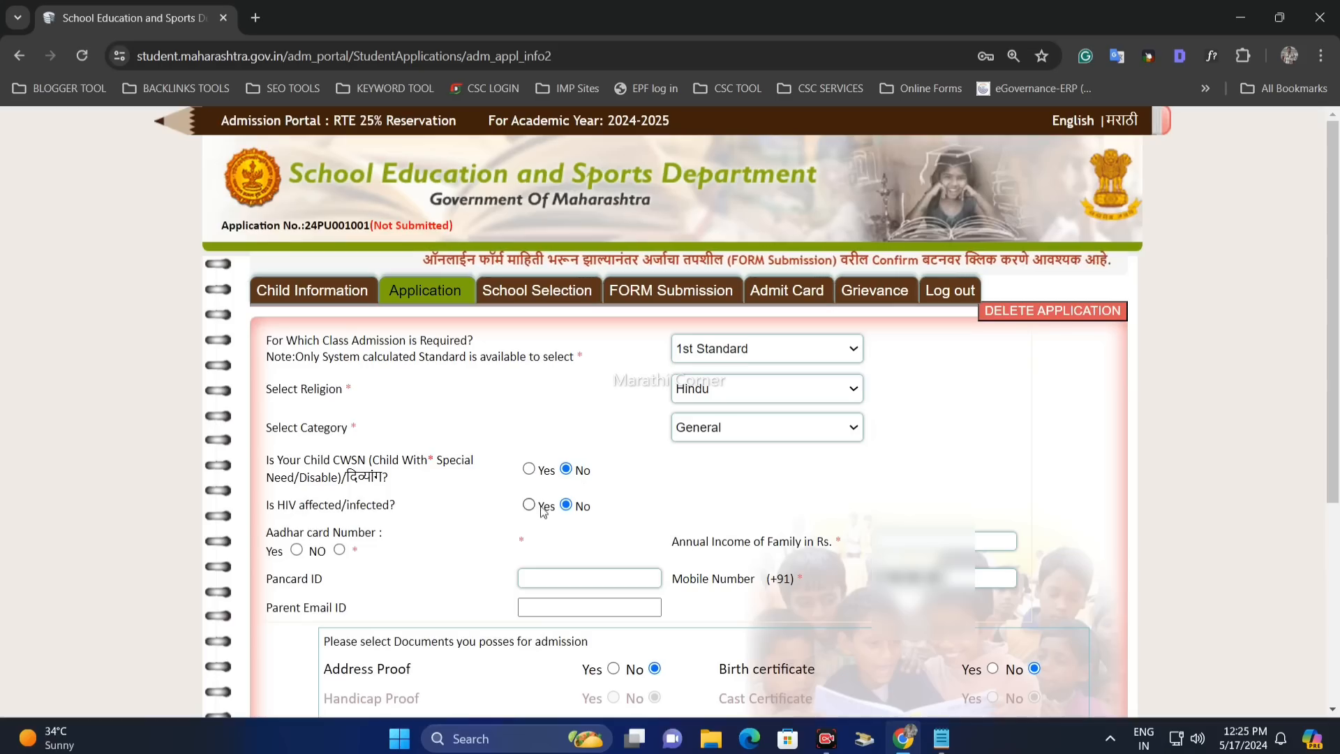
drag(273, 531, 381, 533)
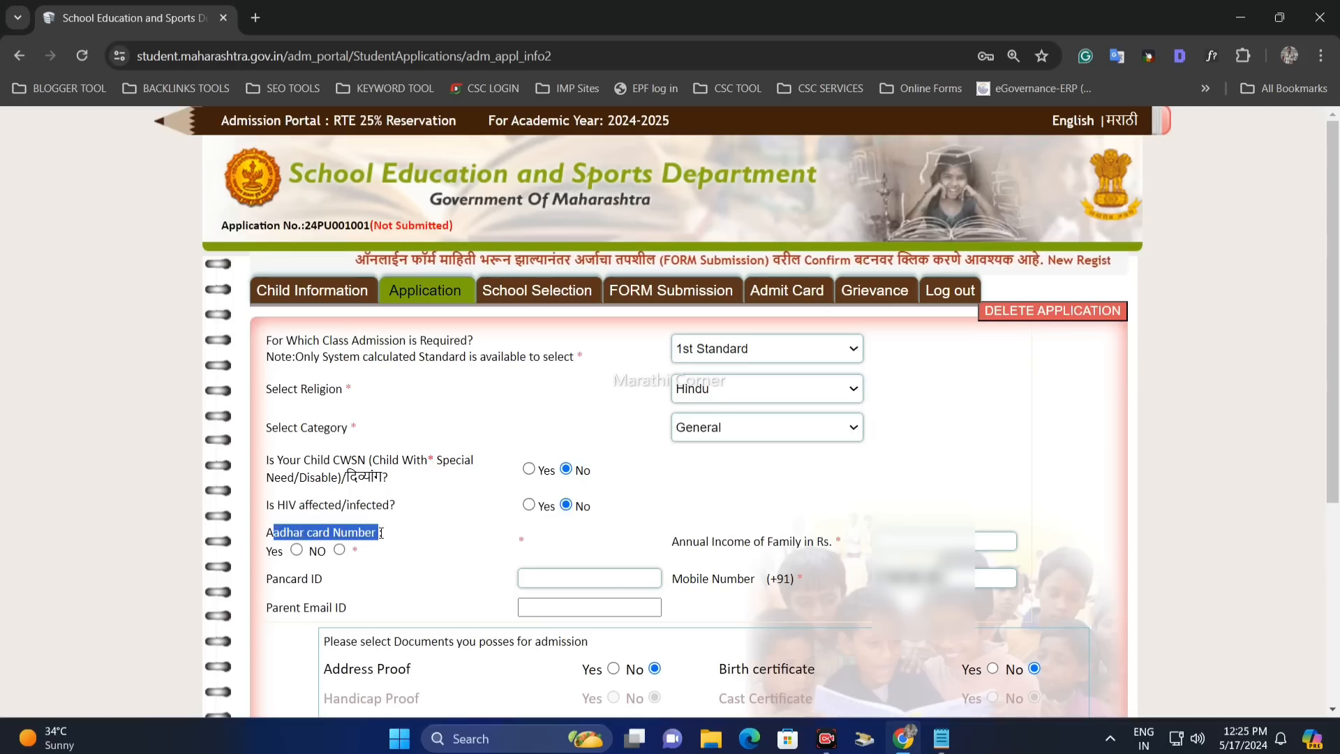
click(417, 542)
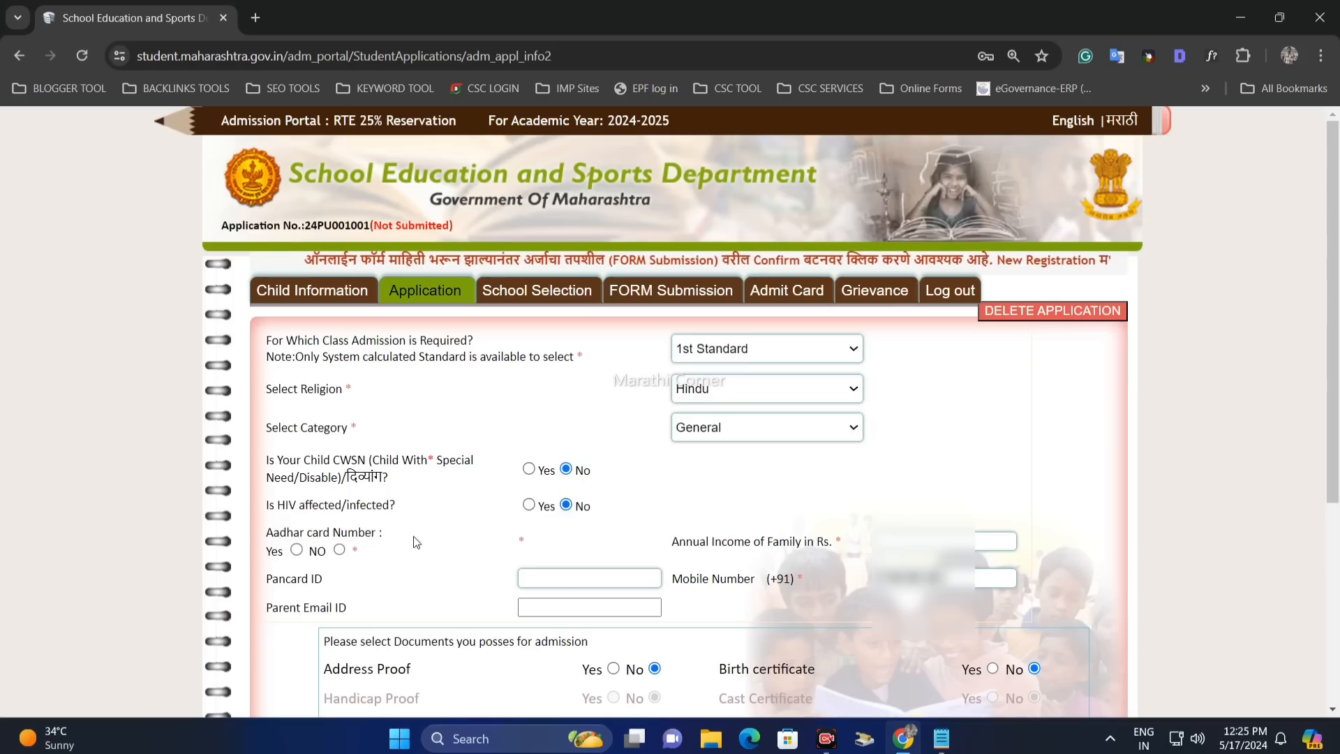
- Answer Yes to the Aadhar card question, leaving the Aadhar number field empty
click(297, 550)
click(527, 534)
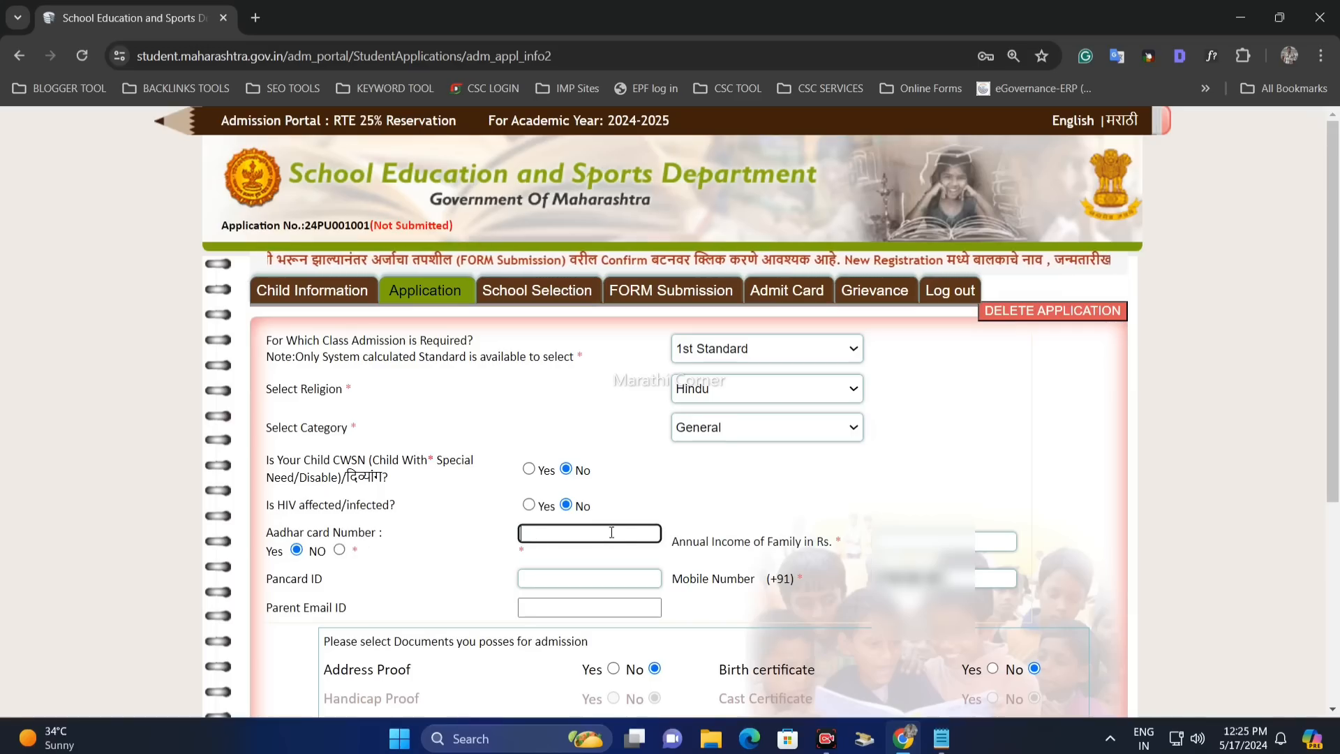
click(339, 551)
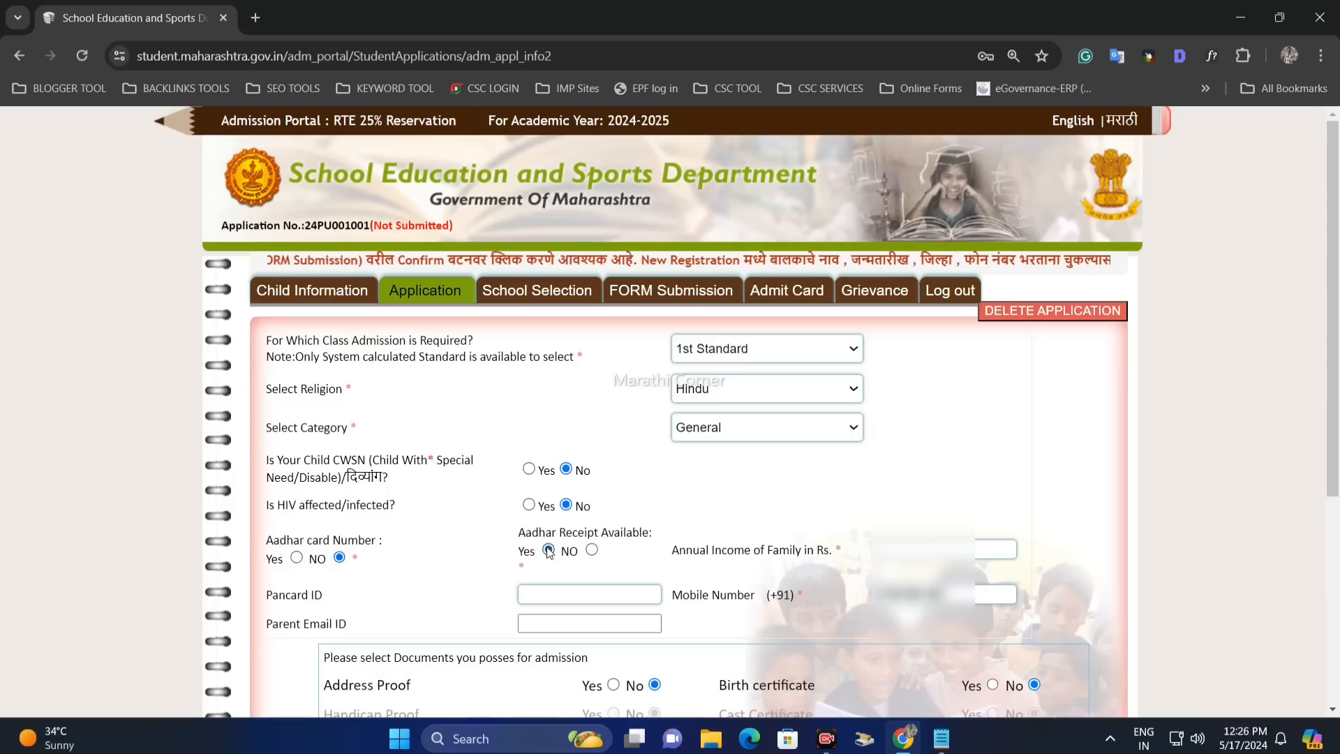
drag(556, 534, 634, 534)
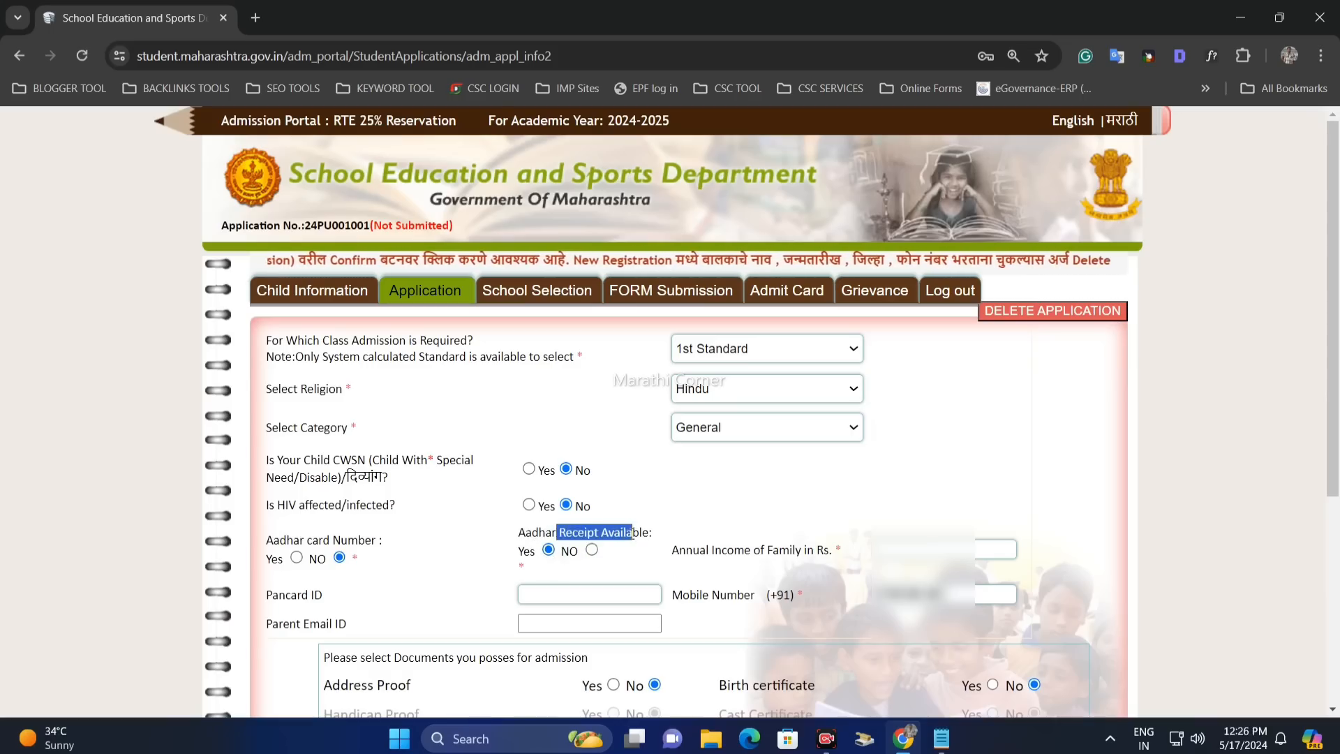
click(592, 562)
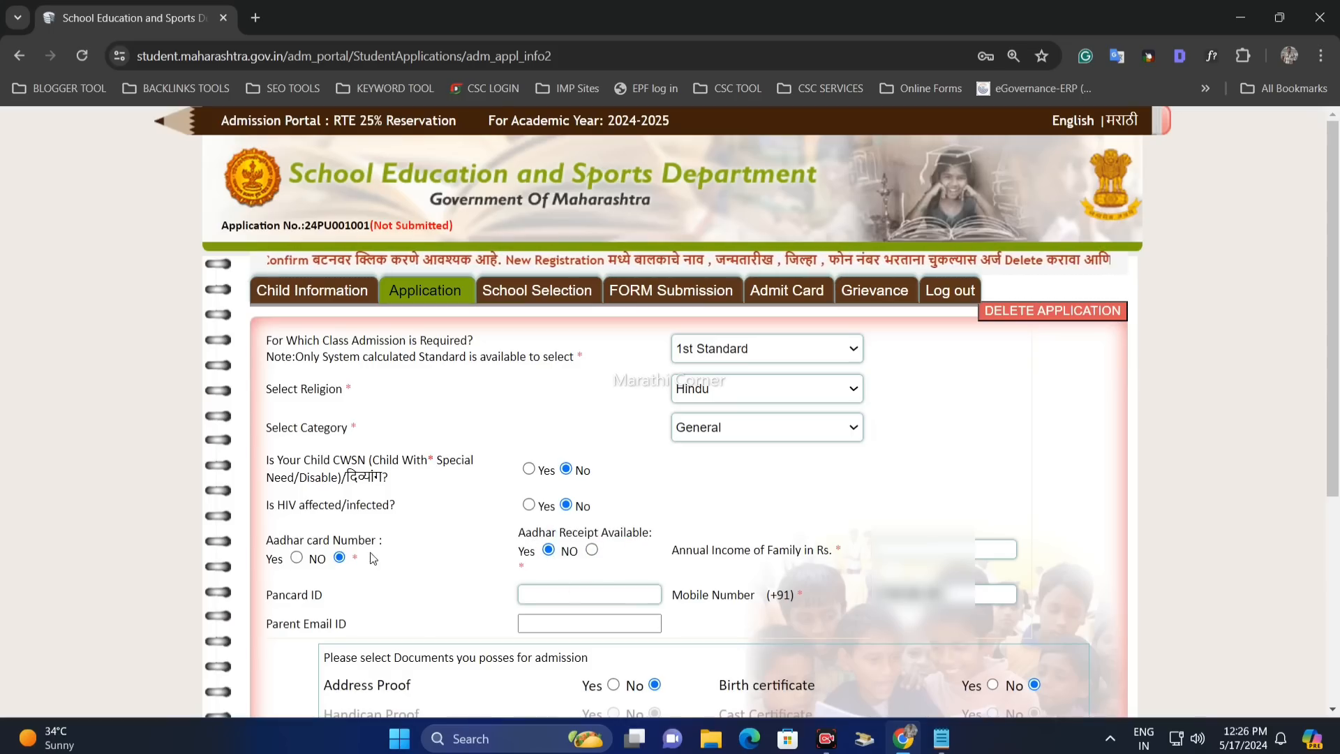
drag(281, 537, 359, 539)
click(333, 558)
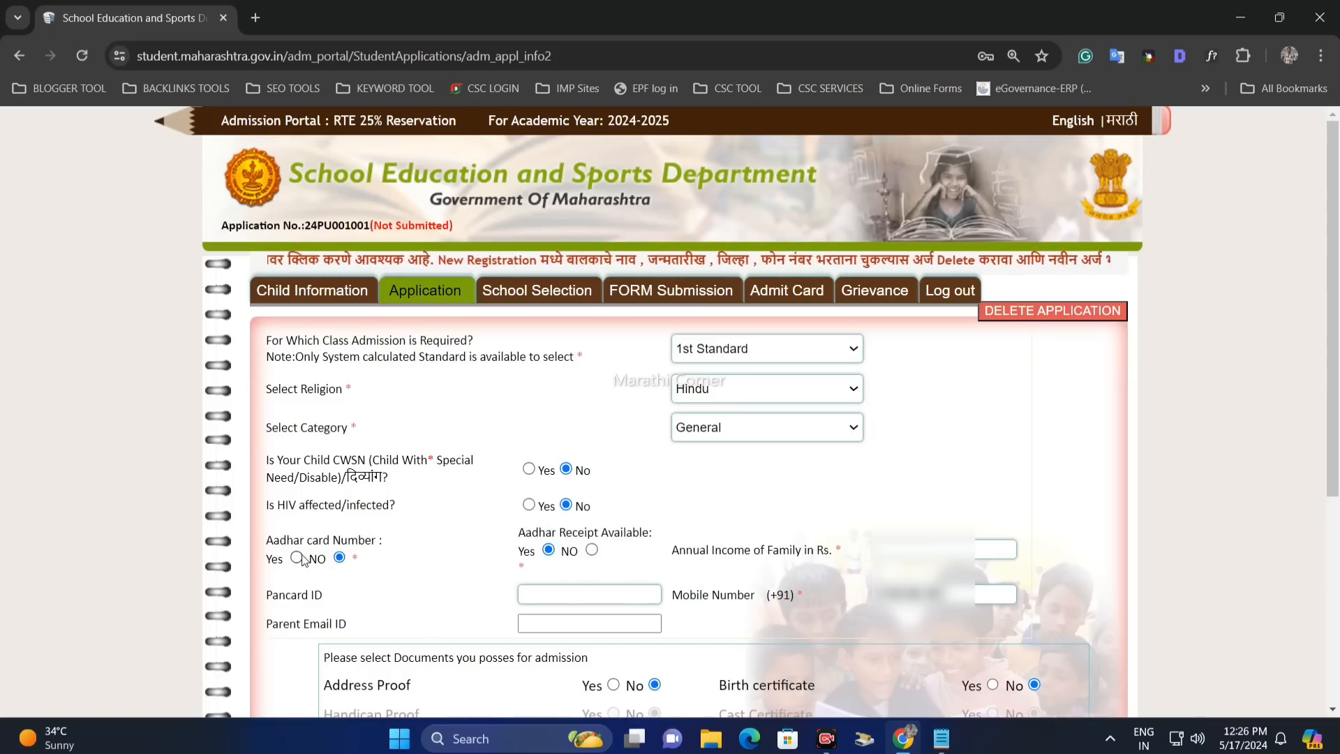
click(299, 558)
click(562, 534)
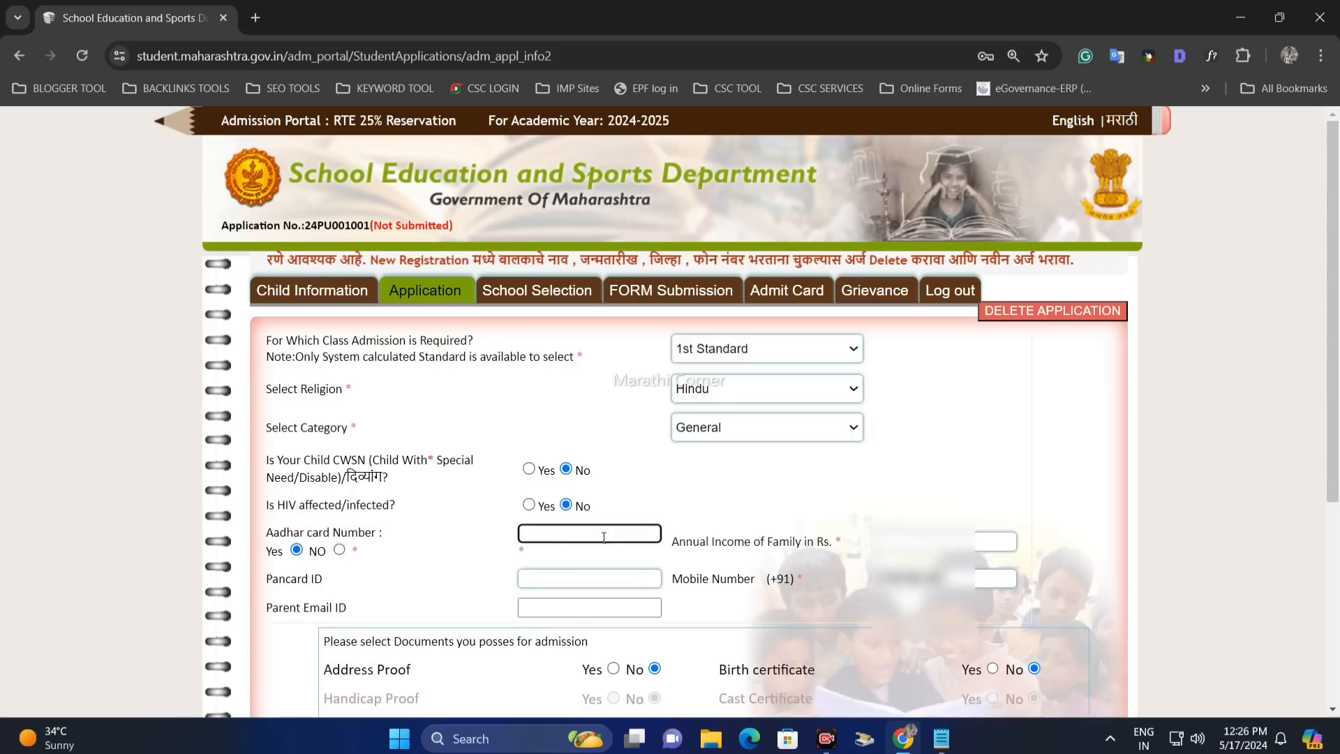
- Review the annual income, Pancard and email questions, keeping General as the category
drag(675, 544, 806, 540)
click(819, 541)
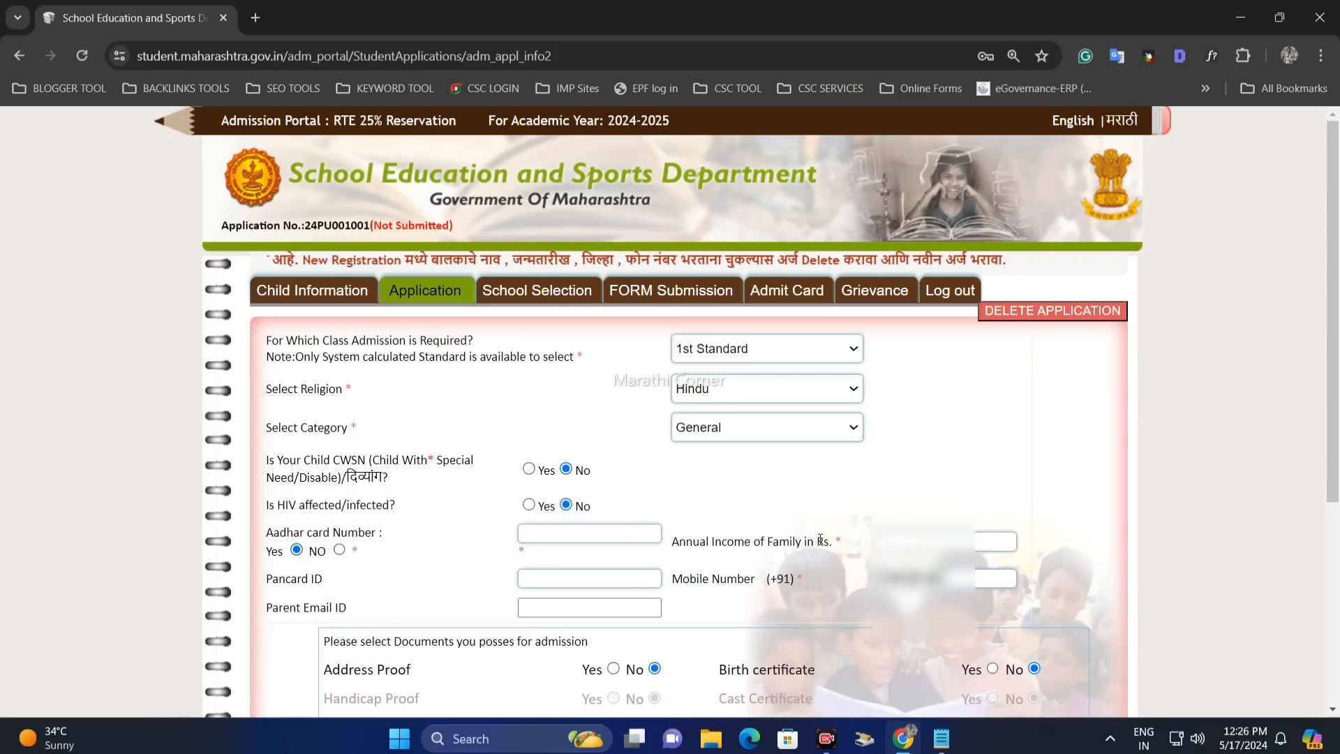
click(913, 542)
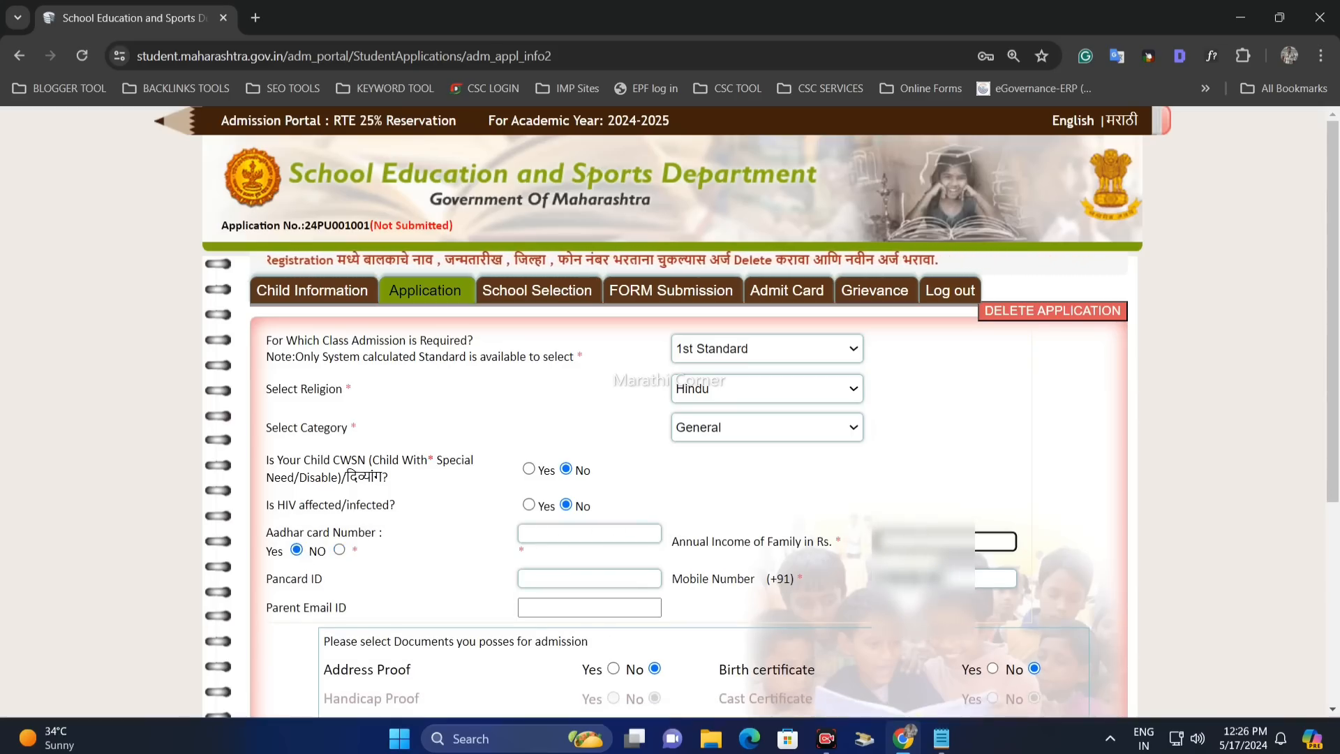
drag(751, 542, 833, 545)
click(911, 541)
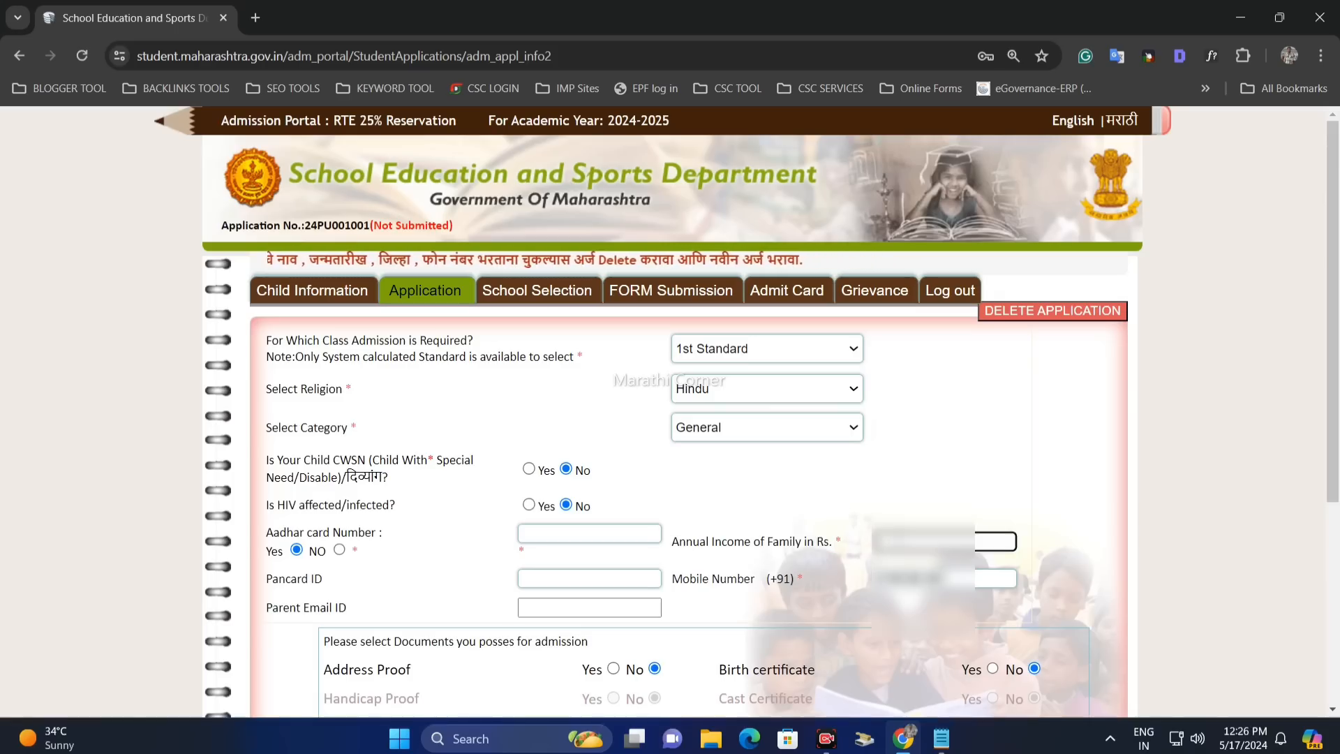
click(736, 431)
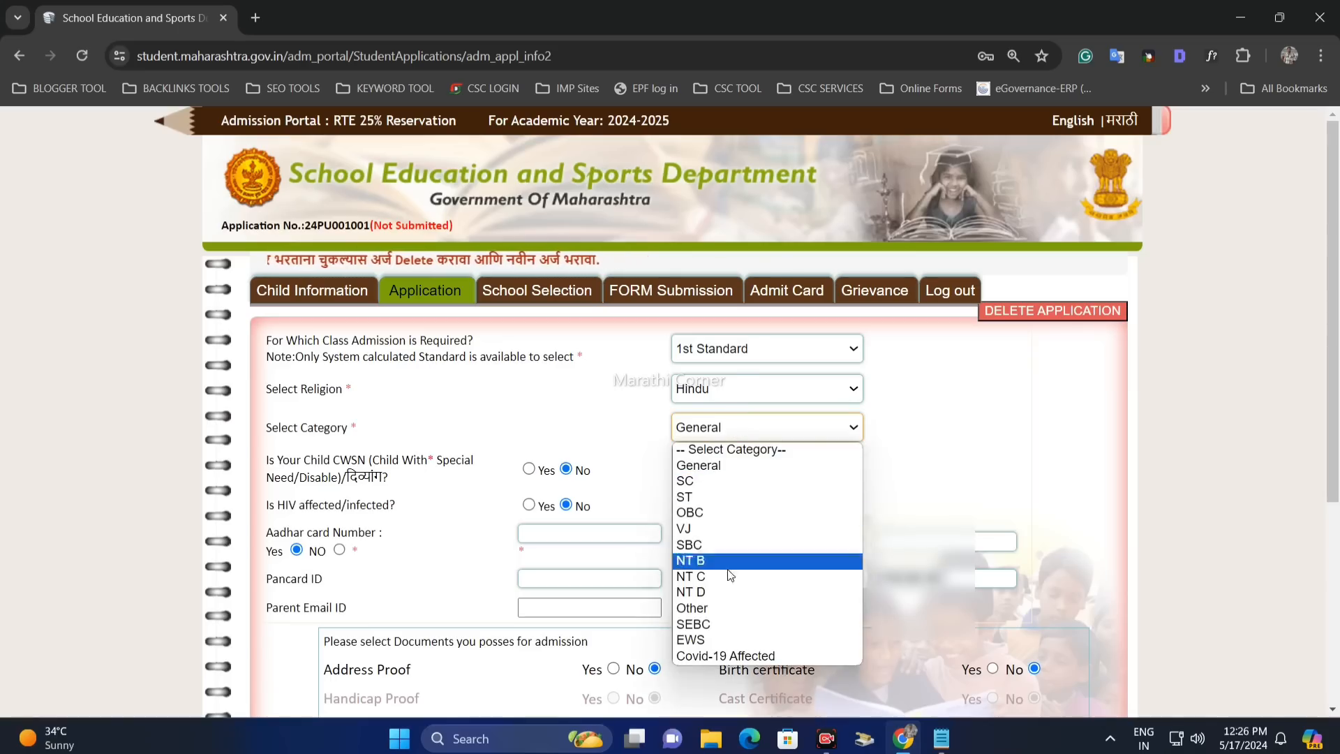
click(919, 501)
click(847, 542)
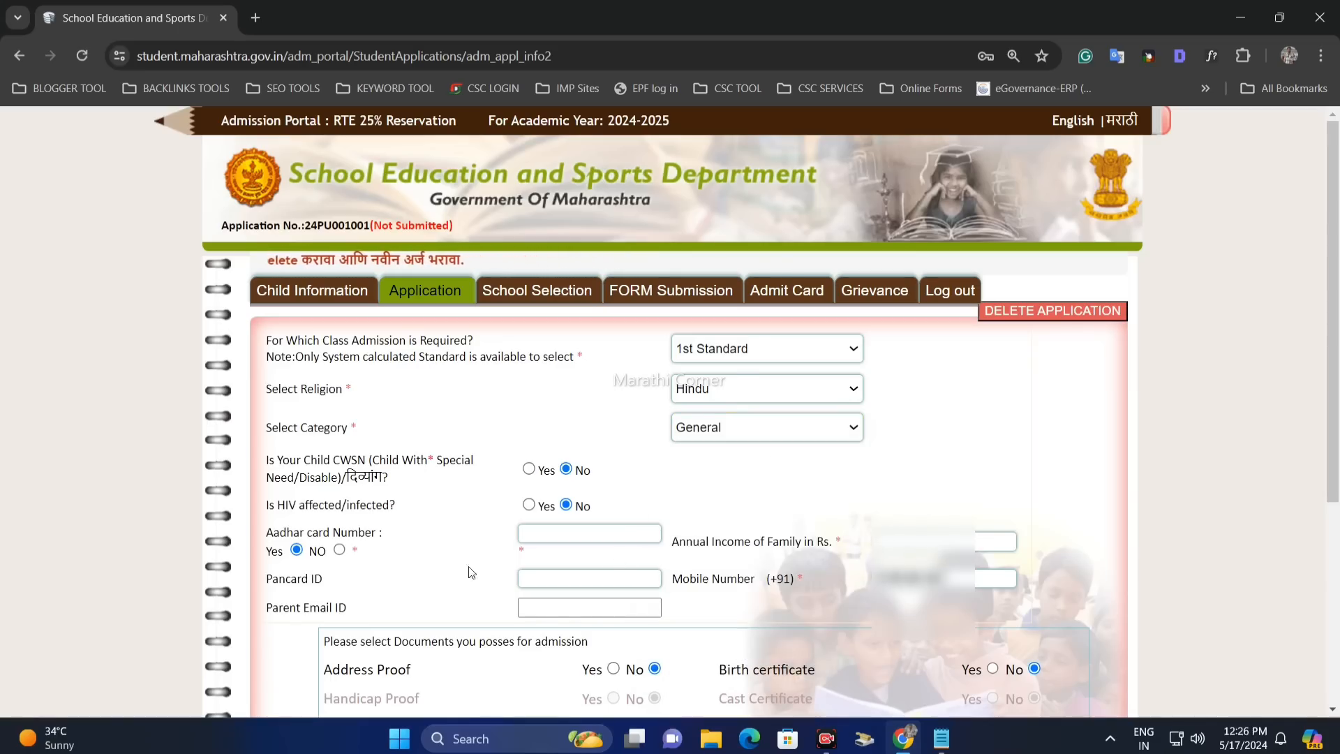
drag(296, 585, 388, 587)
click(385, 582)
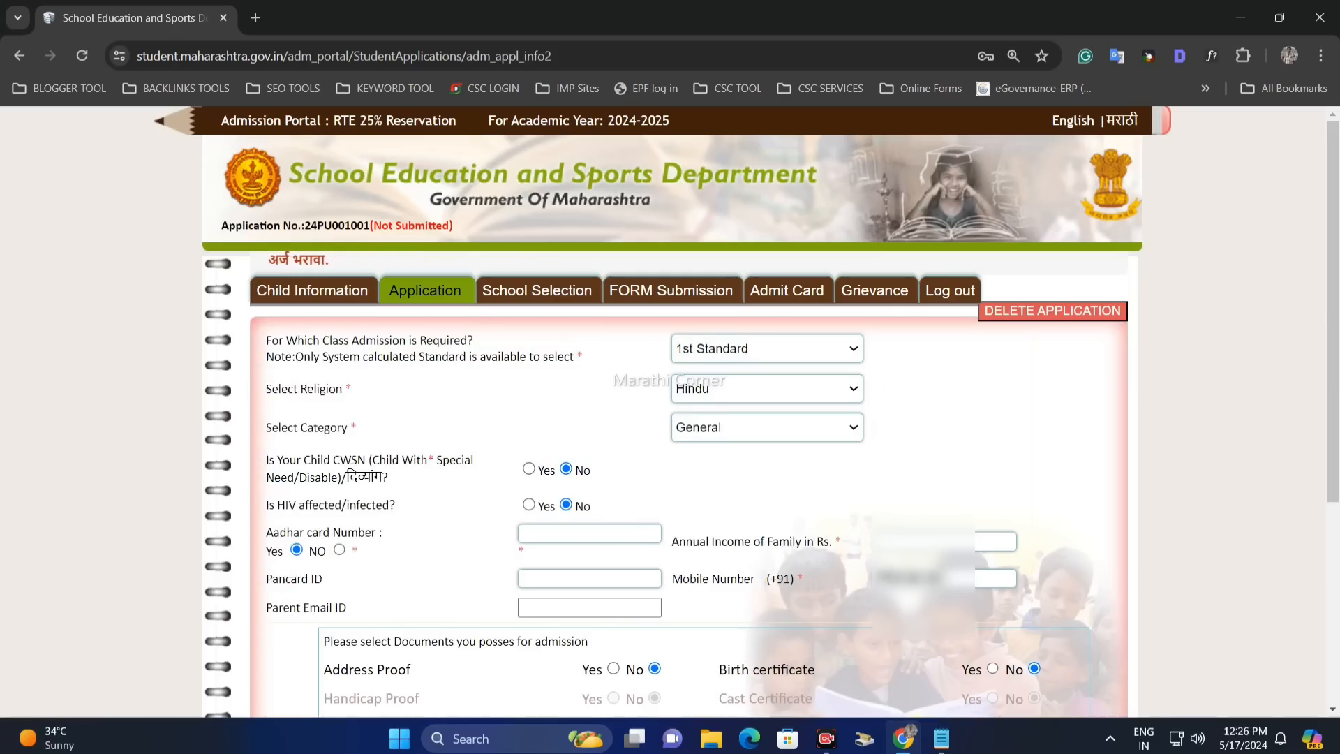
drag(347, 610, 279, 608)
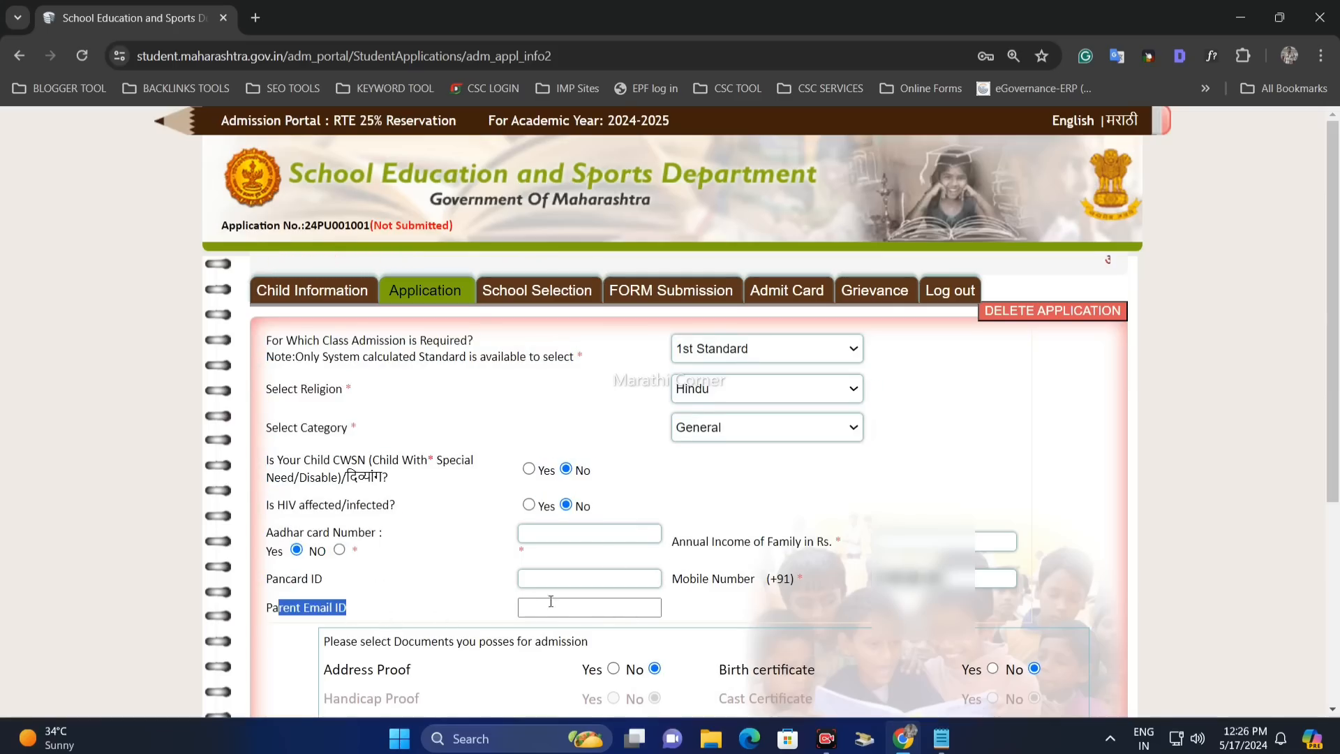
click(783, 620)
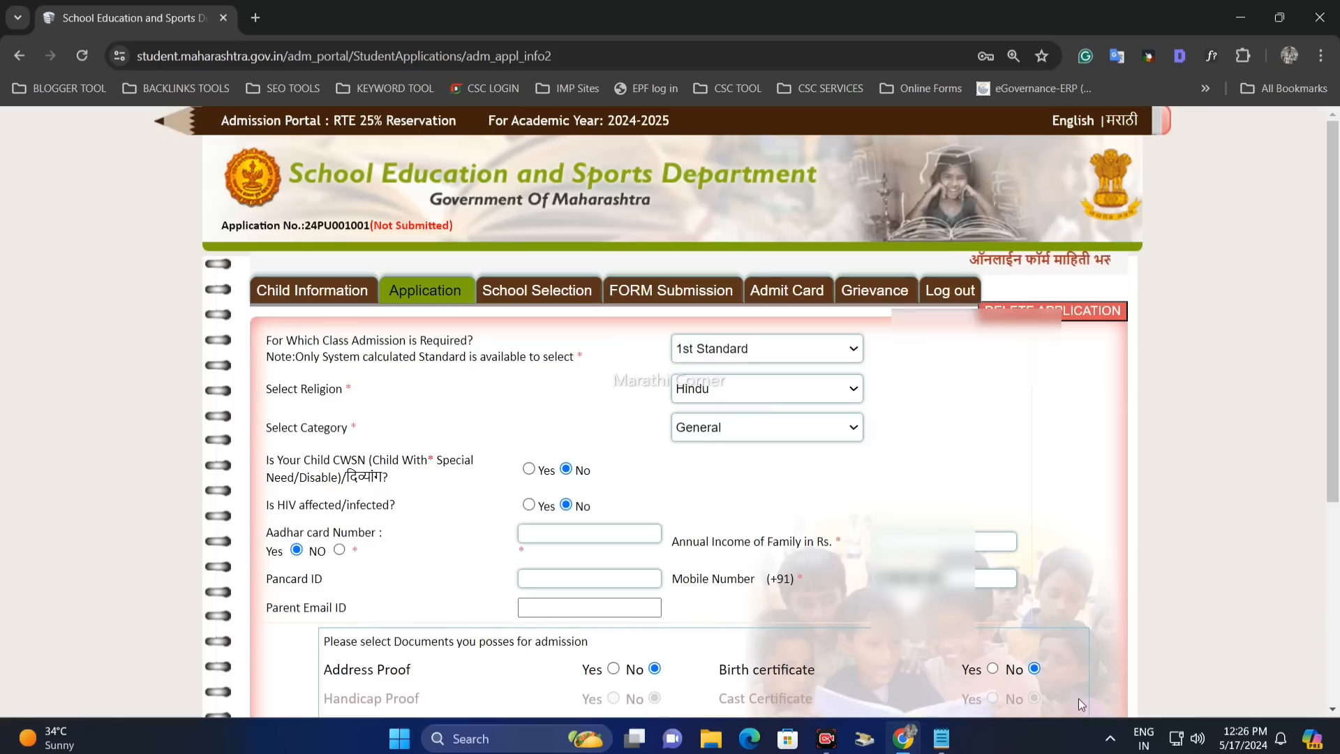
- Mark Address Proof, Birth certificate and Income Certificate Yes, then change the category to OBC
scroll(1078, 698, down, 3)
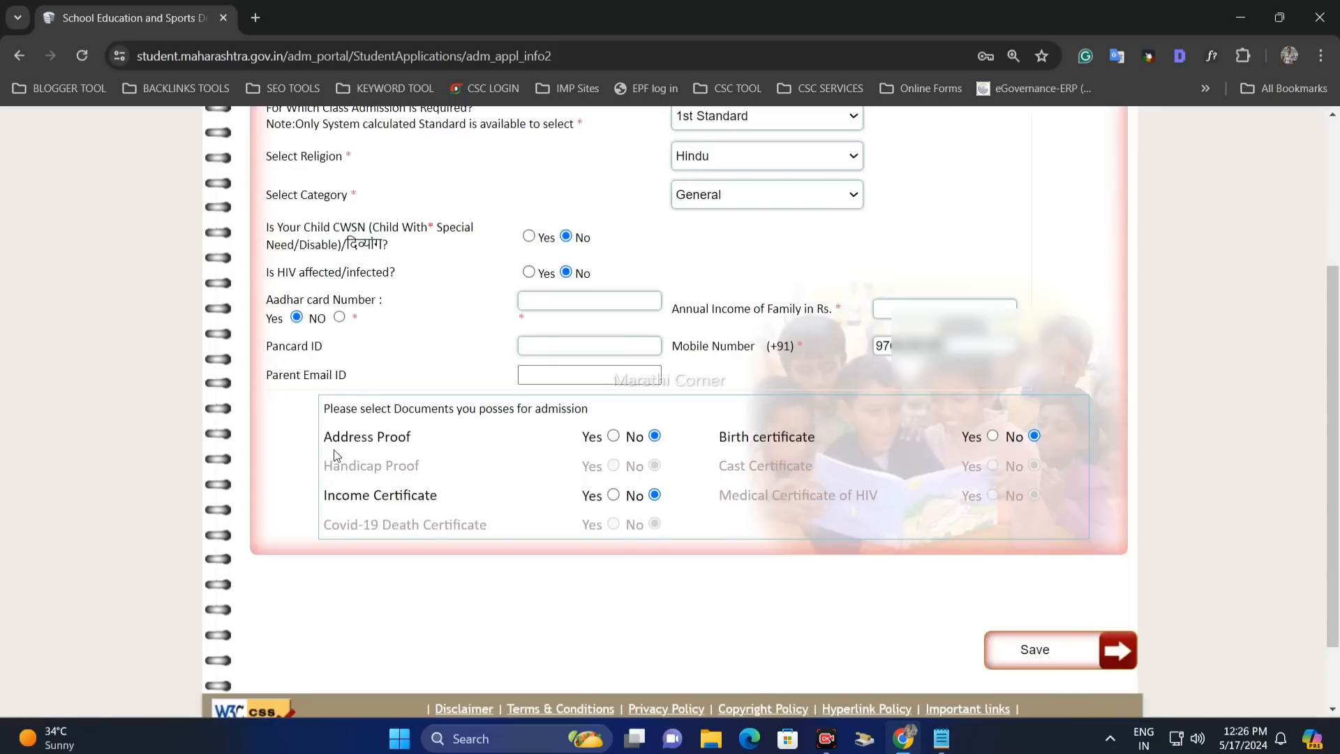
click(614, 438)
drag(741, 434, 918, 444)
click(992, 437)
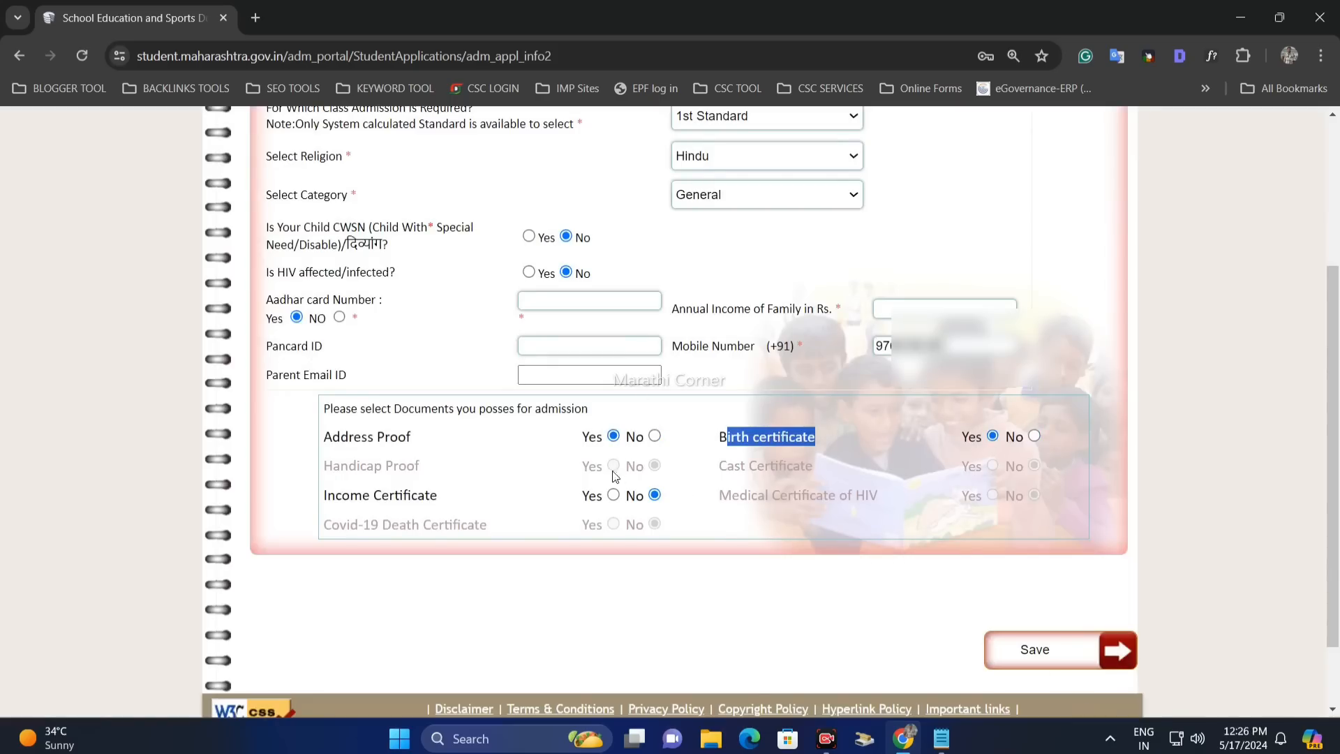
drag(345, 496, 417, 497)
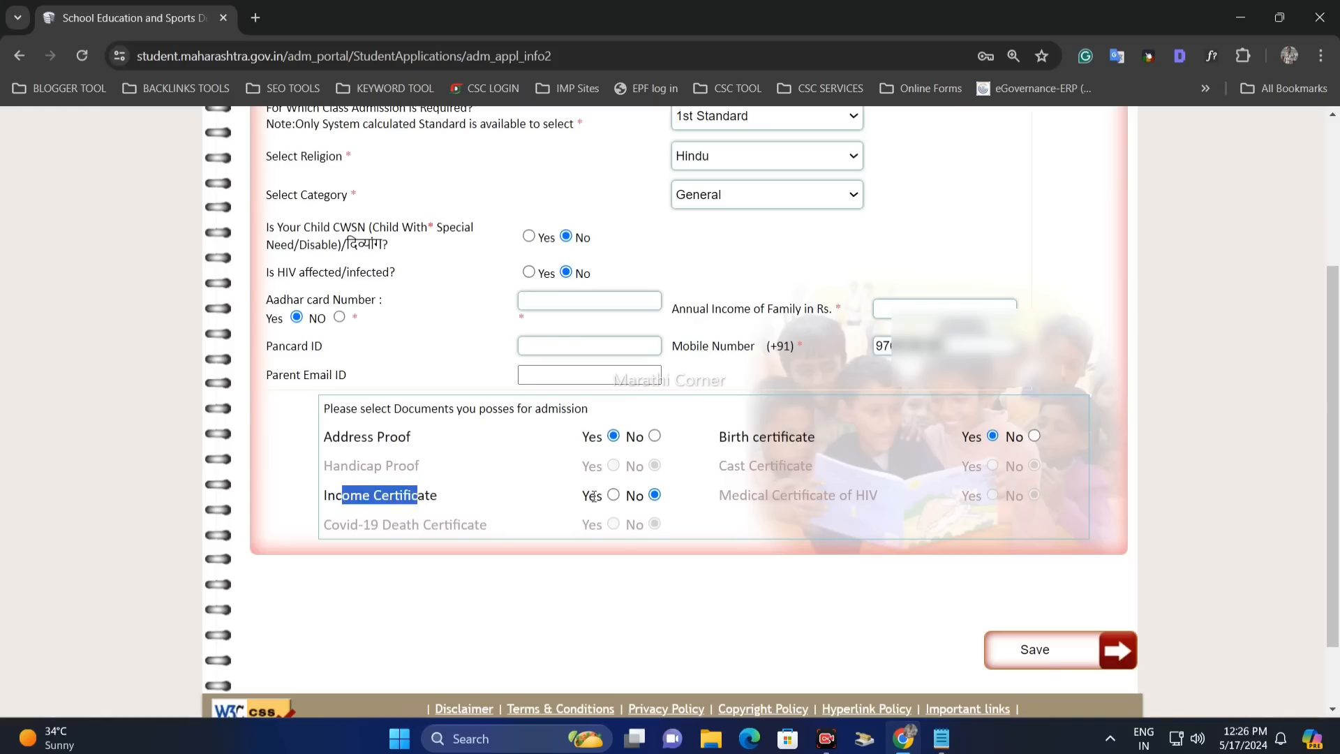
click(614, 495)
click(497, 507)
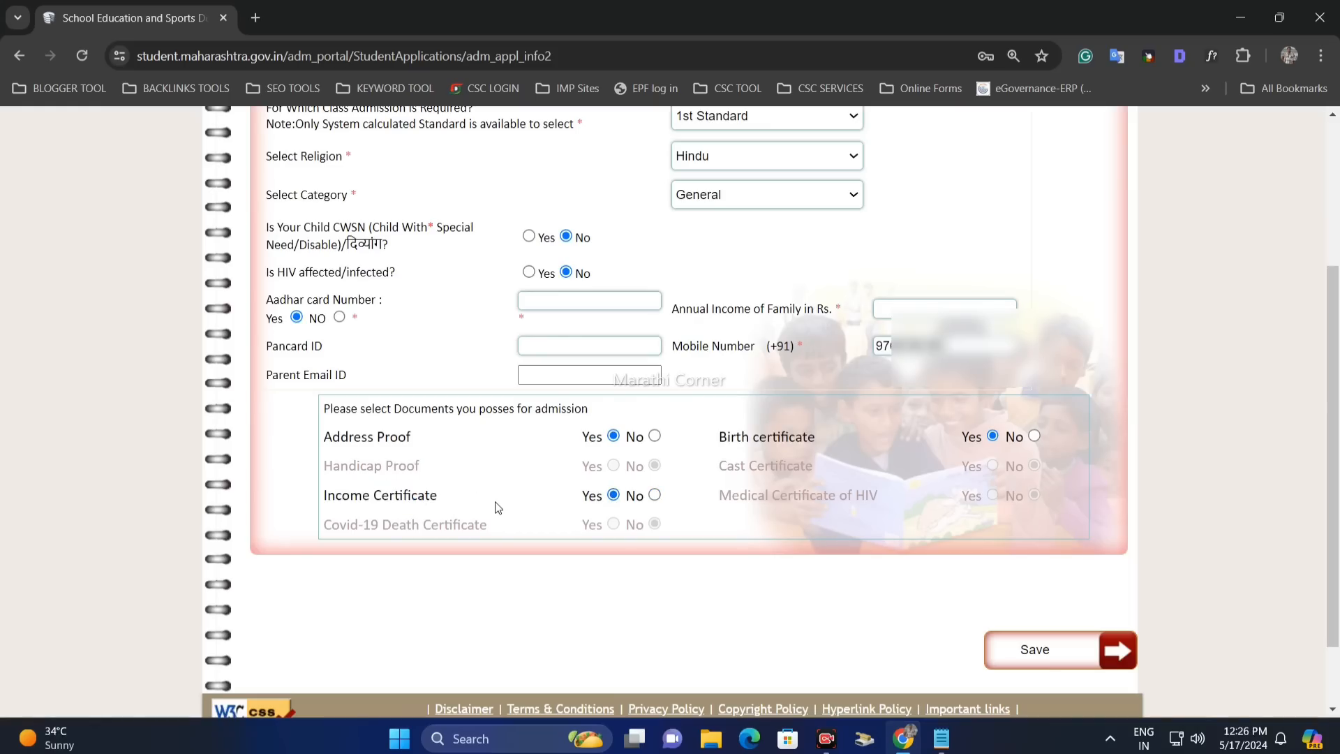
click(711, 199)
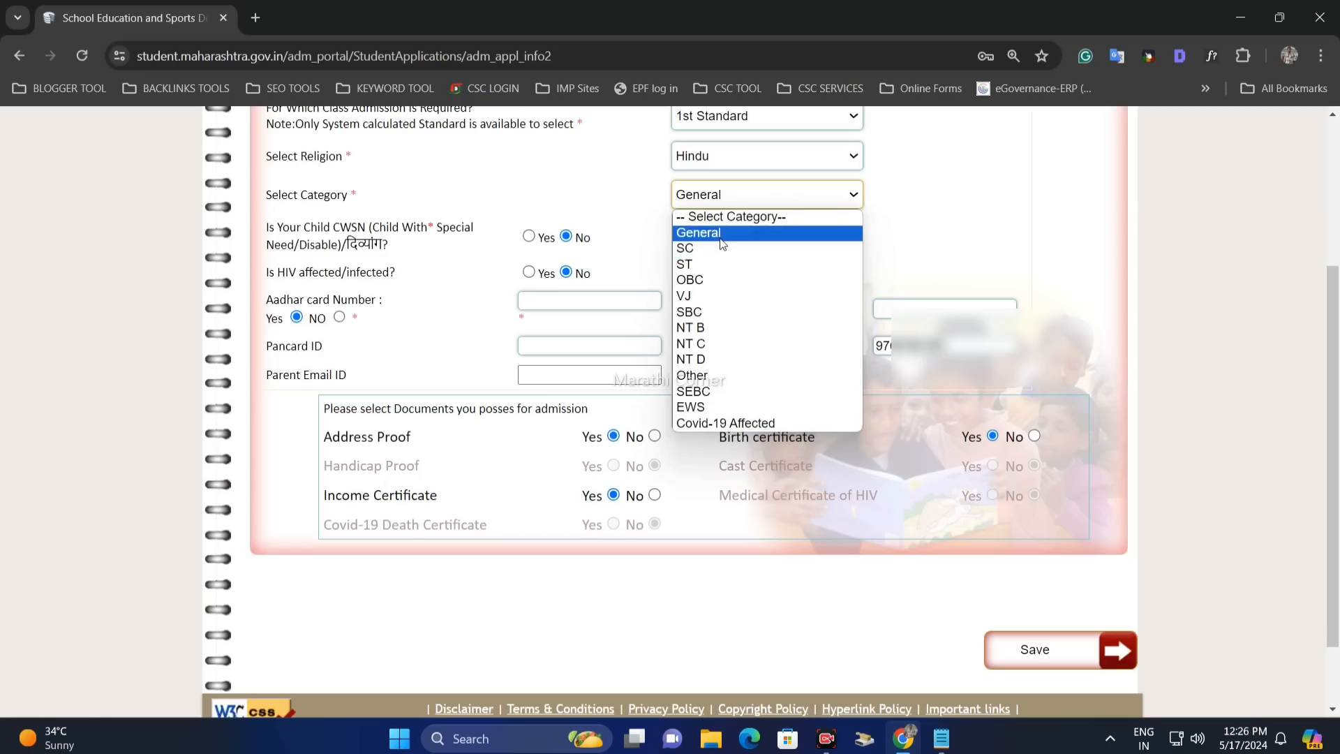
click(719, 279)
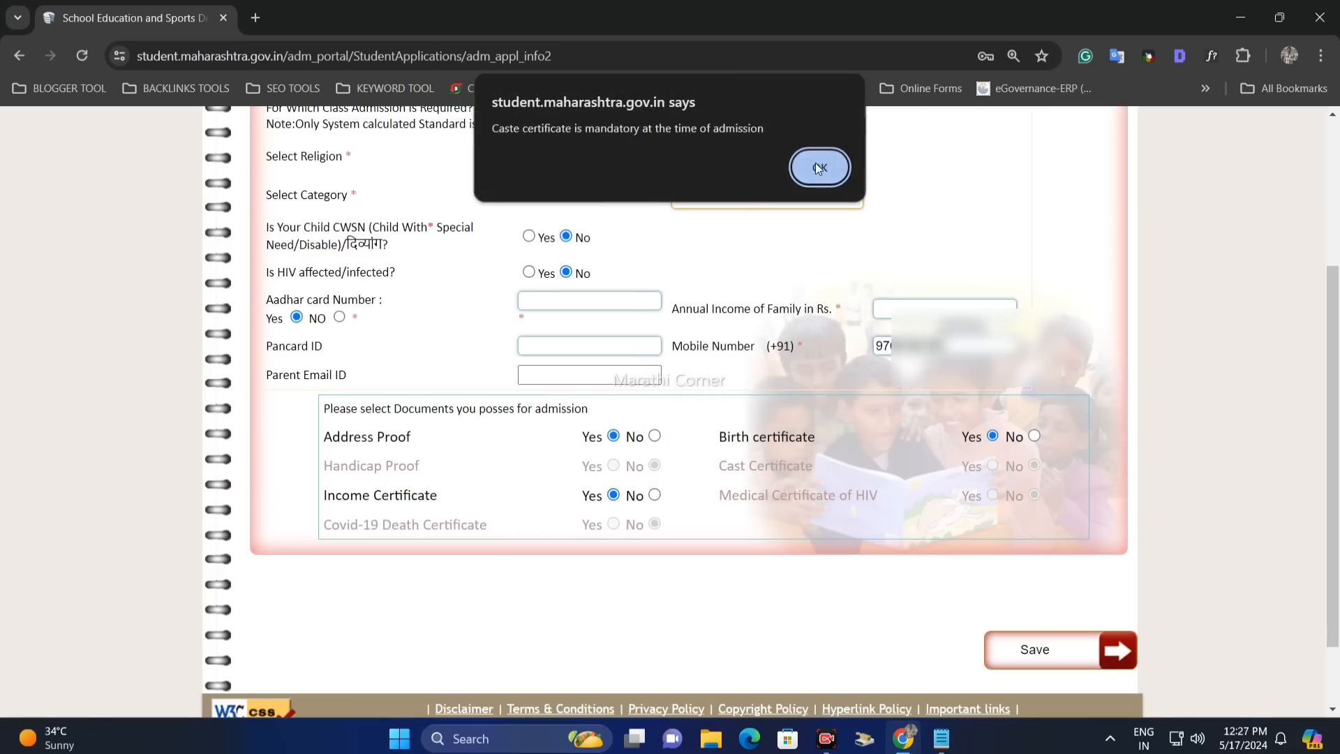
- Dismiss the caste-certificate alerts for OBC and SEBC and set the category back to General
click(818, 166)
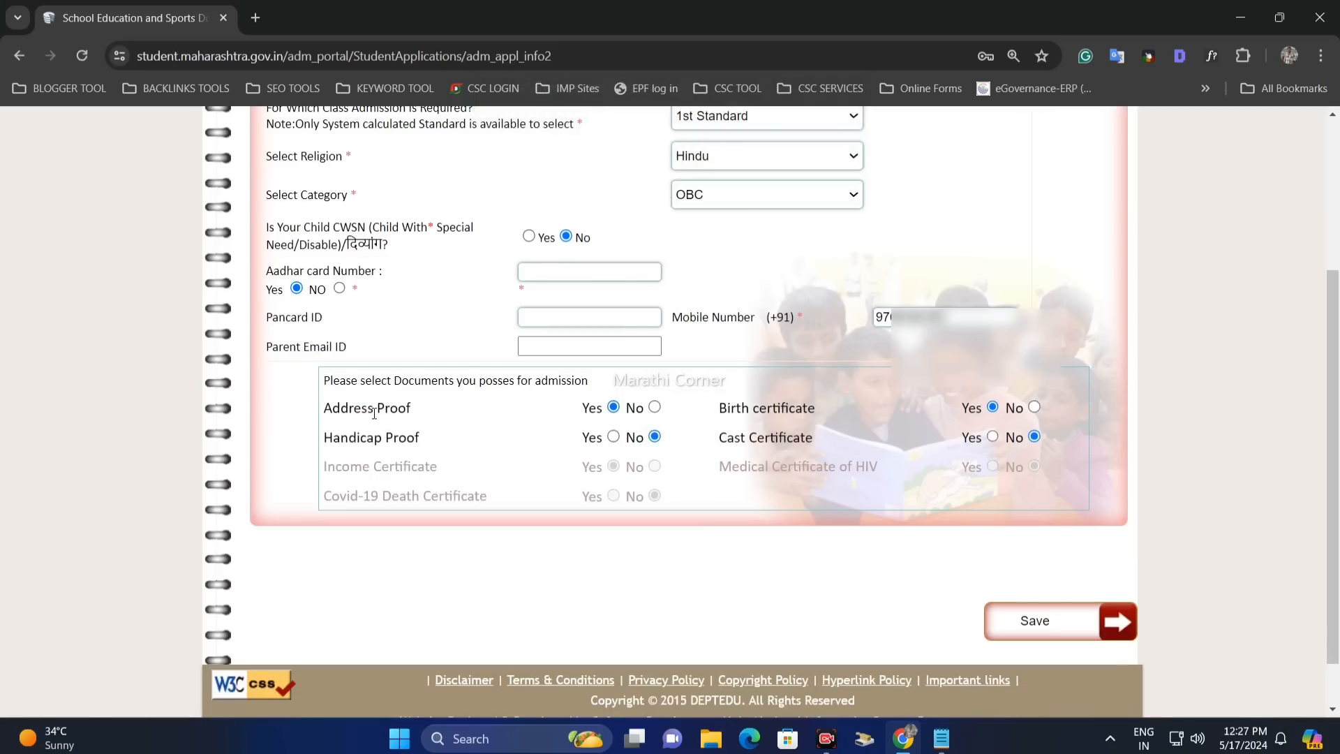
drag(374, 413, 462, 417)
click(647, 412)
click(734, 195)
click(767, 389)
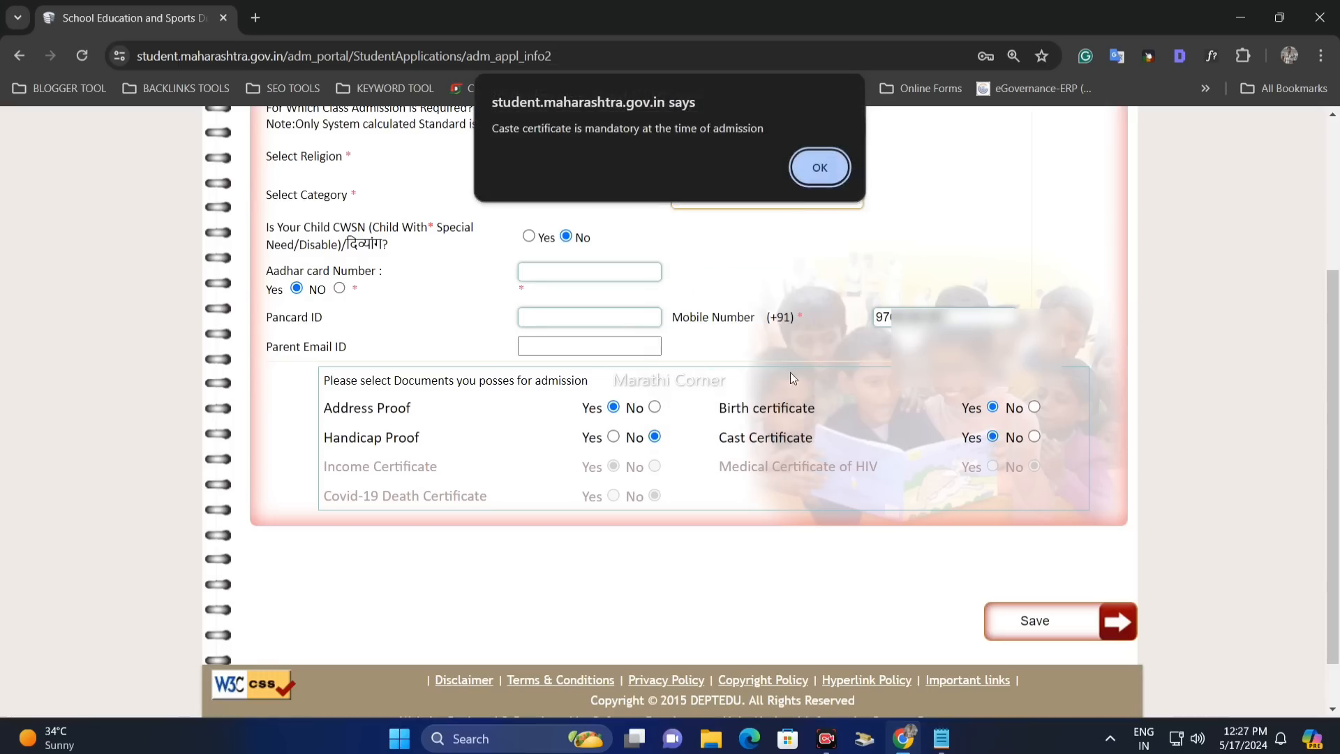
click(814, 177)
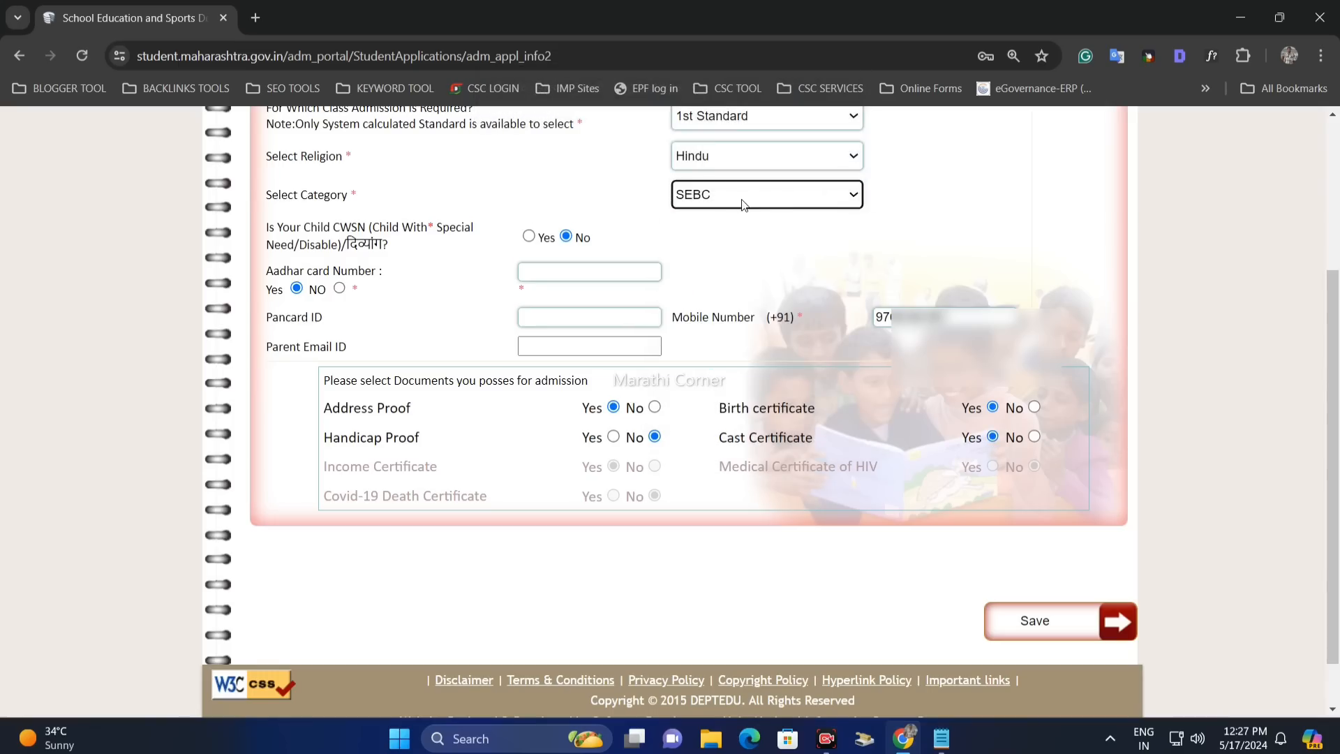
click(743, 203)
click(727, 228)
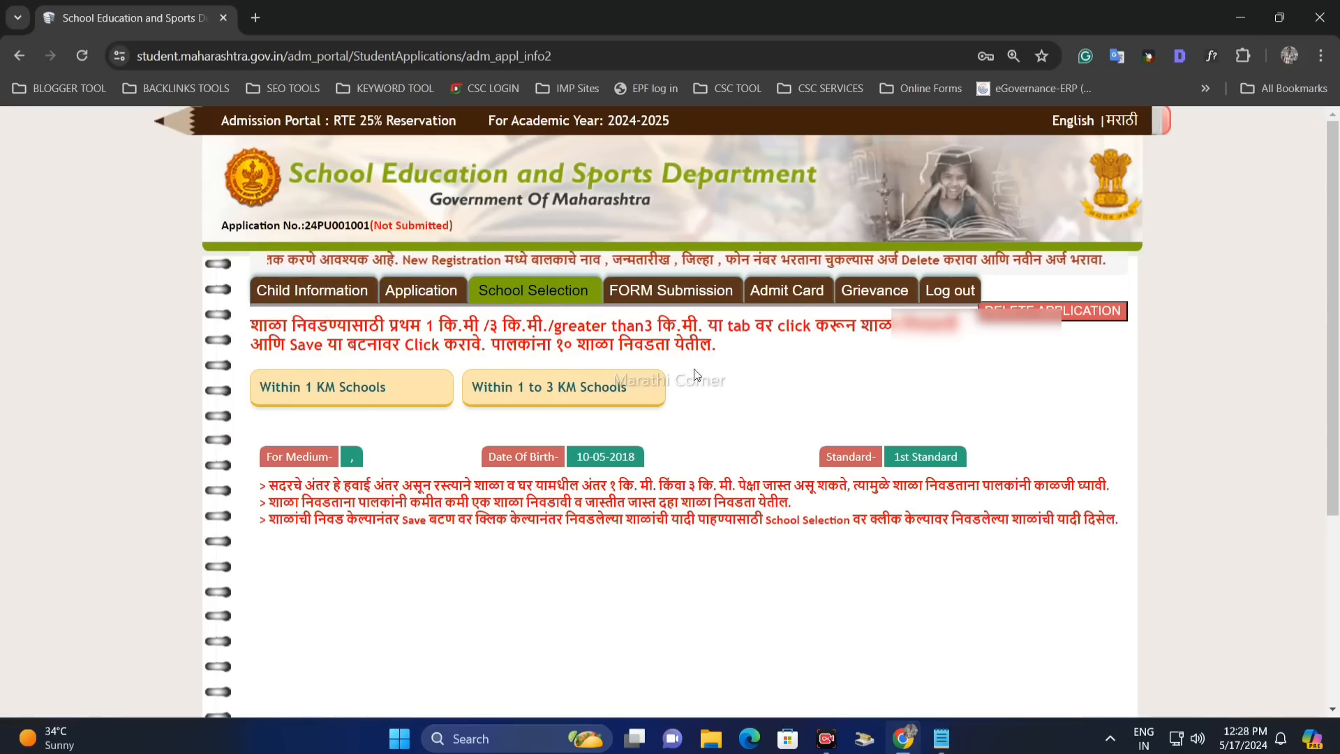
scroll(641, 345, down, 2)
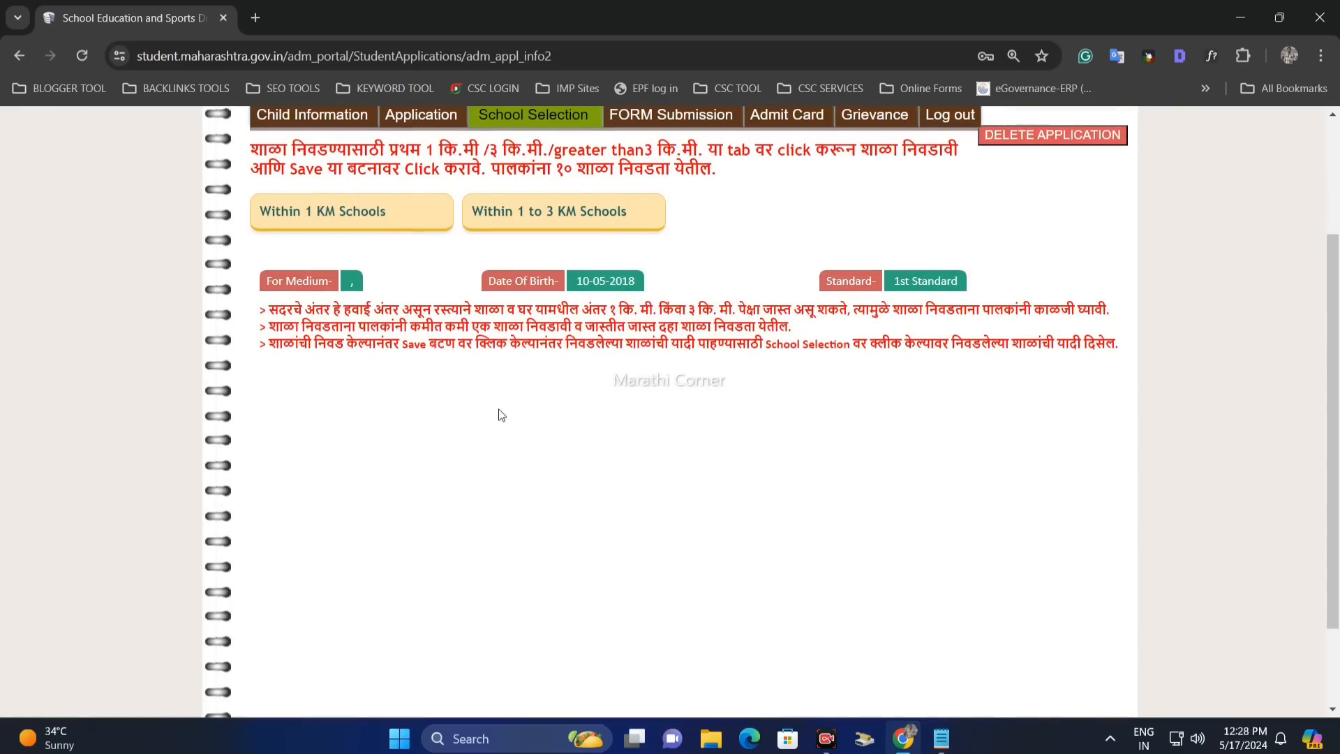
scroll(497, 412, up, 1)
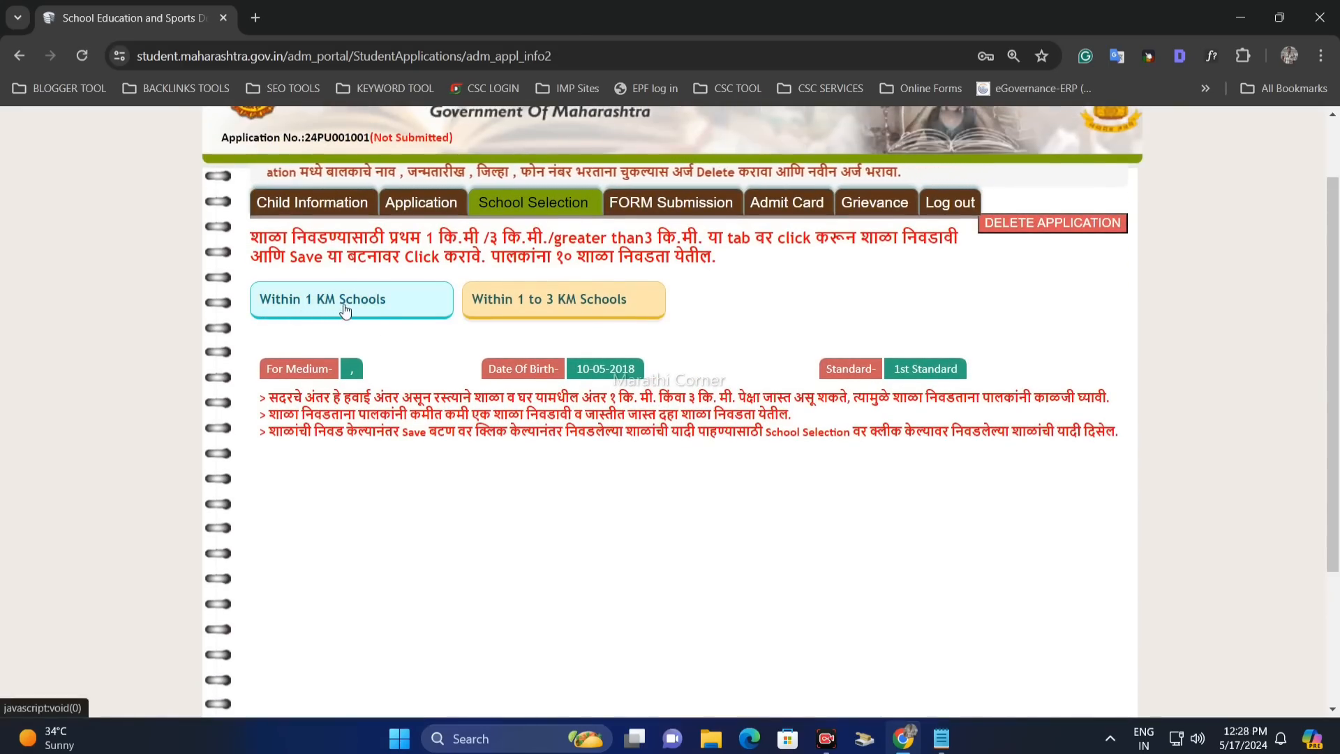
click(382, 309)
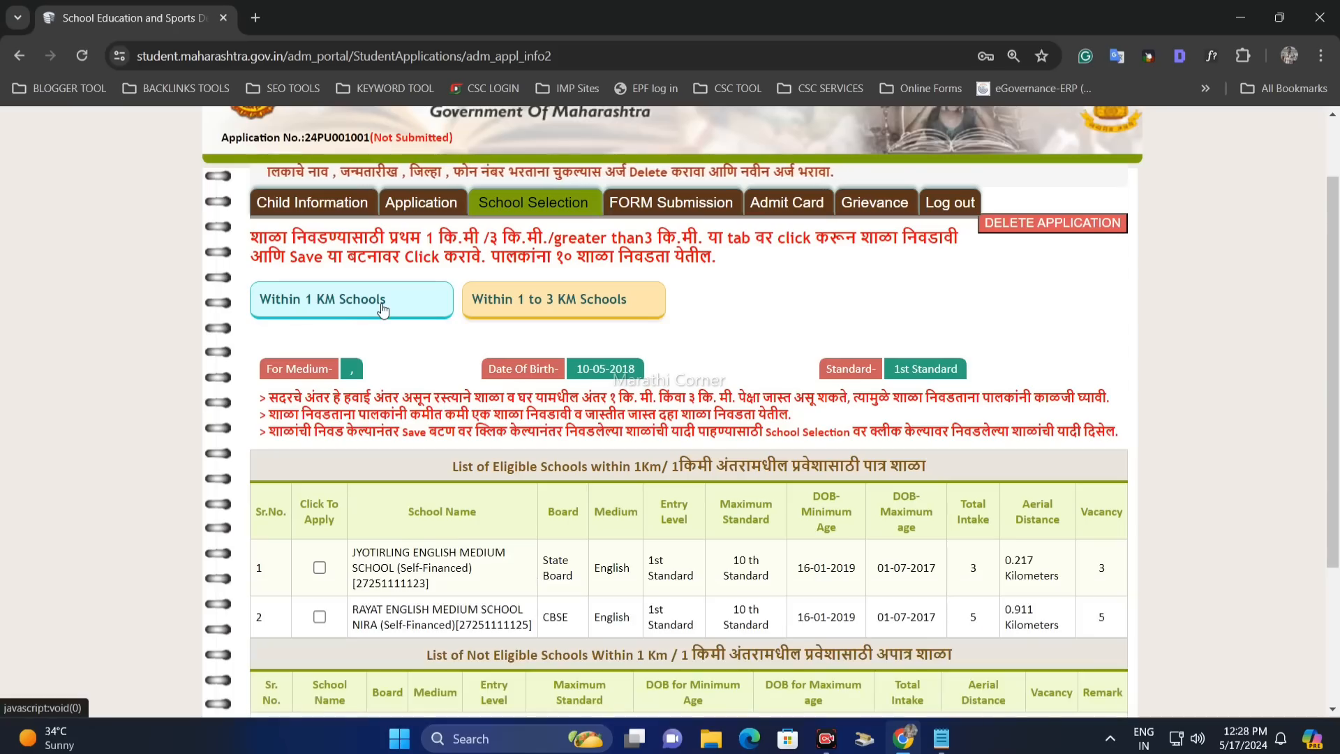
scroll(383, 309, down, 1)
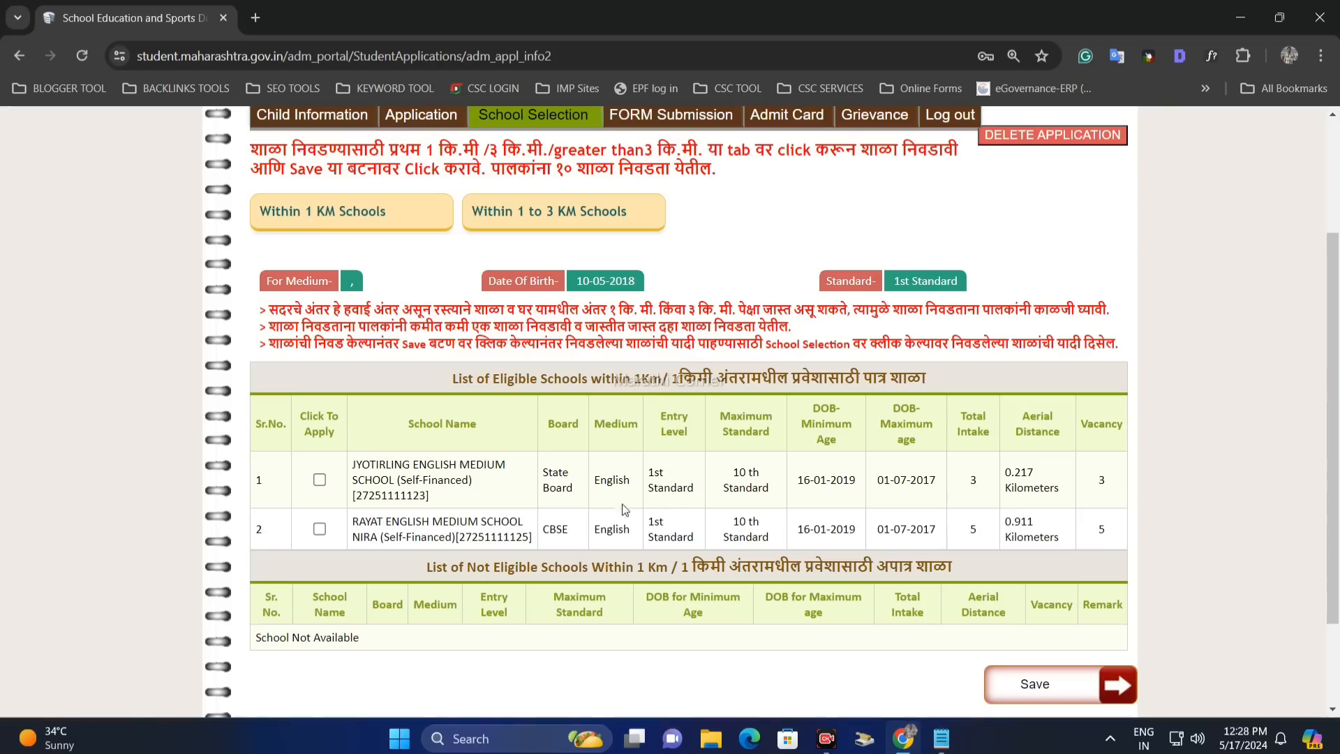
drag(594, 424, 647, 421)
drag(595, 480, 635, 480)
drag(600, 531, 617, 530)
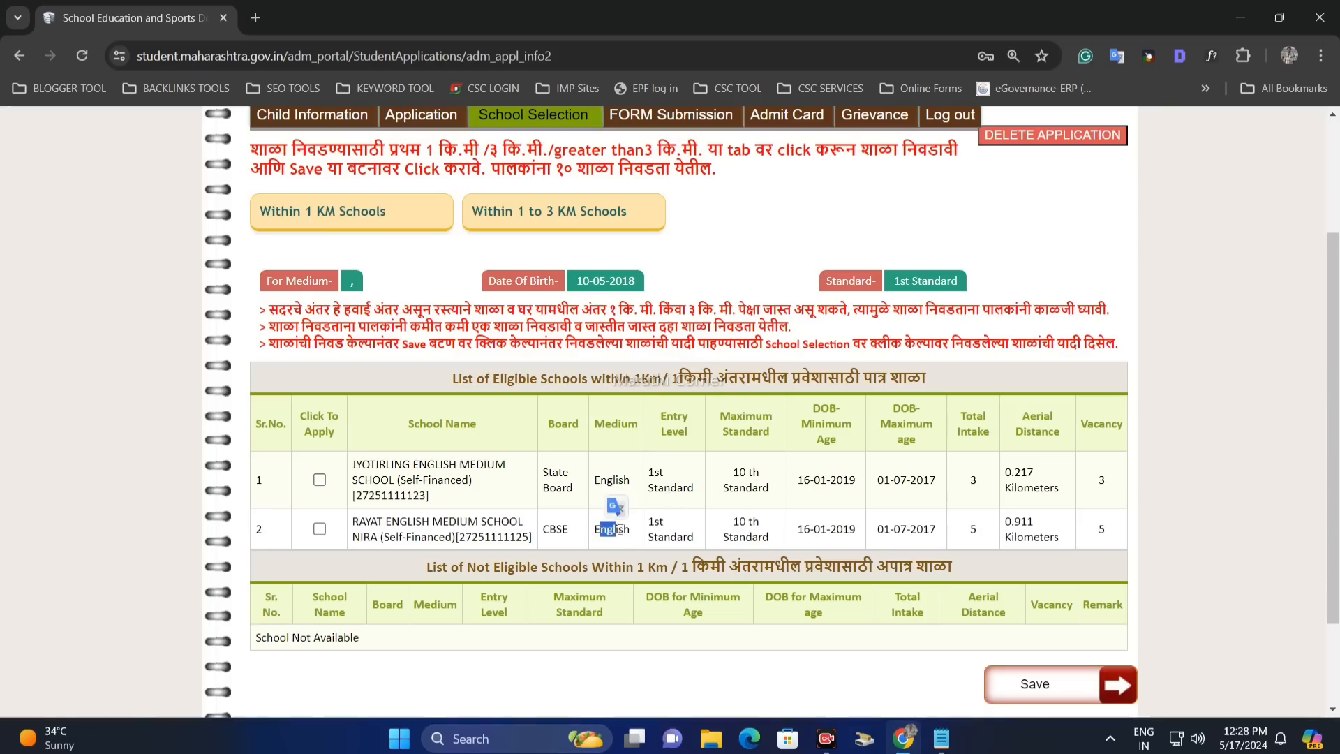
click(546, 475)
drag(543, 472, 559, 529)
click(566, 505)
click(572, 538)
drag(1083, 423, 1110, 491)
click(1101, 529)
click(1109, 496)
click(559, 221)
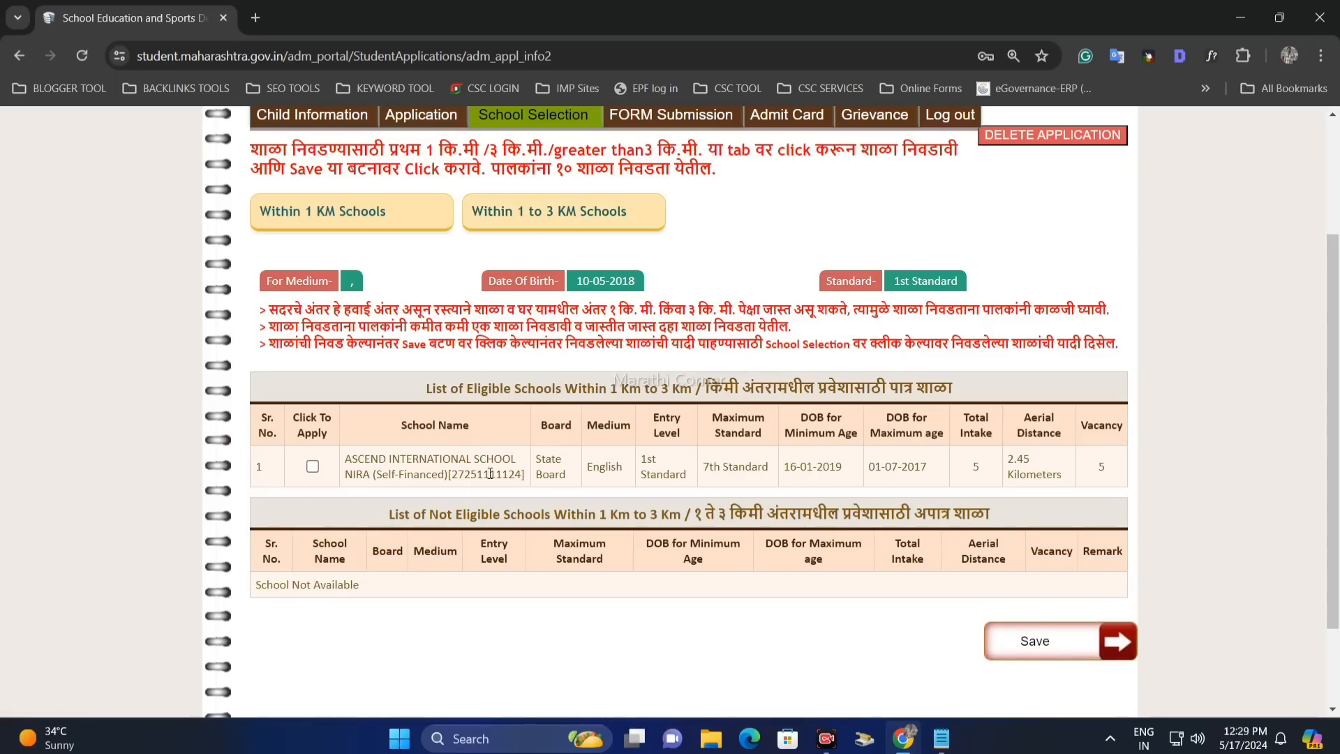
click(388, 216)
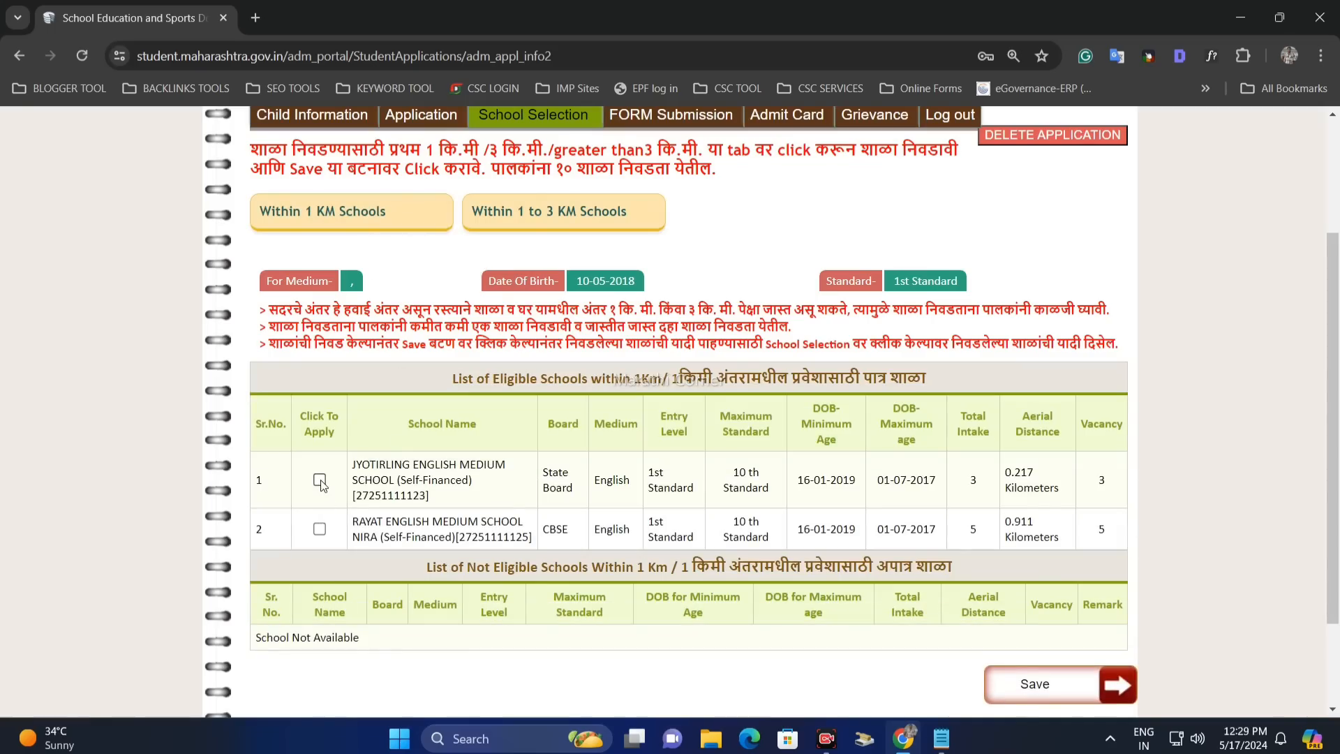
- Tick Jyotirling and Rayat under Within 1 KM and Ascend International under 1 to 3 KM
click(541, 210)
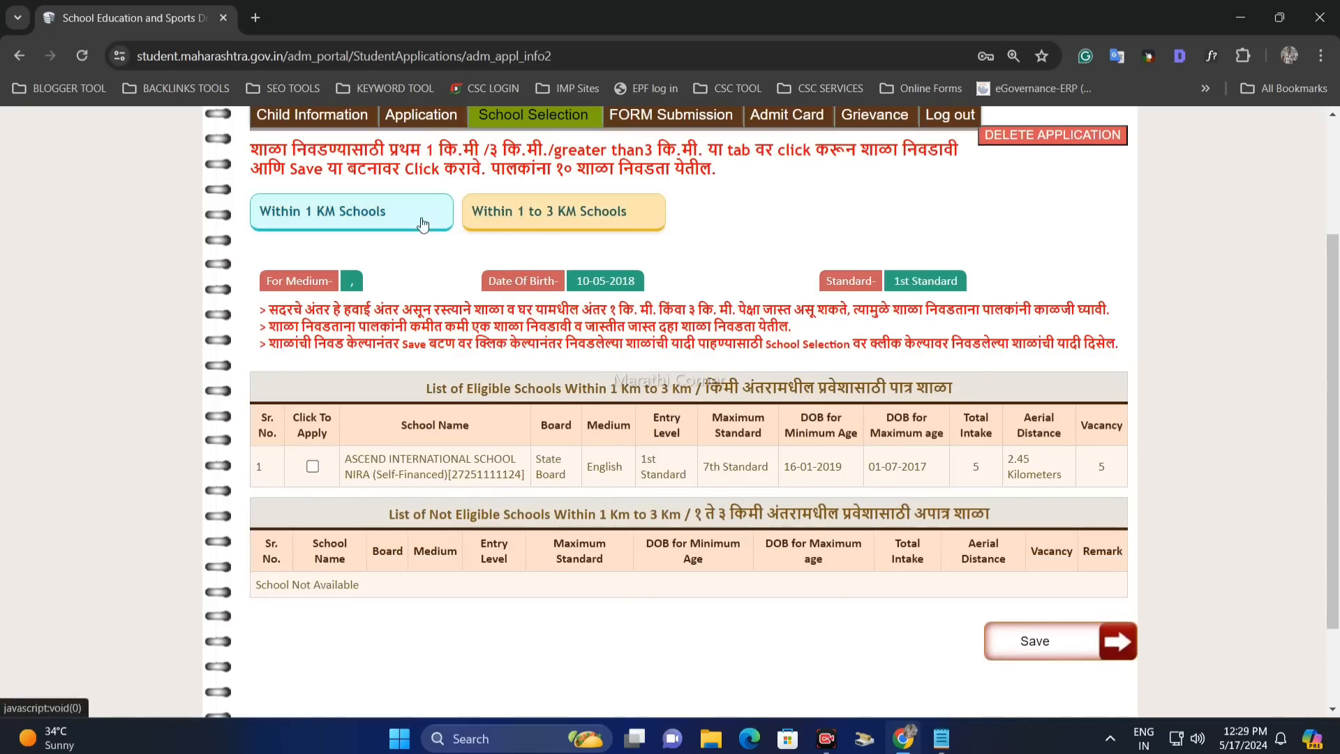
click(422, 222)
click(320, 528)
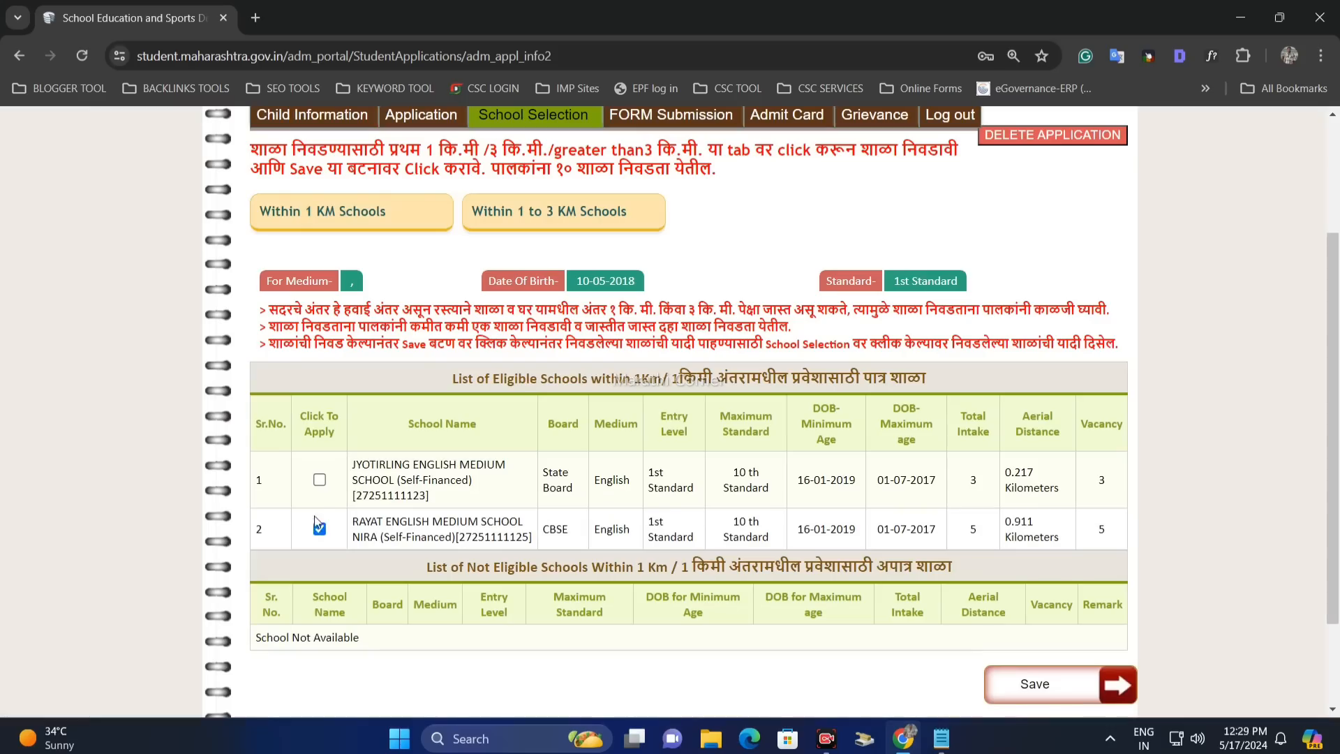
click(319, 479)
click(558, 211)
click(312, 466)
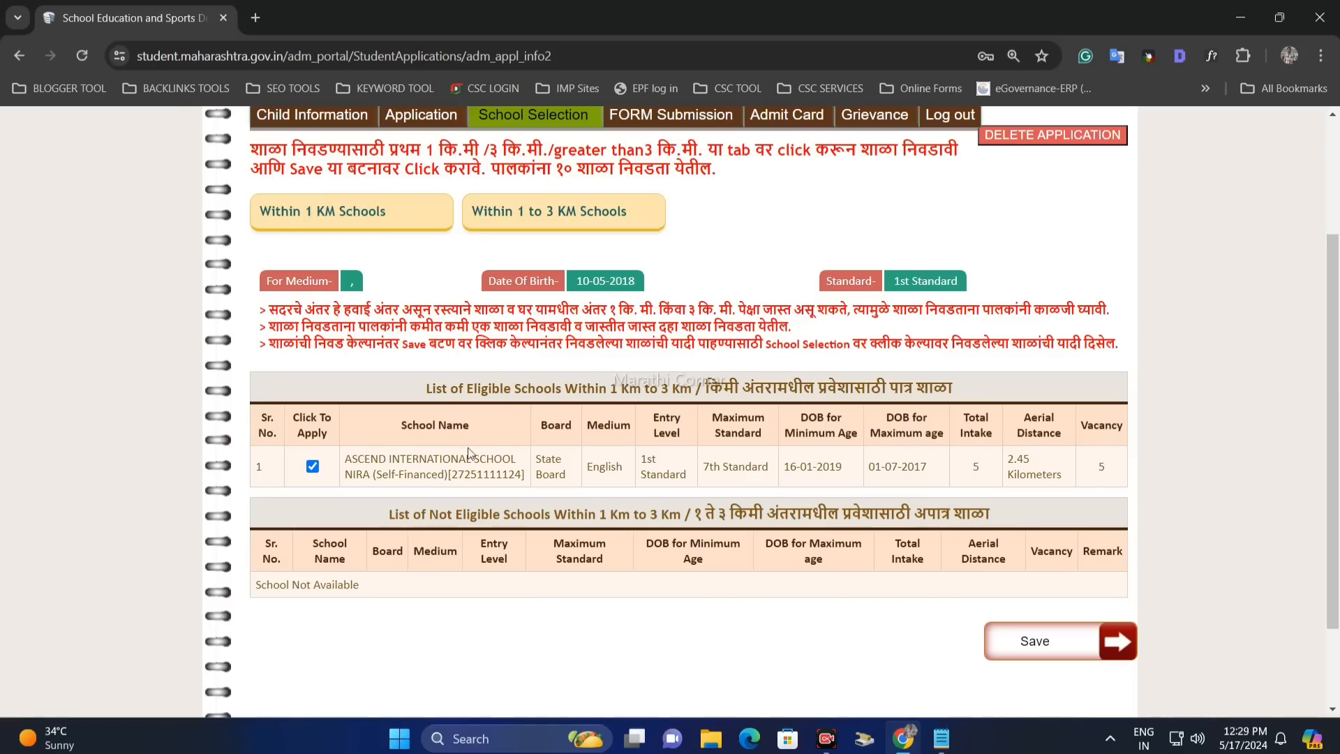
click(419, 222)
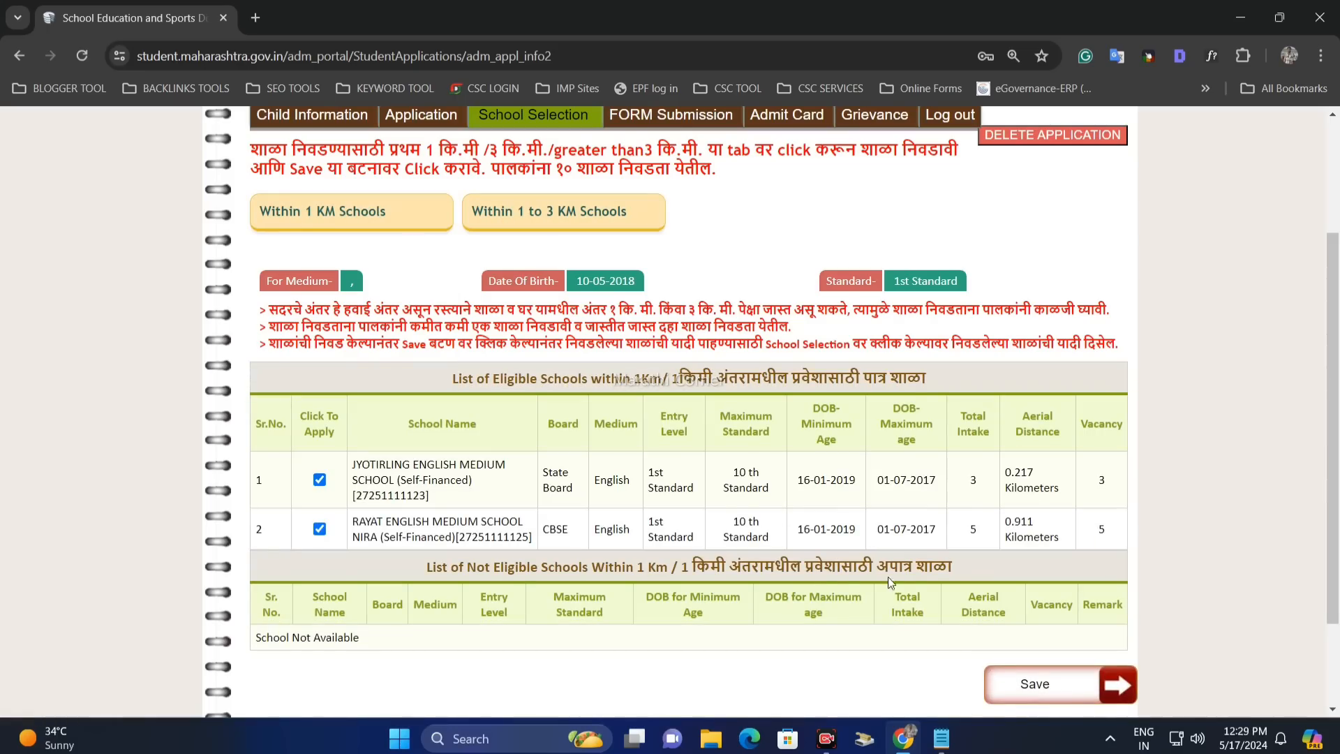
- Save the school selection and dismiss the saved-successfully message
scroll(921, 536, down, 1)
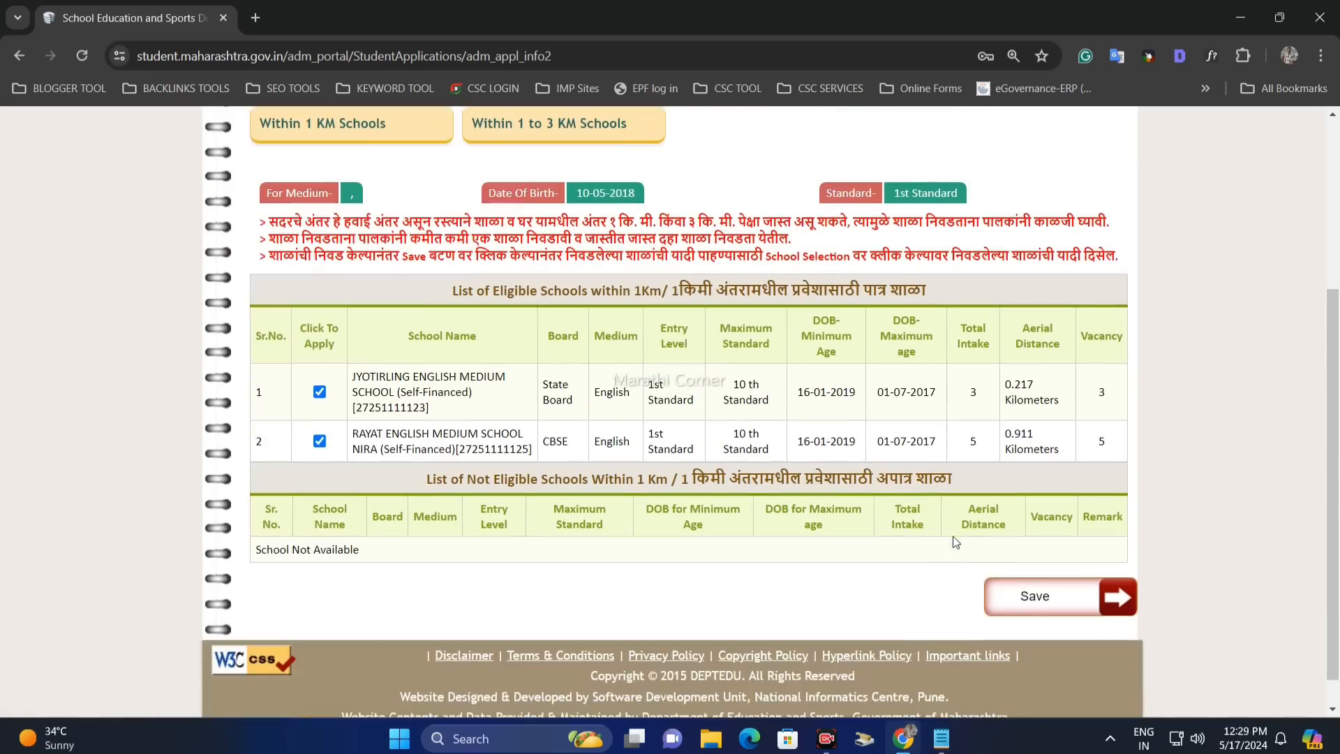
click(1051, 606)
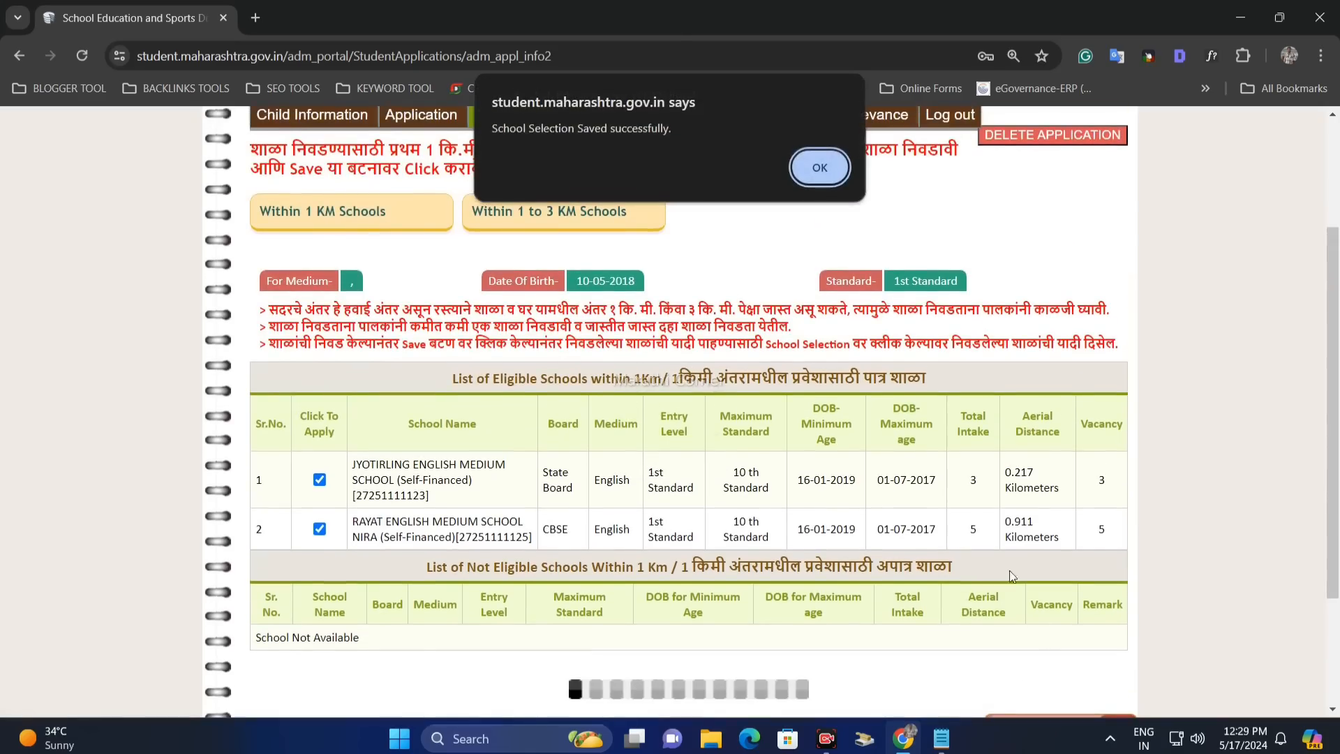
drag(503, 127, 826, 170)
click(823, 171)
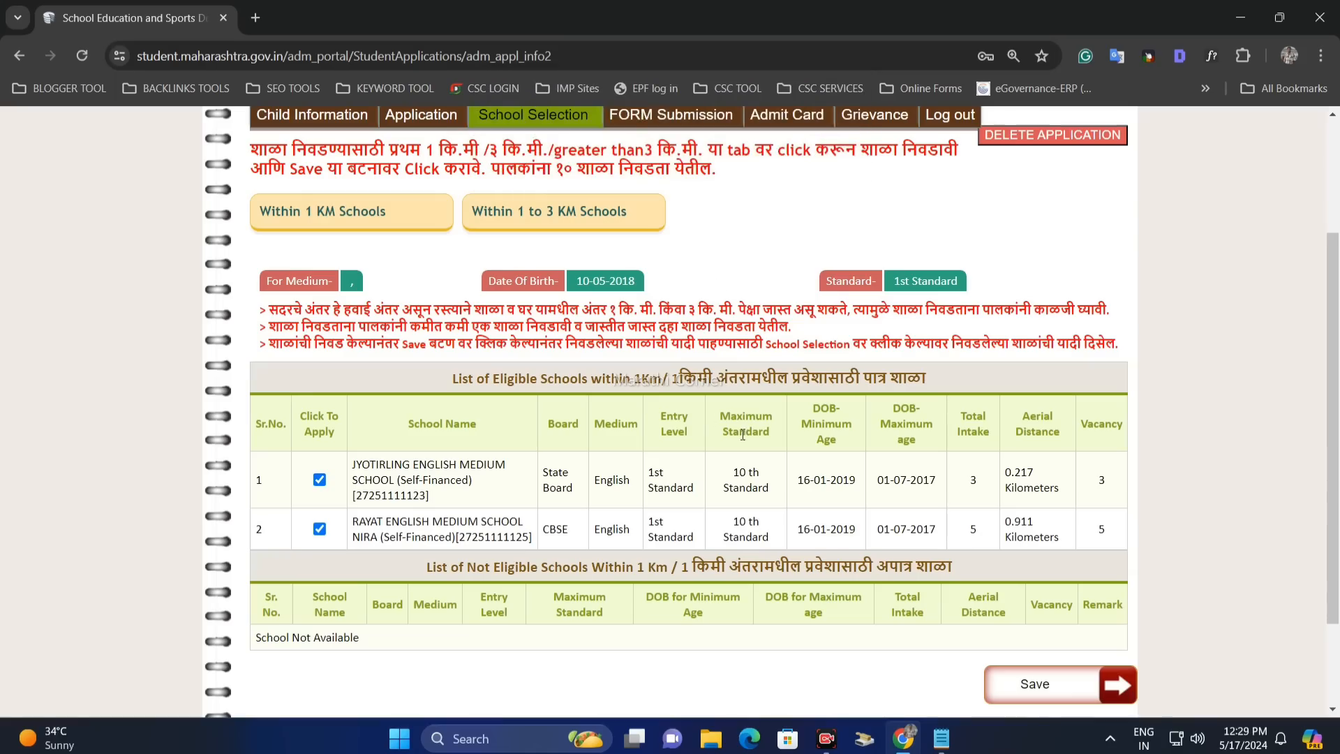
scroll(755, 429, down, 1)
scroll(697, 314, up, 3)
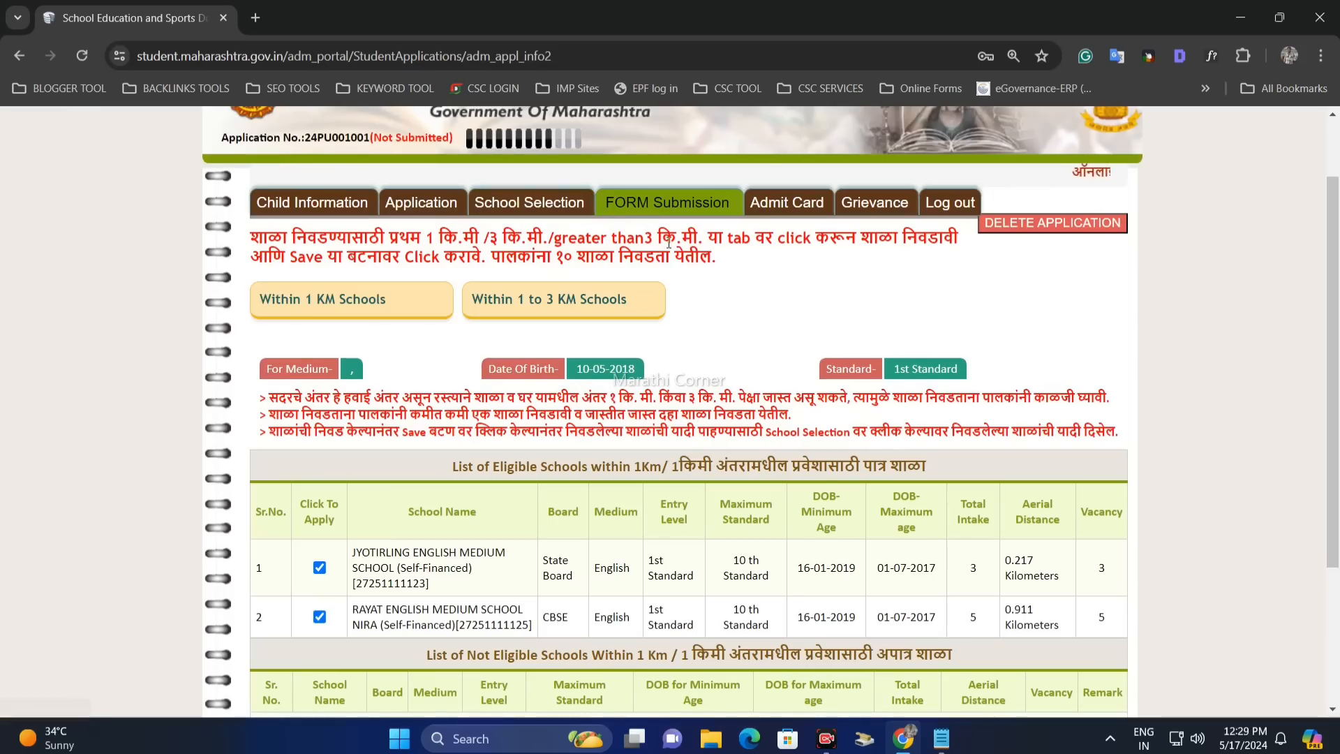
- Scroll through the application summary down to the Selected School Details table listing three schools
scroll(783, 487, down, 1)
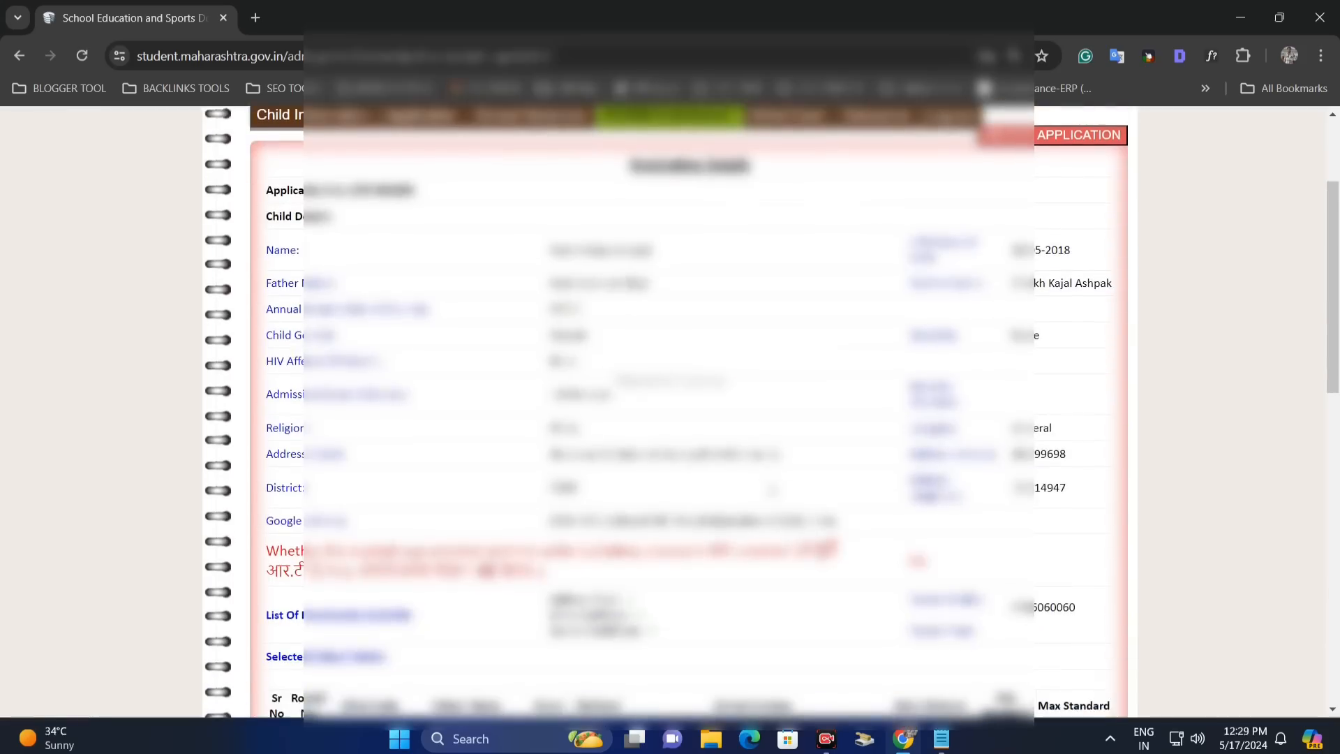
scroll(786, 485, up, 2)
scroll(786, 485, up, 1)
scroll(775, 419, down, 3)
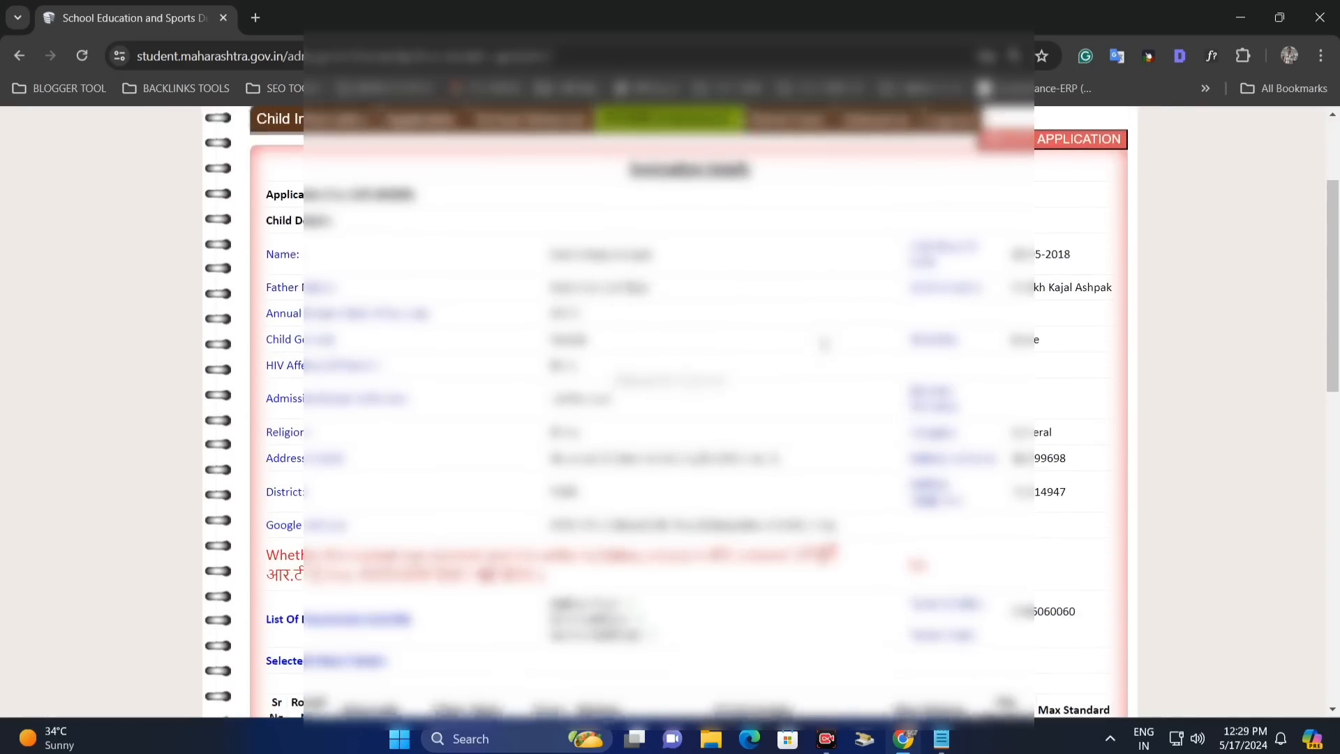
scroll(845, 360, down, 1)
scroll(845, 359, down, 4)
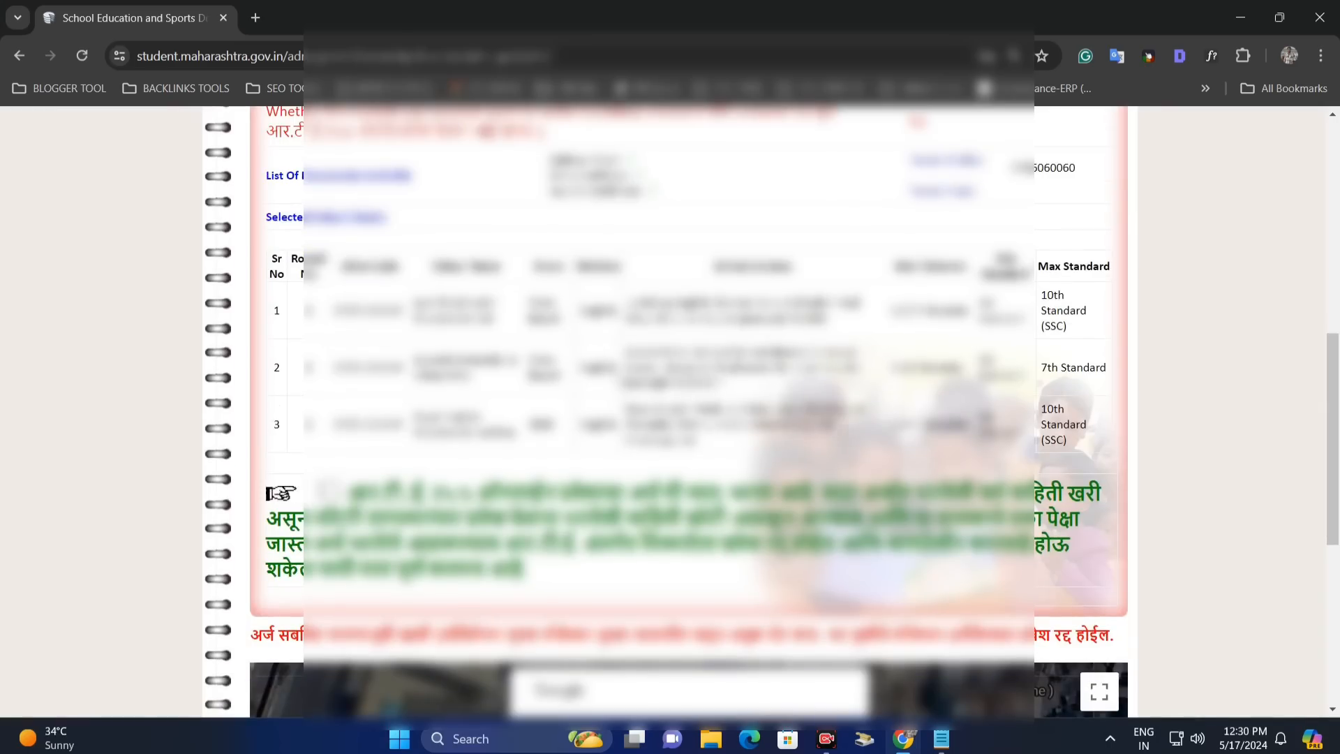
scroll(842, 412, up, 6)
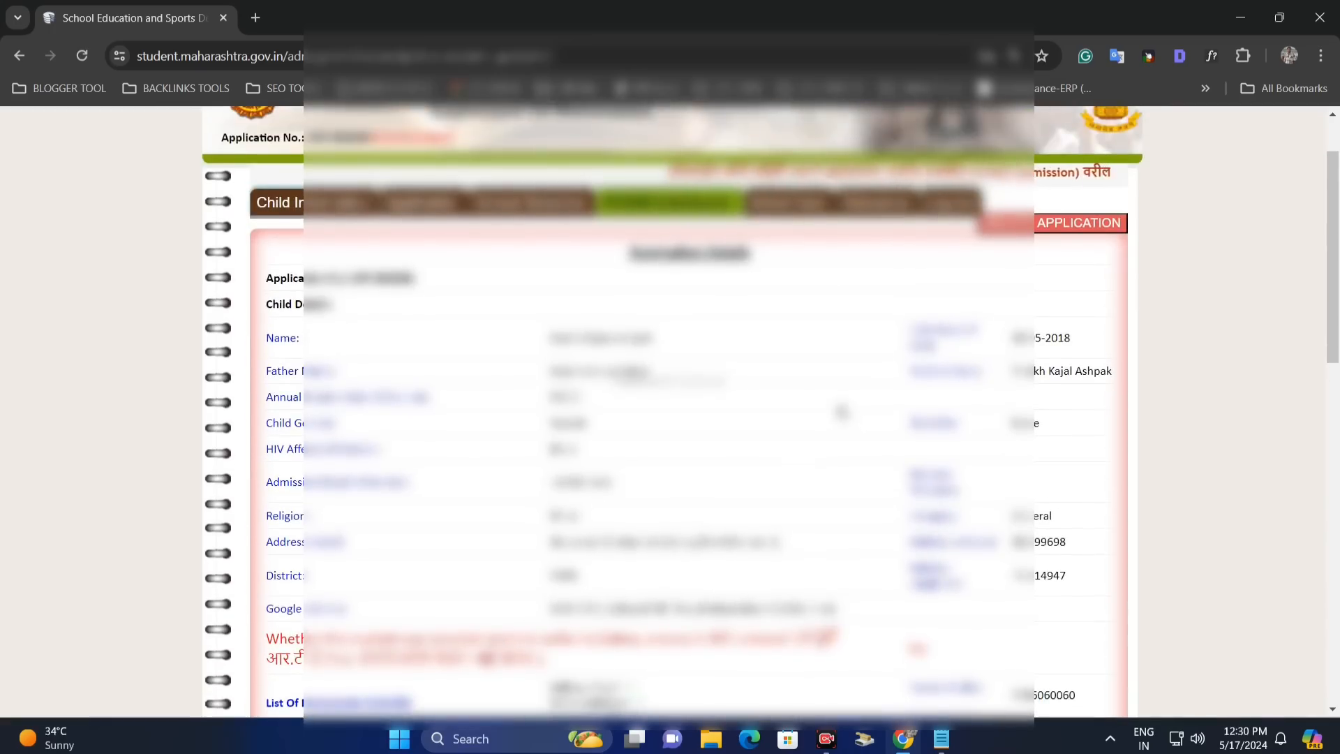
scroll(841, 412, down, 2)
scroll(1087, 709, down, 5)
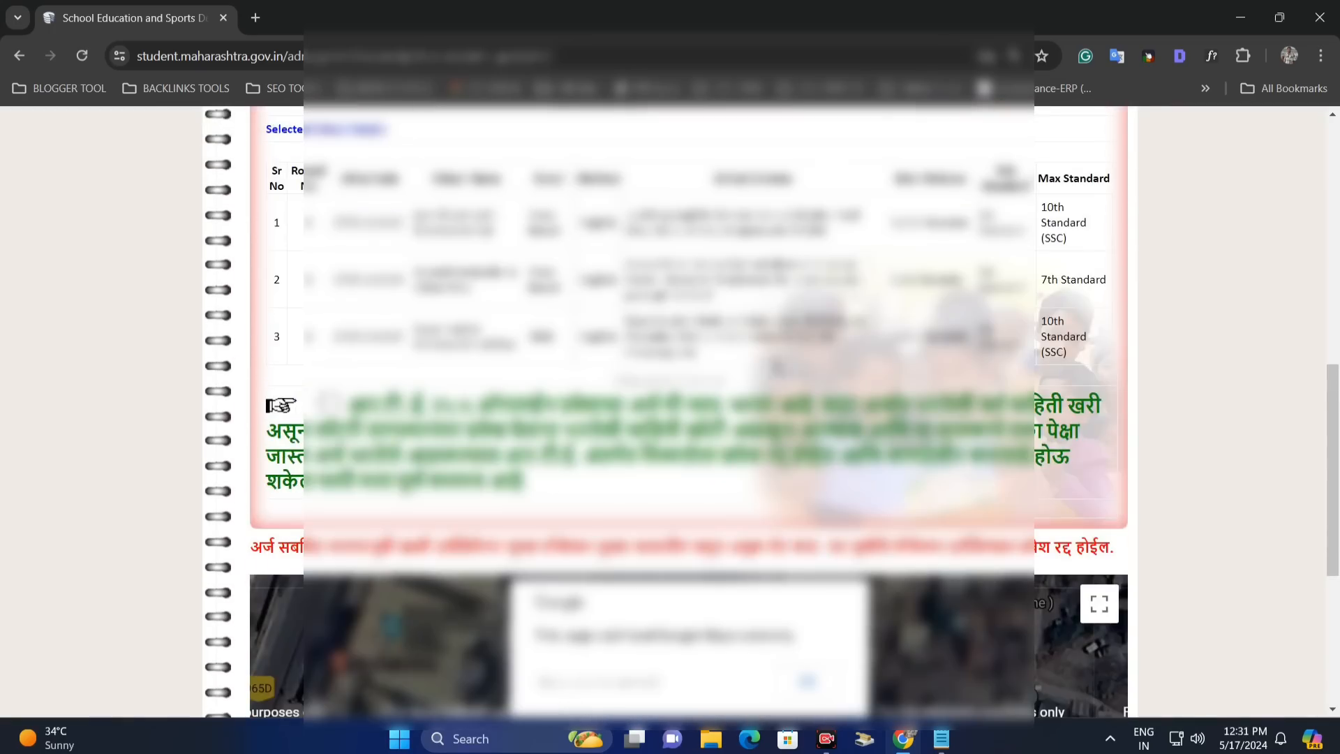
- Accept the self-declaration and confirm and submit the application
click(344, 406)
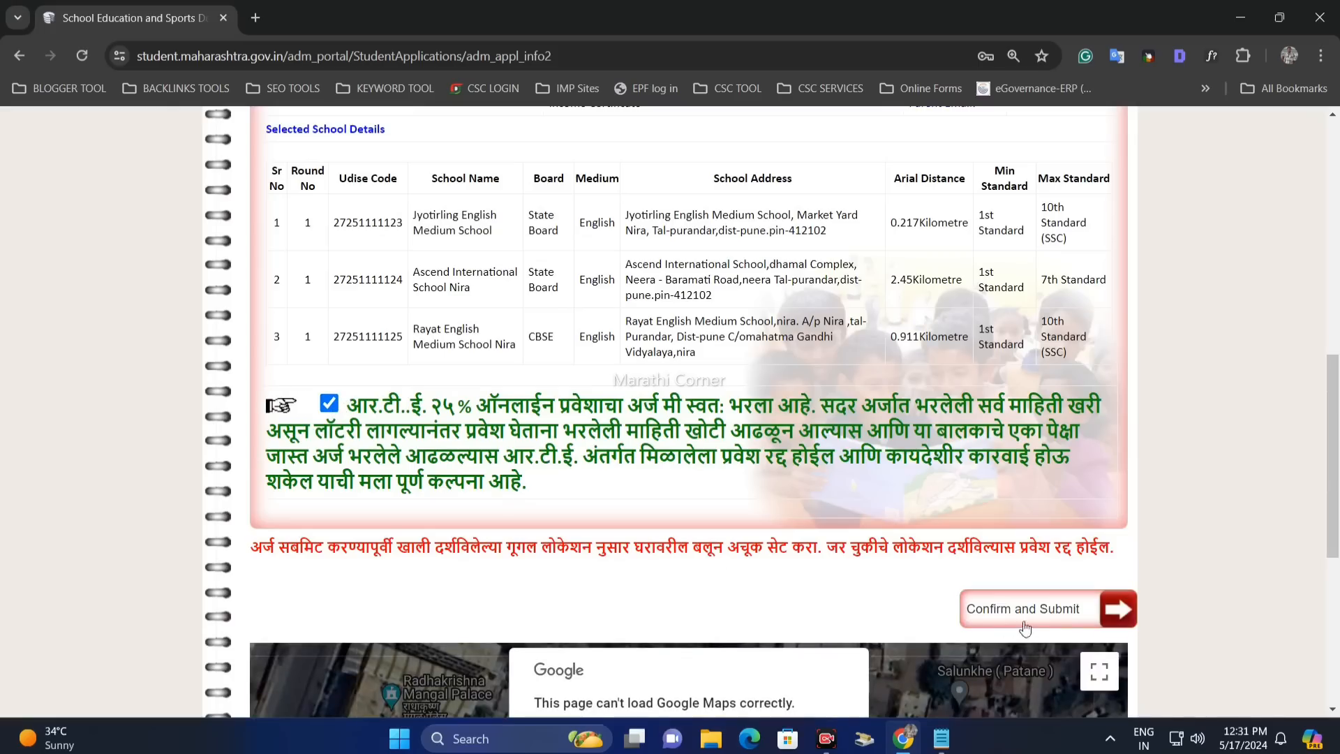
scroll(1072, 688, down, 1)
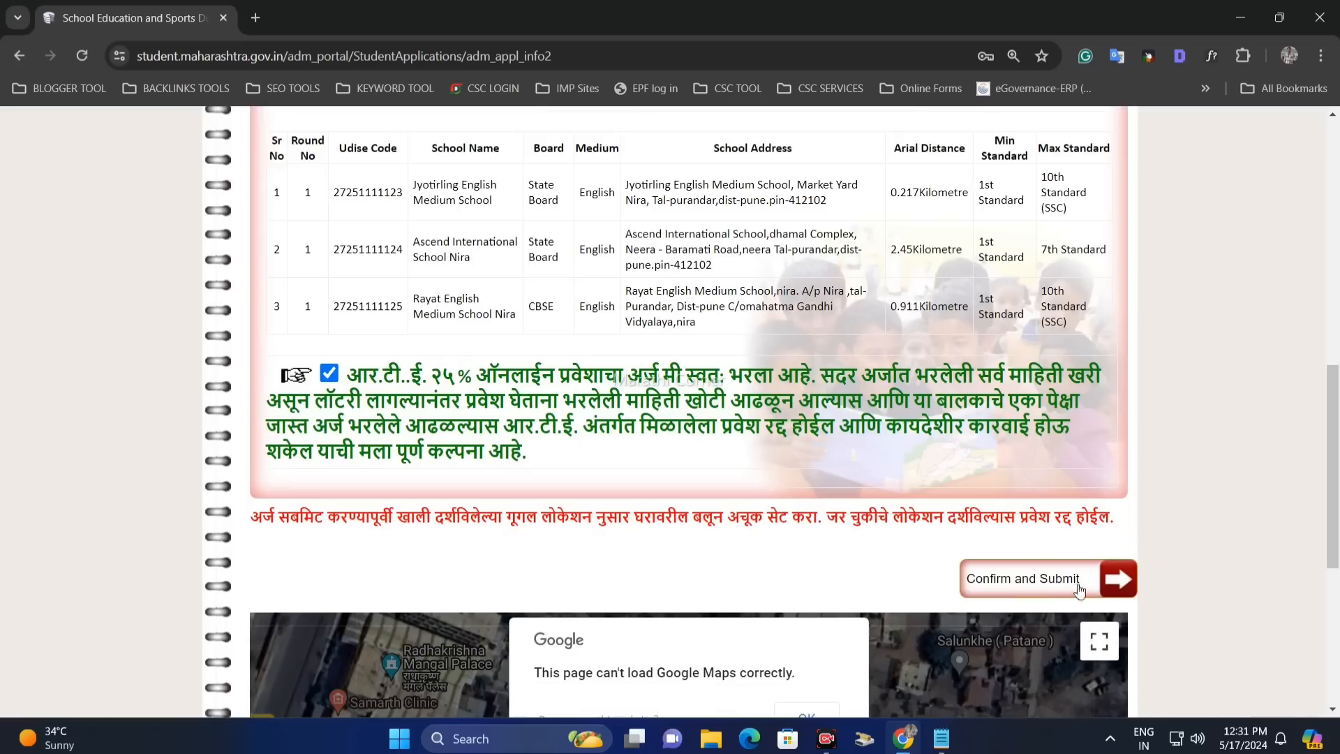
click(1056, 597)
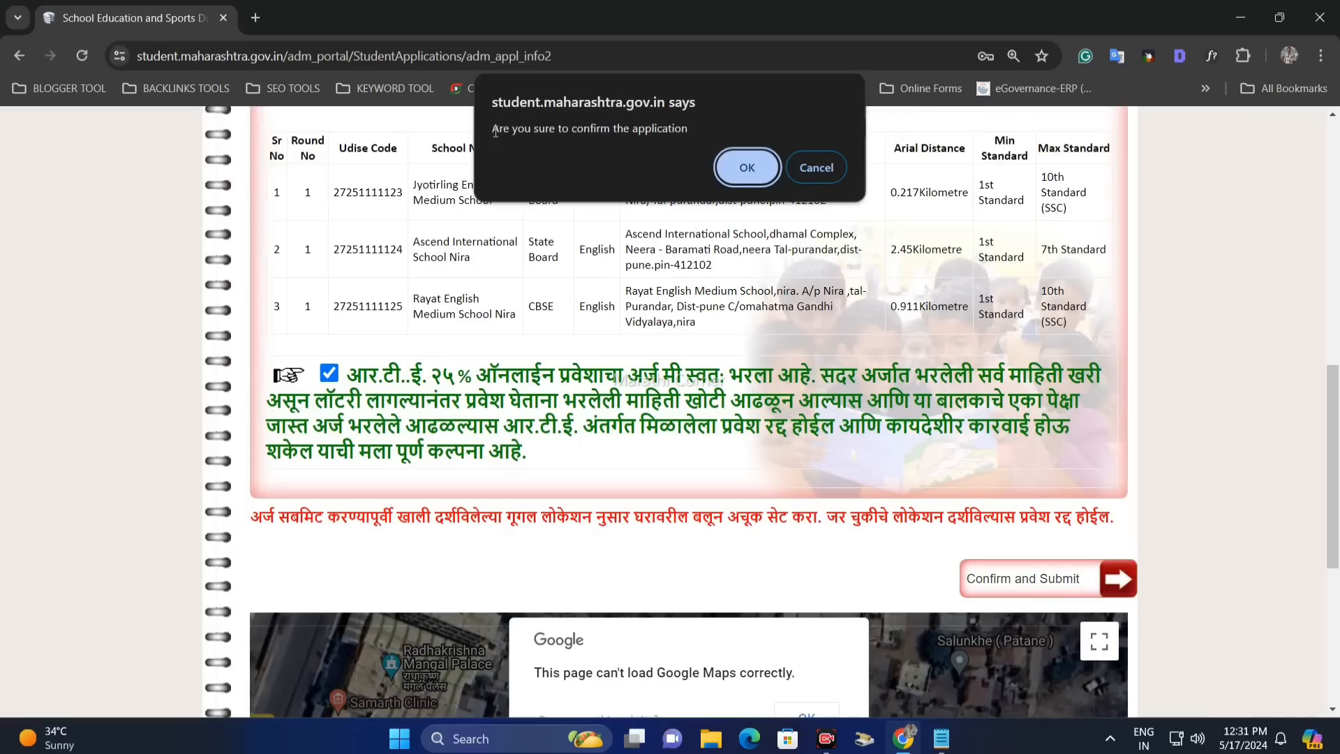
drag(494, 129, 669, 134)
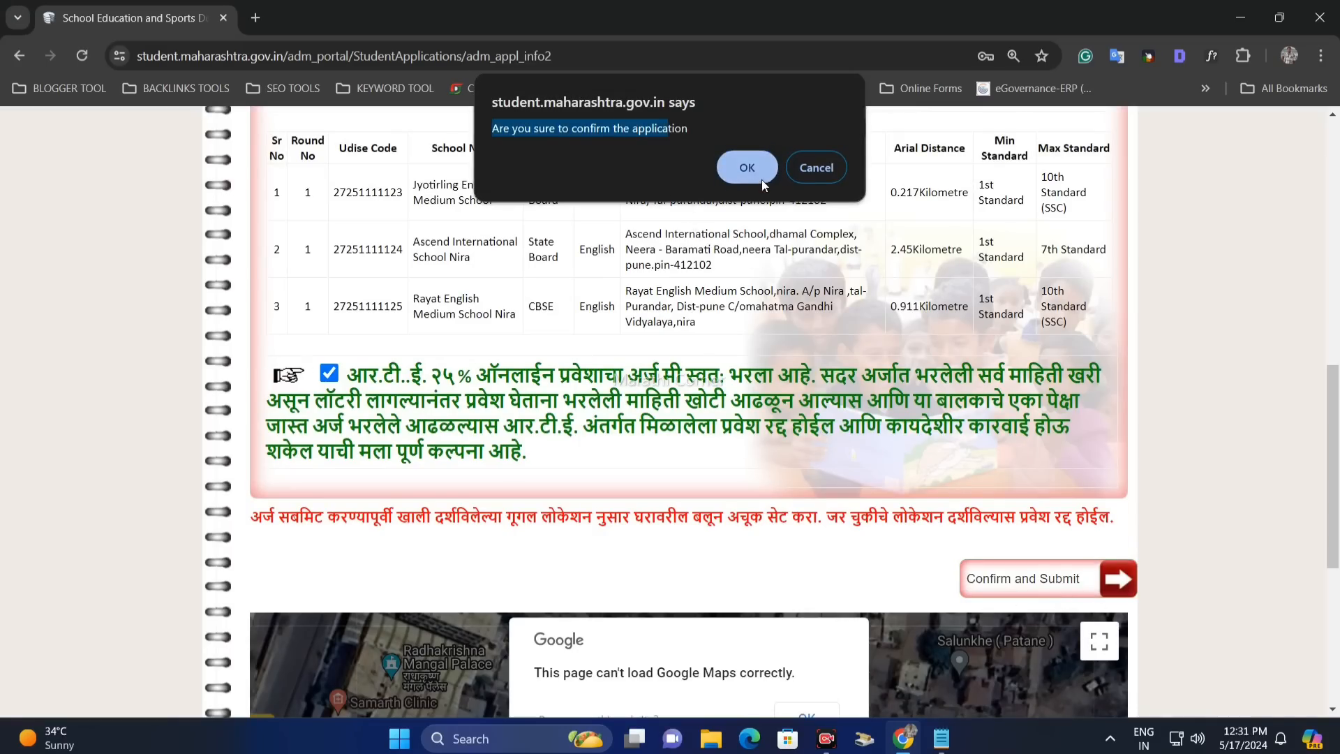
click(747, 168)
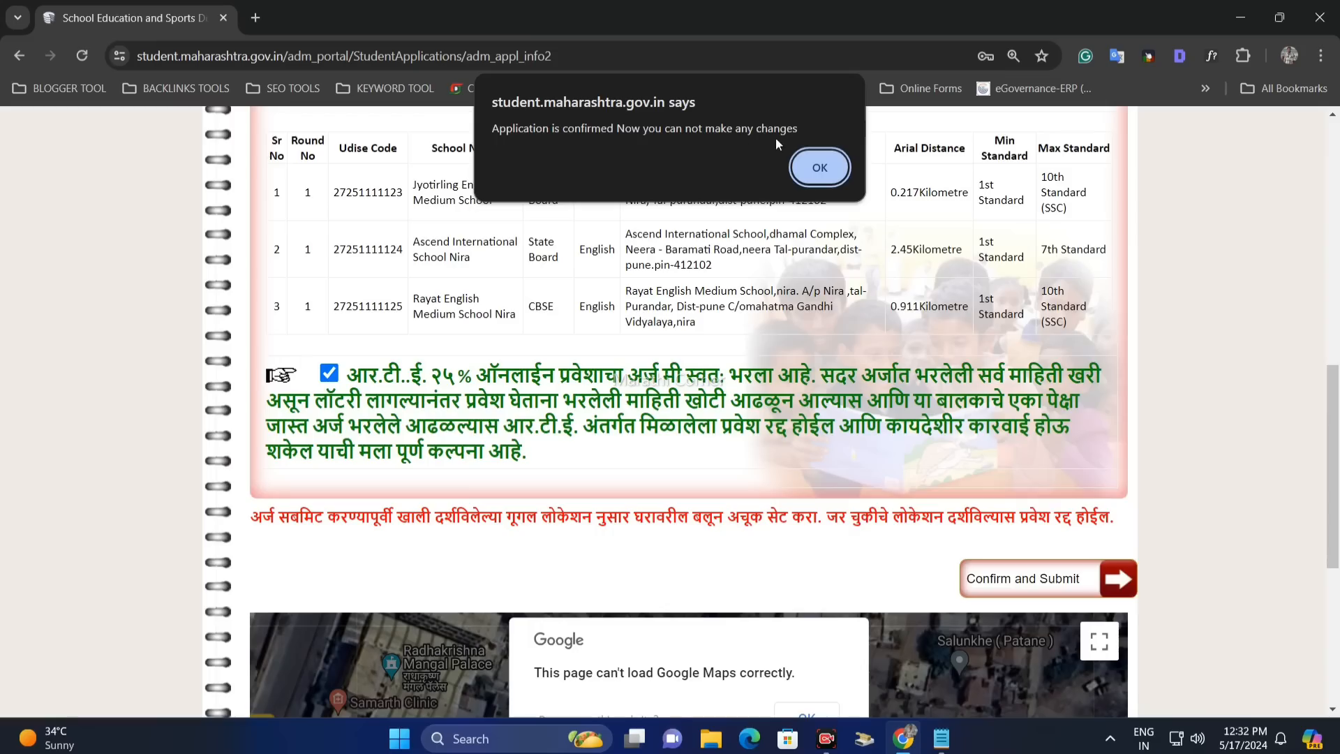
- Dismiss the application-confirmed message and scroll down to the Generate Pdf button
click(499, 129)
drag(568, 128, 773, 127)
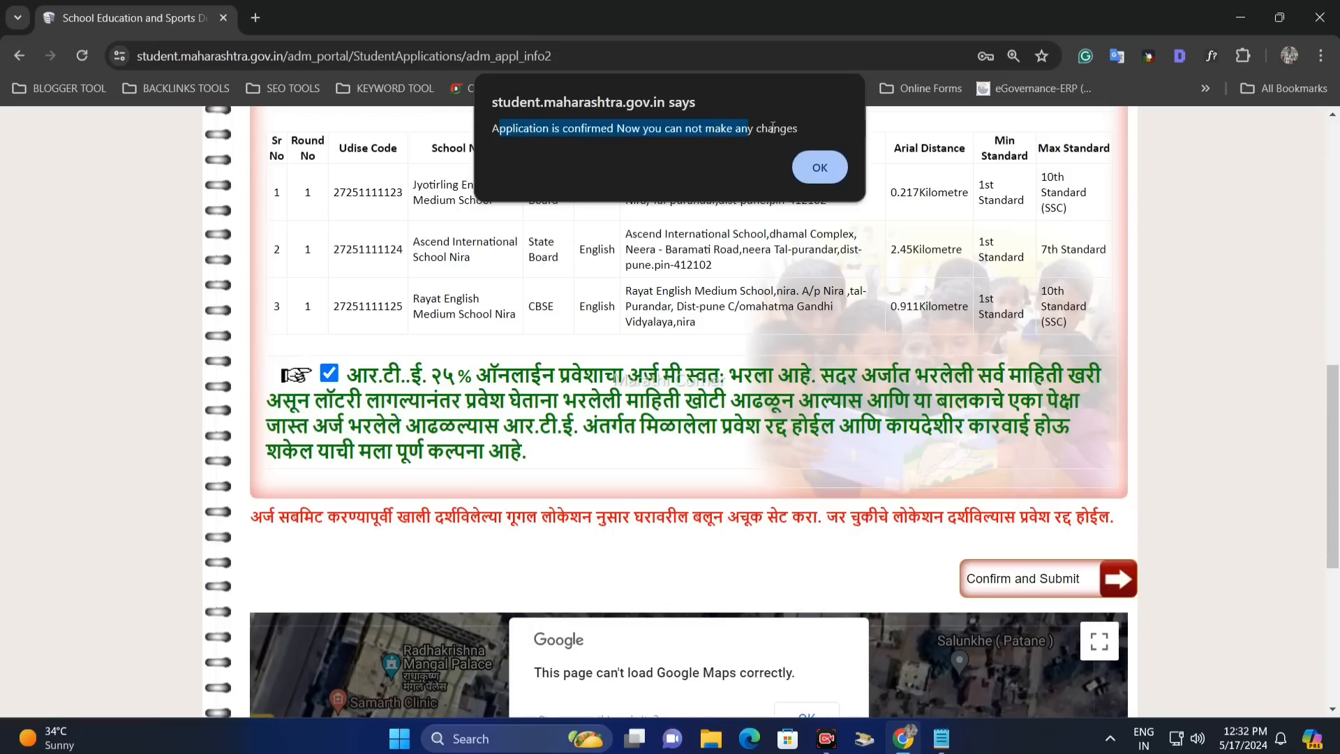
click(818, 169)
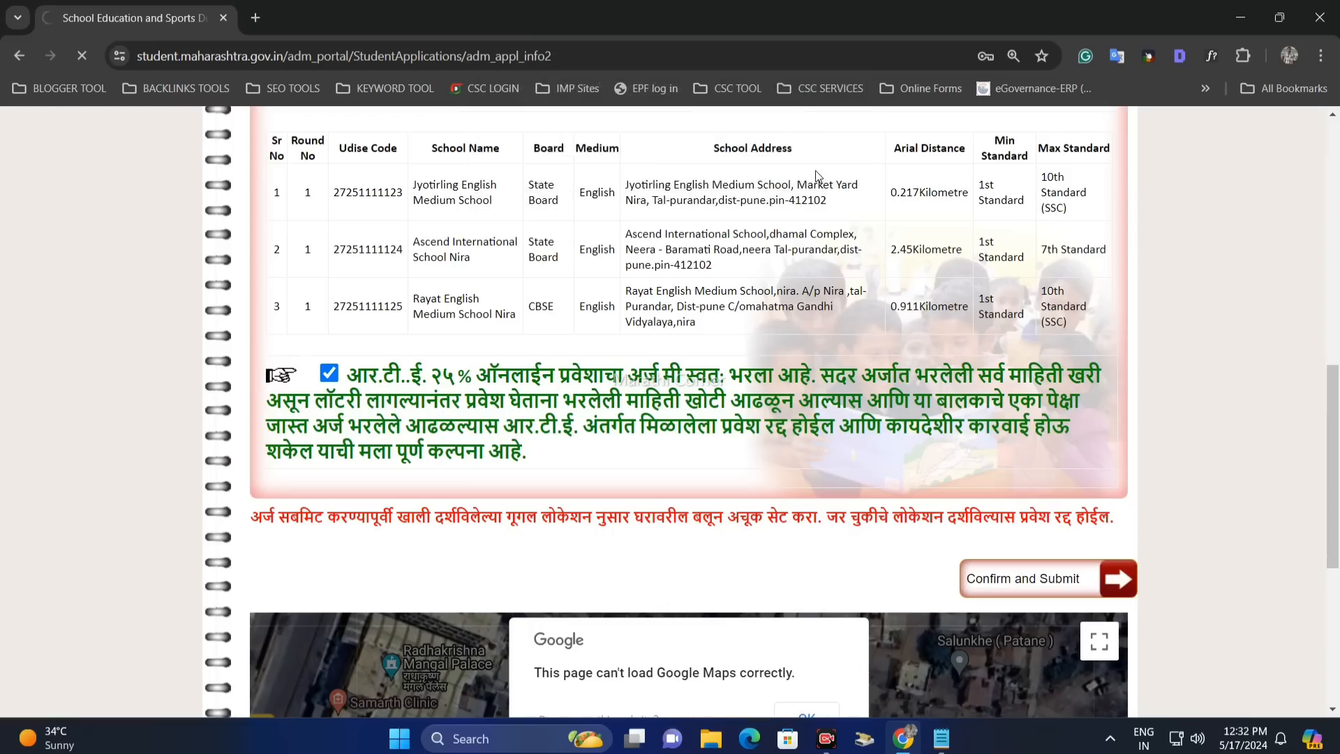
scroll(957, 396, down, 5)
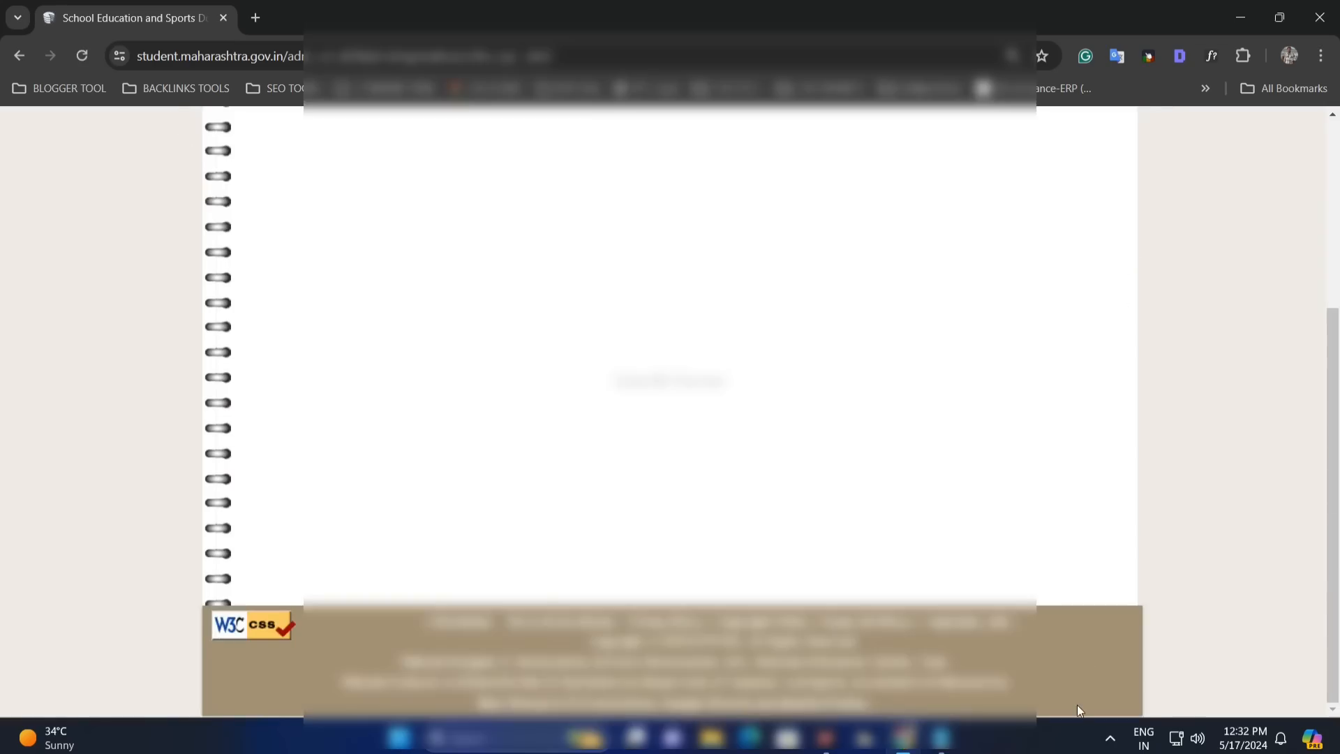
scroll(1077, 705, up, 5)
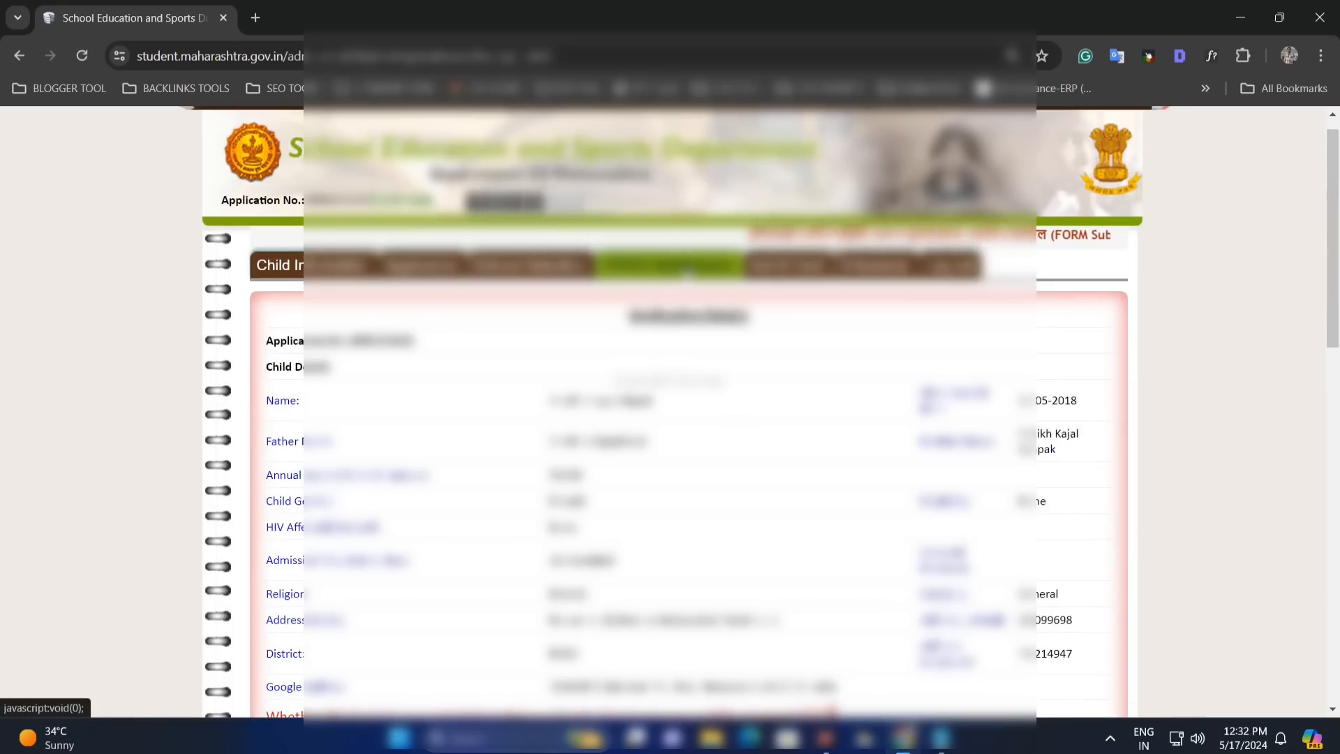
scroll(679, 270, down, 10)
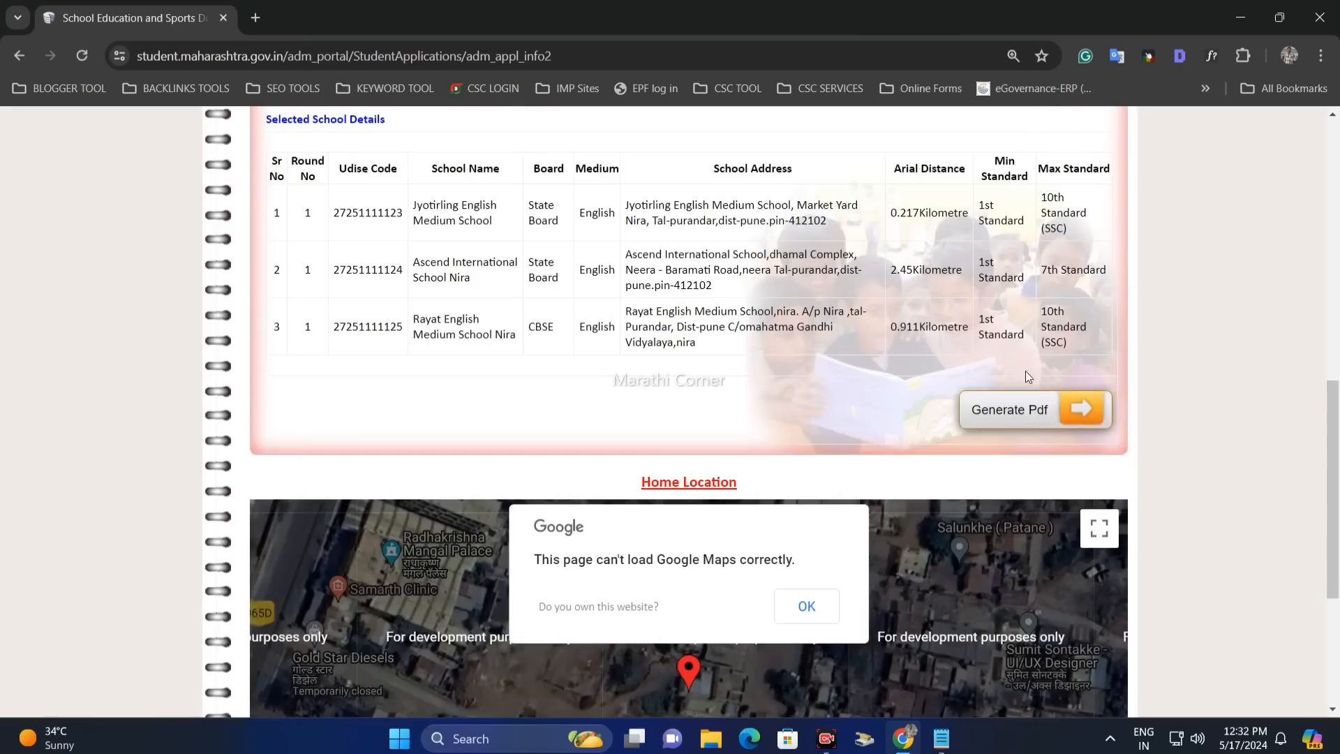
- Generate the two-page report_summary PDF and review the important instructions on page 2
click(1030, 415)
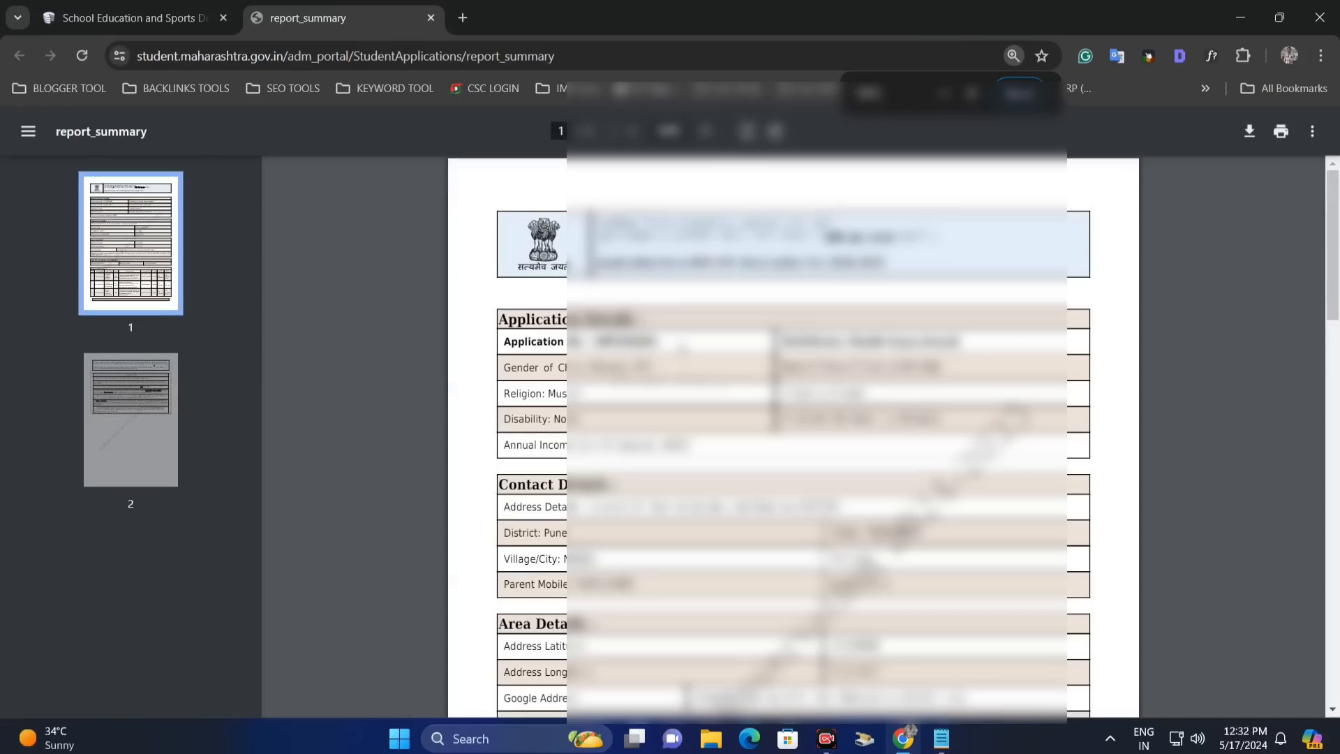
drag(1333, 207, 1337, 487)
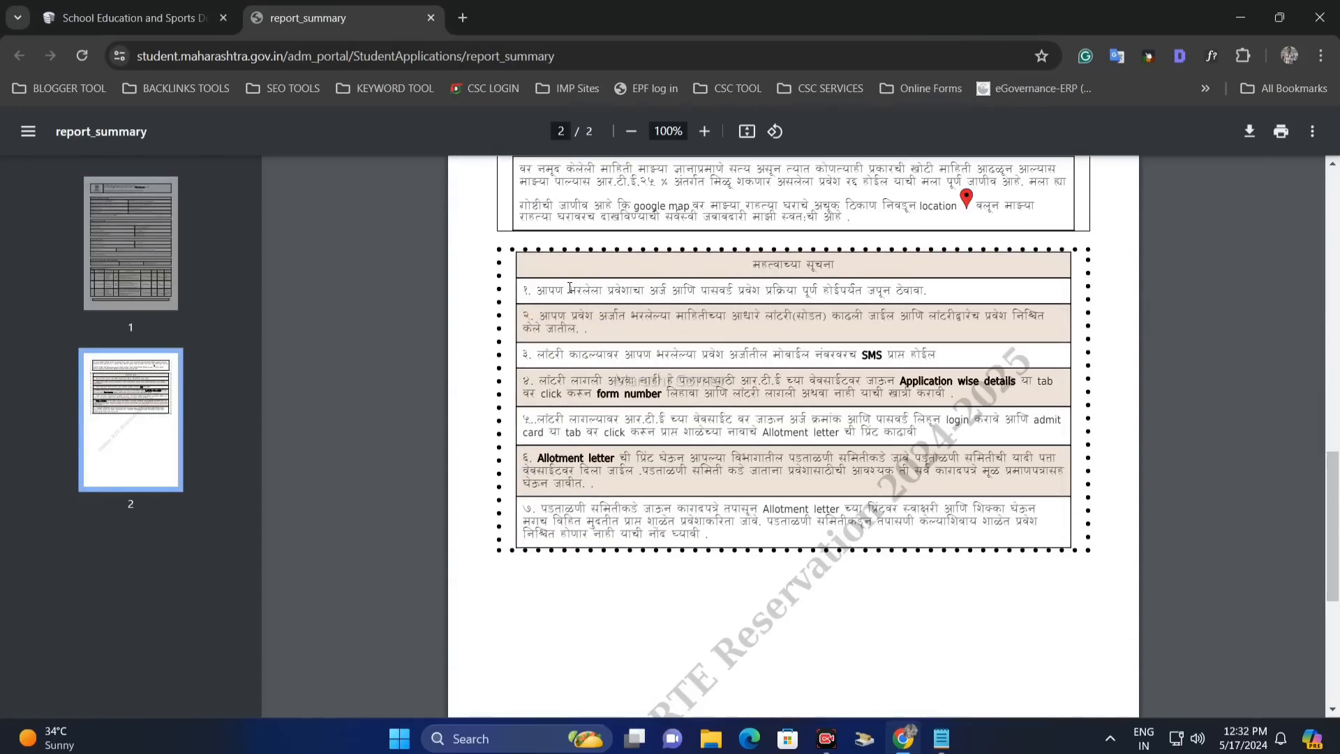
drag(569, 291, 864, 472)
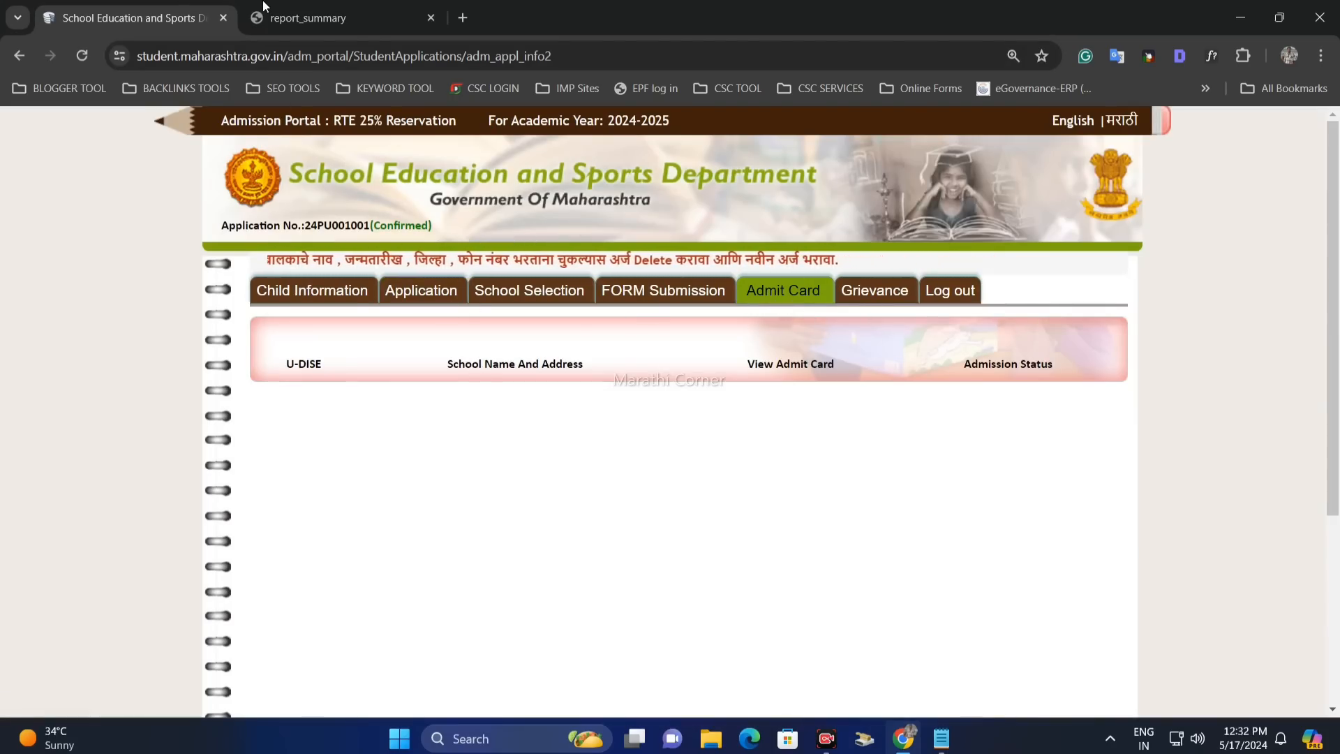
click(315, 6)
drag(587, 254, 608, 277)
scroll(718, 361, up, 3)
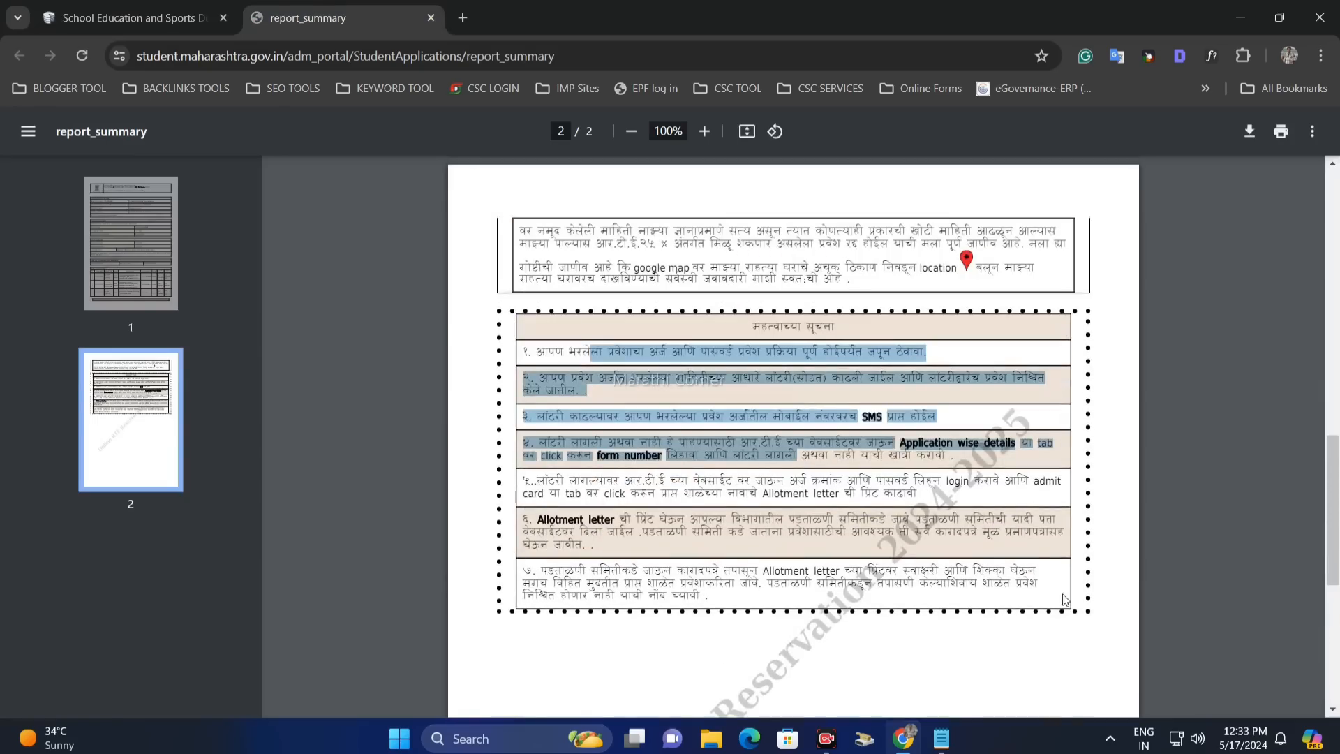